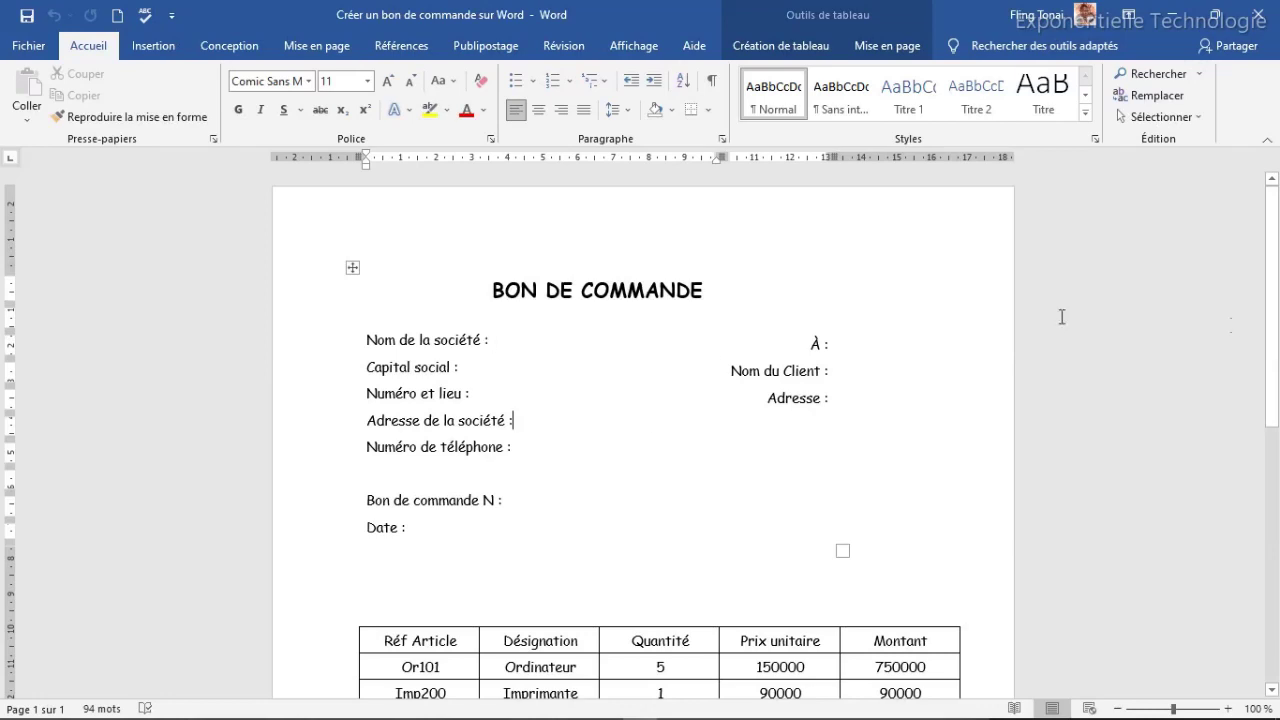
Scroll through the finished BON DE COMMANDE order with its 1044000 VAT-inclusive total.
{"action": "scroll", "coordinate": [1277, 318], "scroll_direction": "down", "scroll_amount": 3}
{"action": "scroll", "coordinate": [1277, 318], "scroll_direction": "down", "scroll_amount": 1}
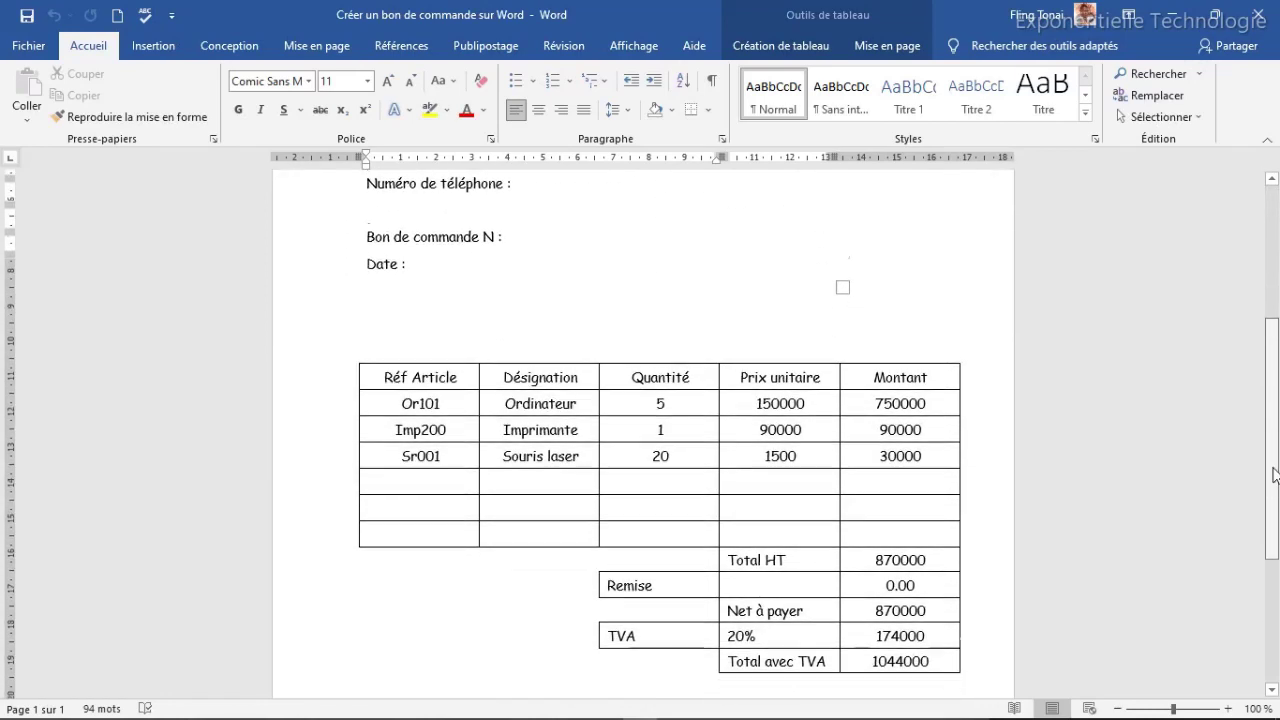
{"action": "scroll", "coordinate": [1277, 300], "scroll_direction": "down", "scroll_amount": 3}
{"action": "scroll", "coordinate": [1277, 260], "scroll_direction": "up", "scroll_amount": 6}
{"action": "scroll", "coordinate": [1277, 260], "scroll_direction": "up", "scroll_amount": 2}
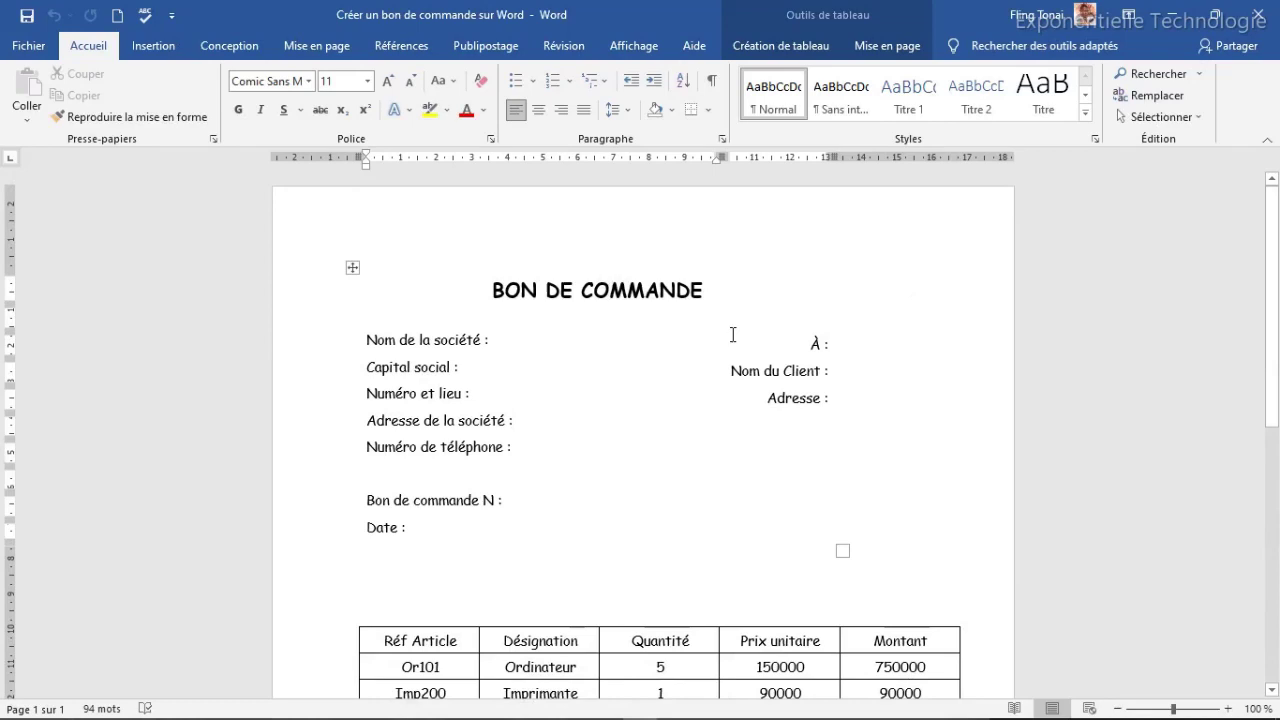
Bring up the Bon de commande Excel workbook and scroll through the embedded order.
{"action": "left_click", "coordinate": [675, 706]}
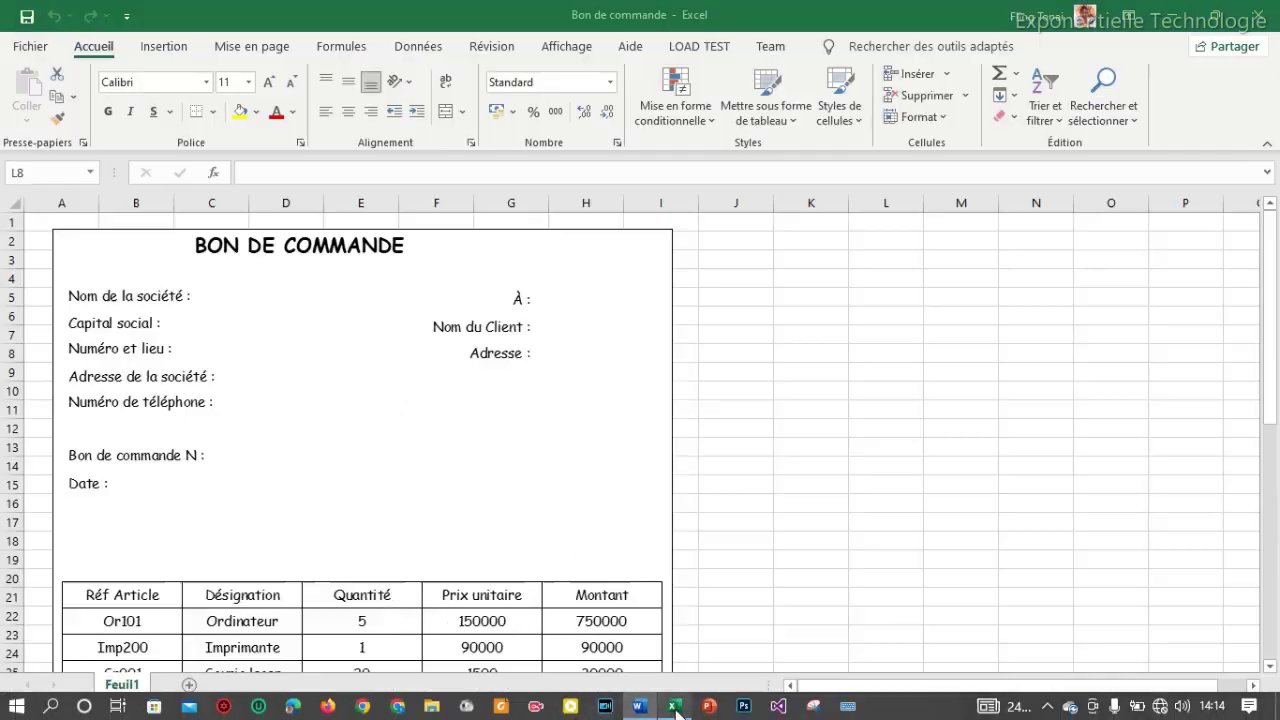
{"action": "left_click_drag", "start_coordinate": [1278, 362], "coordinate": [1257, 604]}
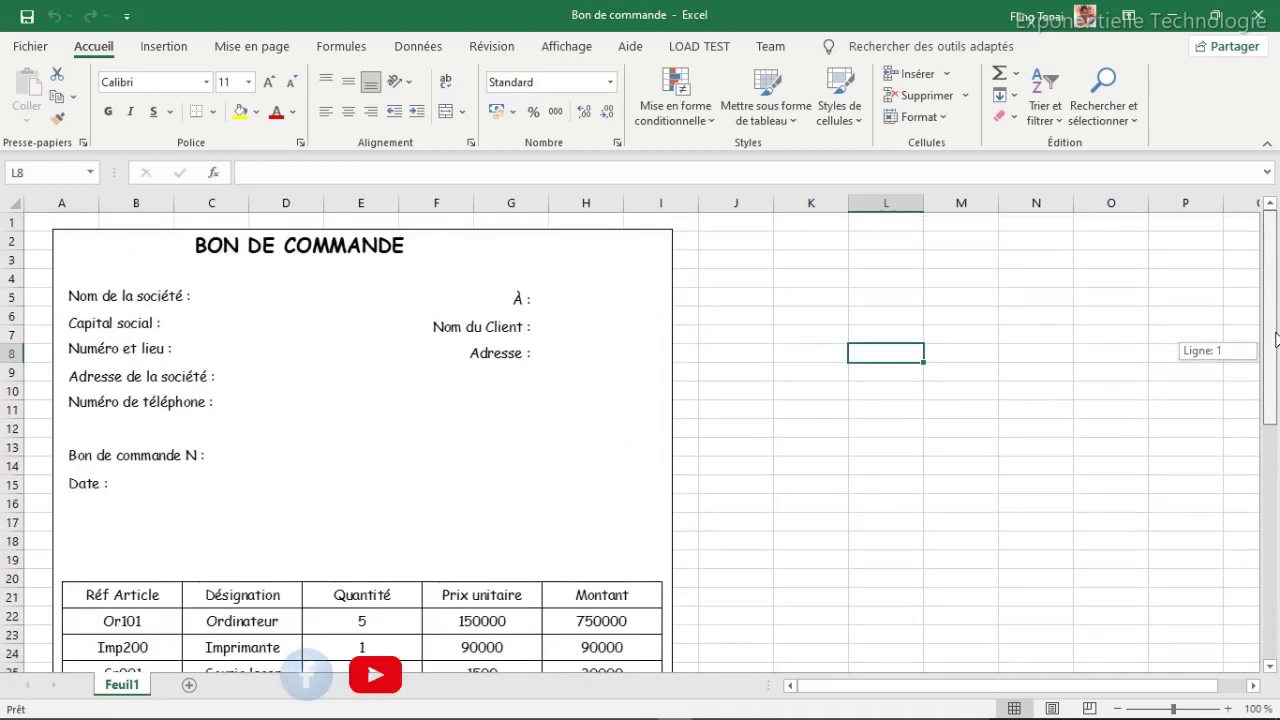
{"action": "left_click_drag", "start_coordinate": [1257, 604], "coordinate": [1268, 260]}
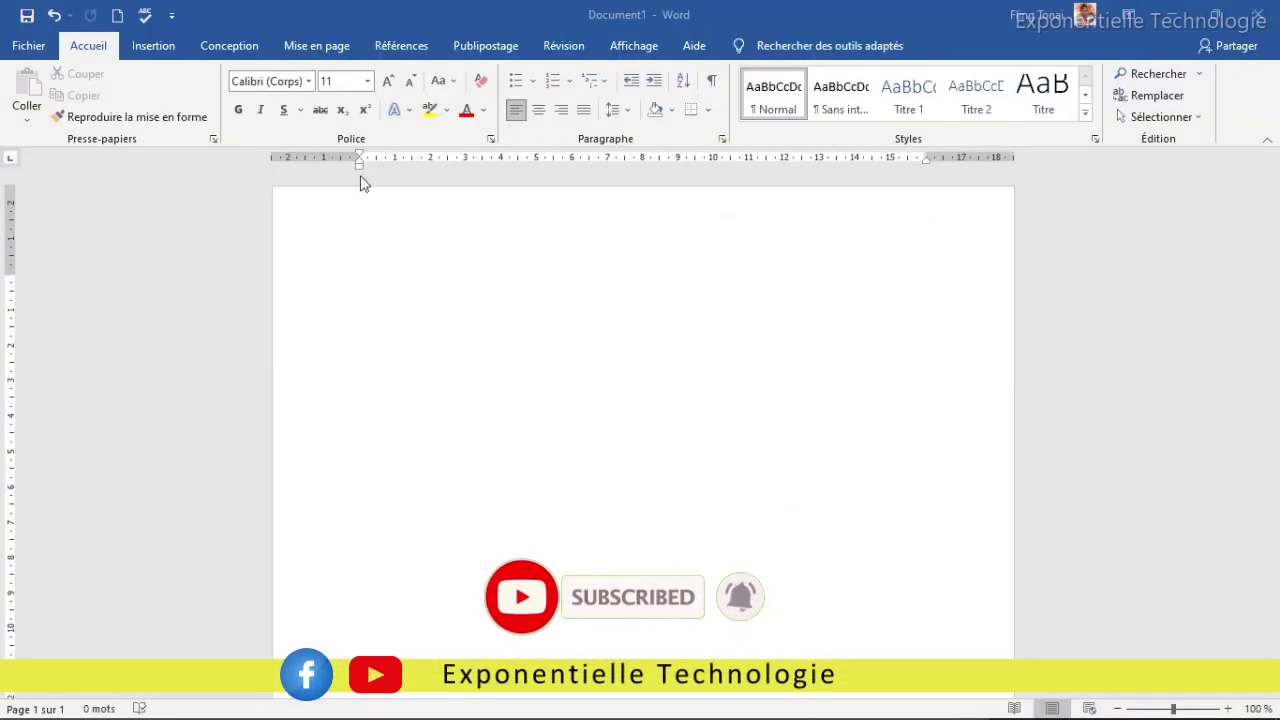
Insert an empty table of two columns and eight rows into Document1.
{"action": "left_click", "coordinate": [166, 49]}
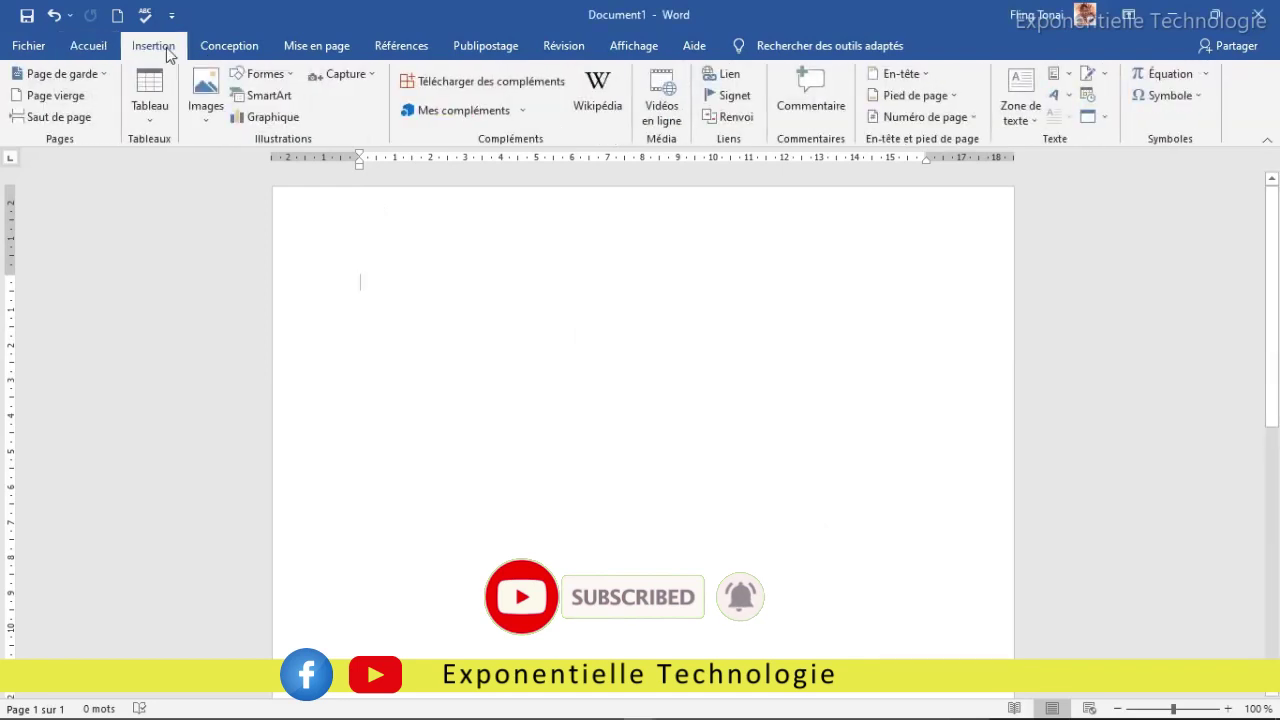
{"action": "left_click", "coordinate": [161, 119]}
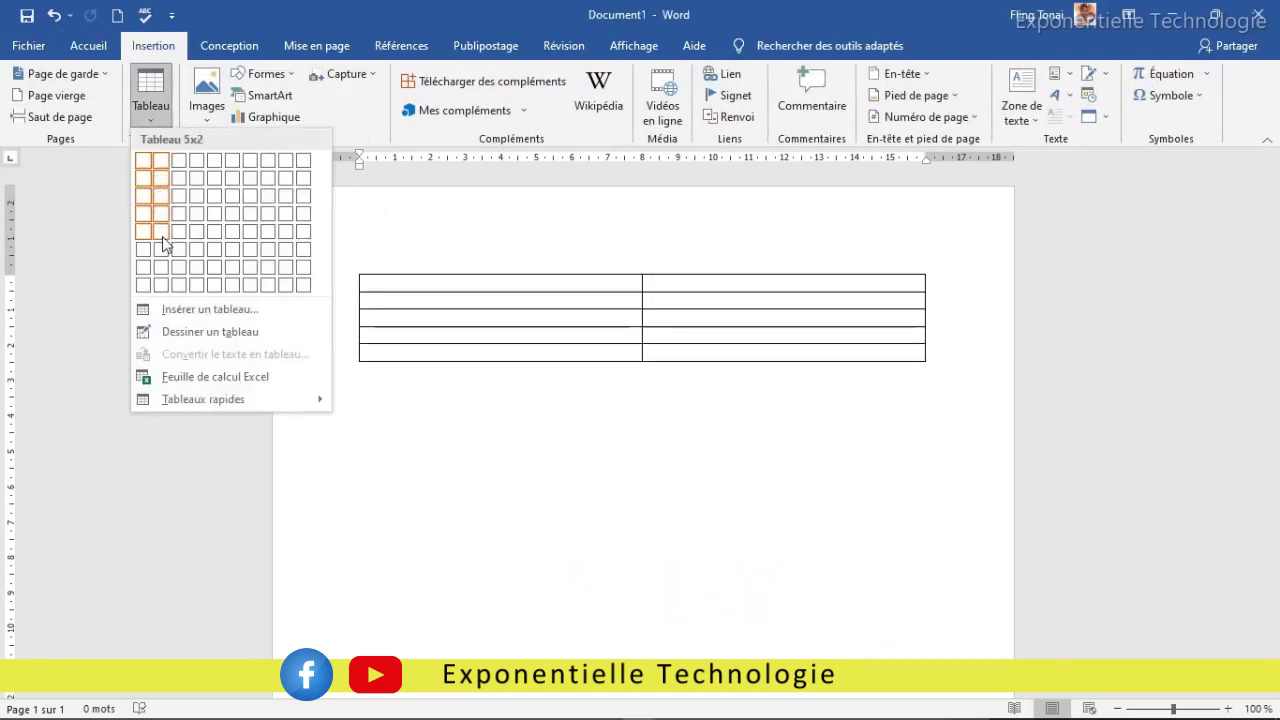
{"action": "left_click", "coordinate": [160, 286]}
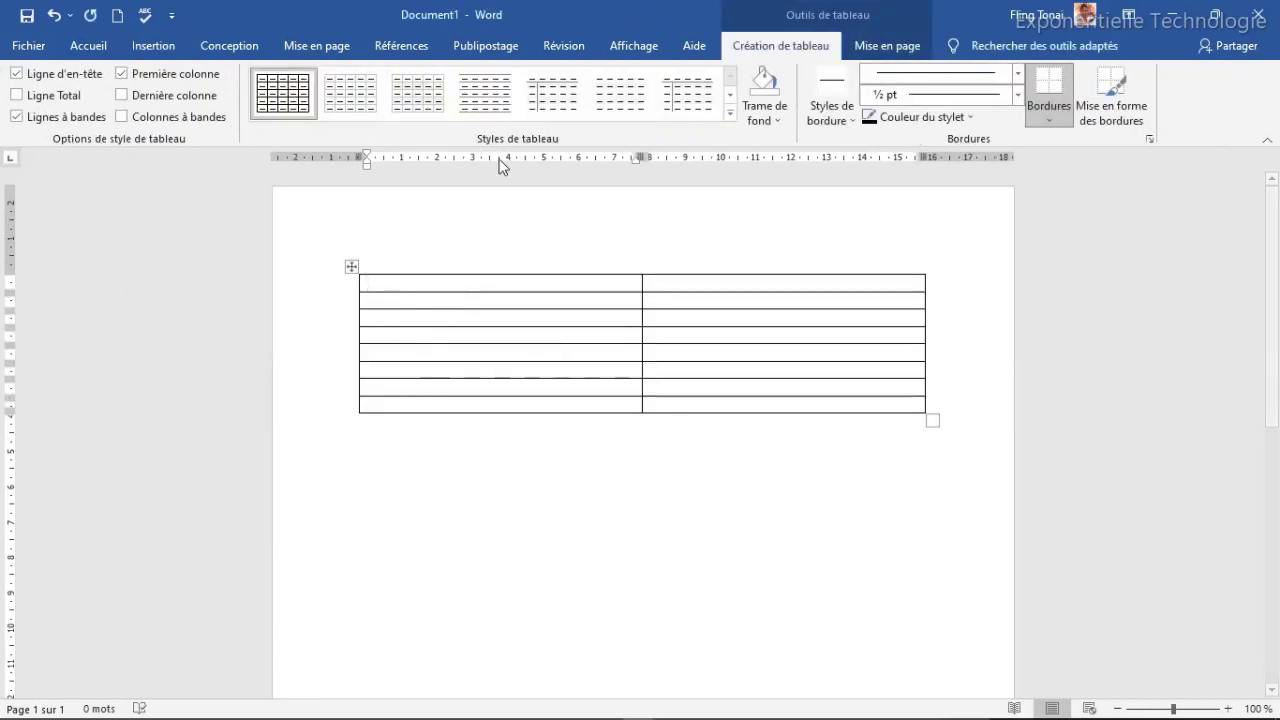
Add two rows below the first table row, bringing the table to ten rows.
{"action": "left_click", "coordinate": [888, 46]}
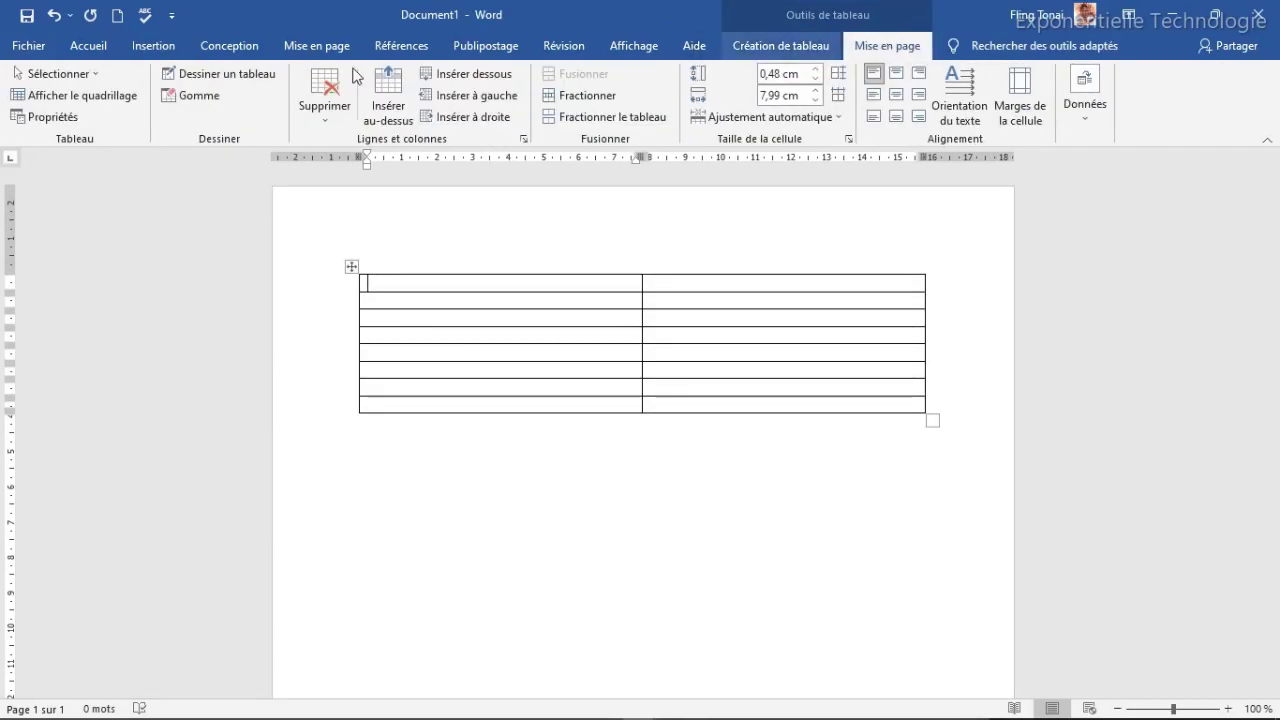
{"action": "left_click", "coordinate": [472, 76]}
{"action": "left_click", "coordinate": [472, 76]}
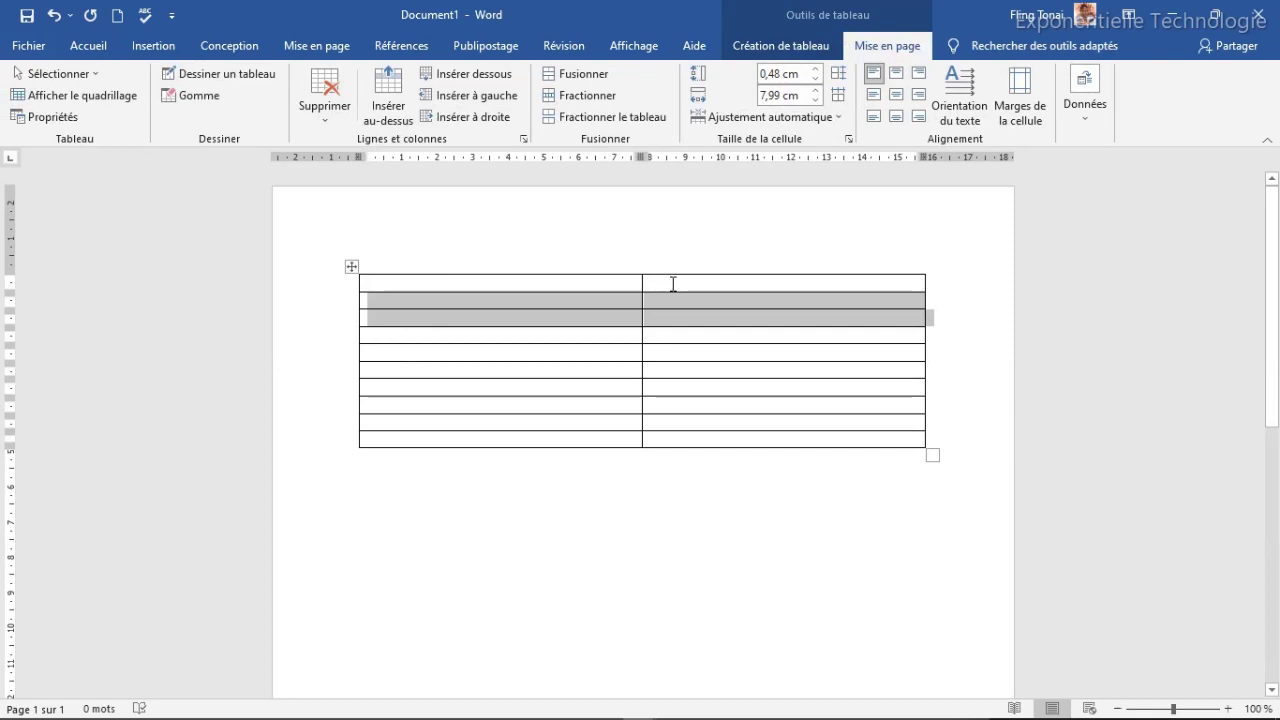
Merge the top table row into a single cell spanning both columns.
{"action": "left_click_drag", "start_coordinate": [672, 283], "coordinate": [623, 284]}
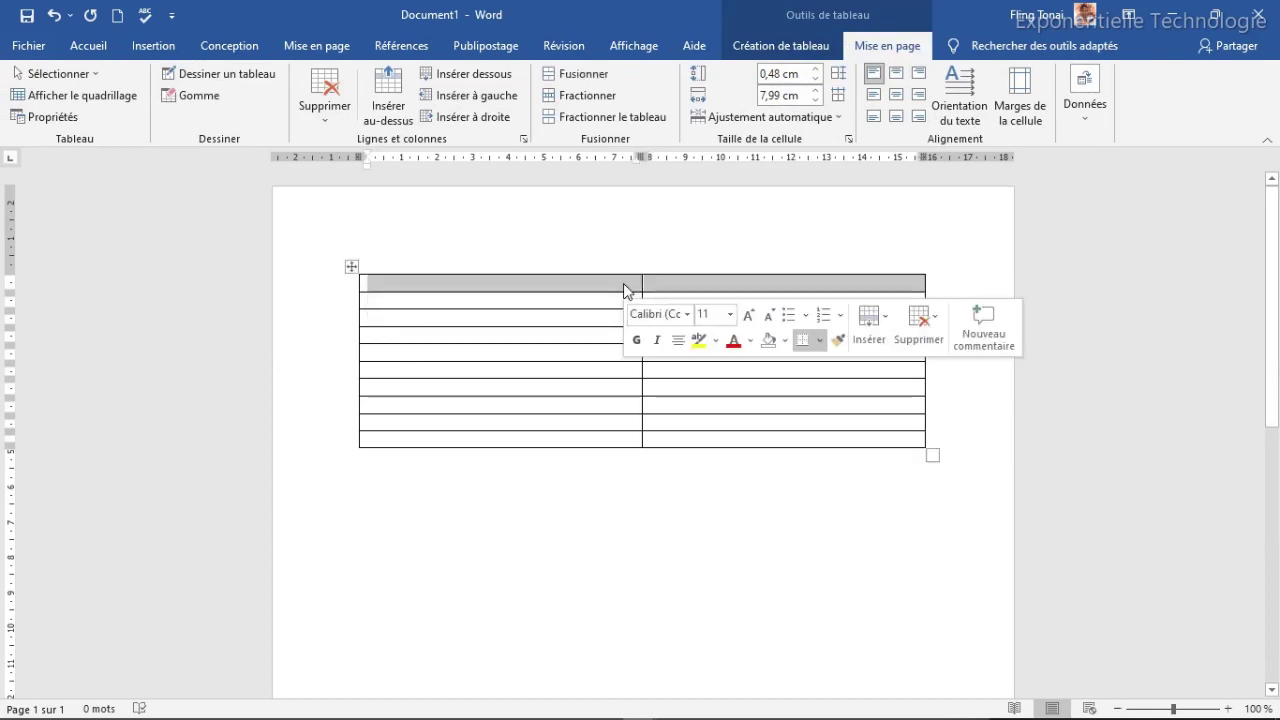
{"action": "left_click", "coordinate": [577, 80]}
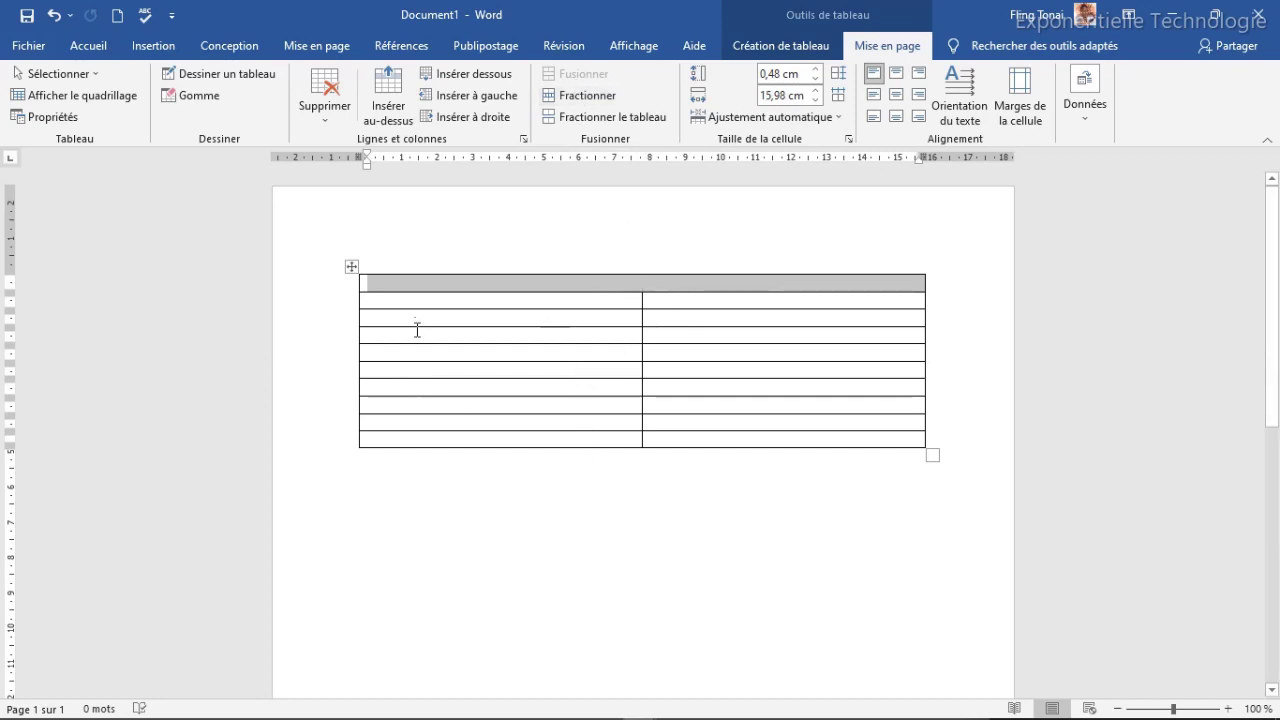
{"action": "left_click", "coordinate": [565, 286]}
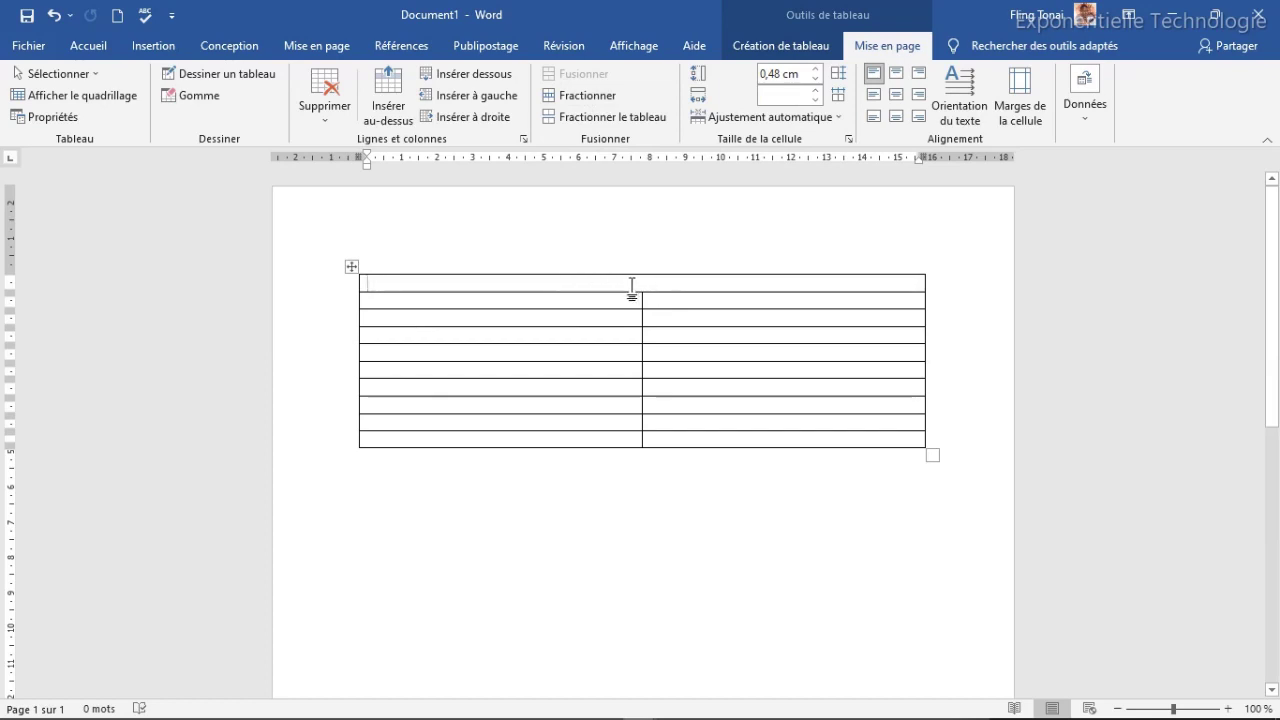
Title the top cell 'BON DE COMMANDE', centred, bold Comic Sans MS at 18 pt.
{"action": "type", "text": "BON DE COMMANDE"}
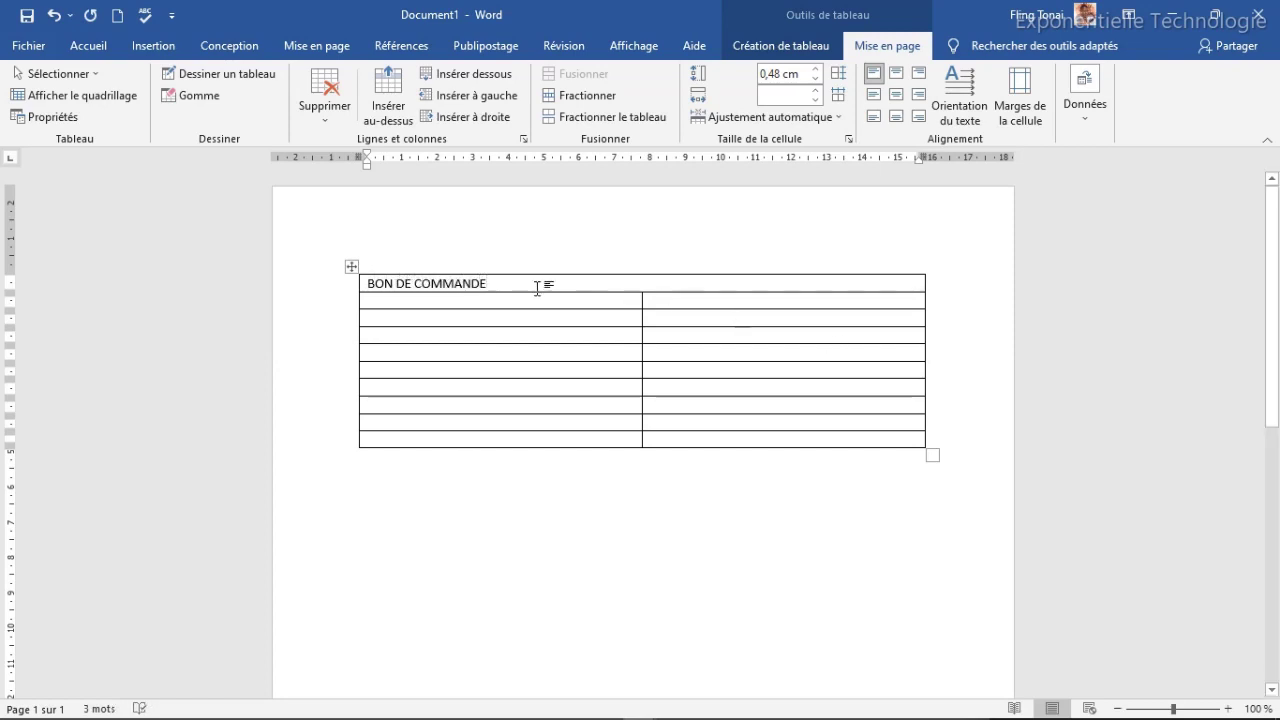
{"action": "left_click_drag", "start_coordinate": [534, 281], "coordinate": [364, 290]}
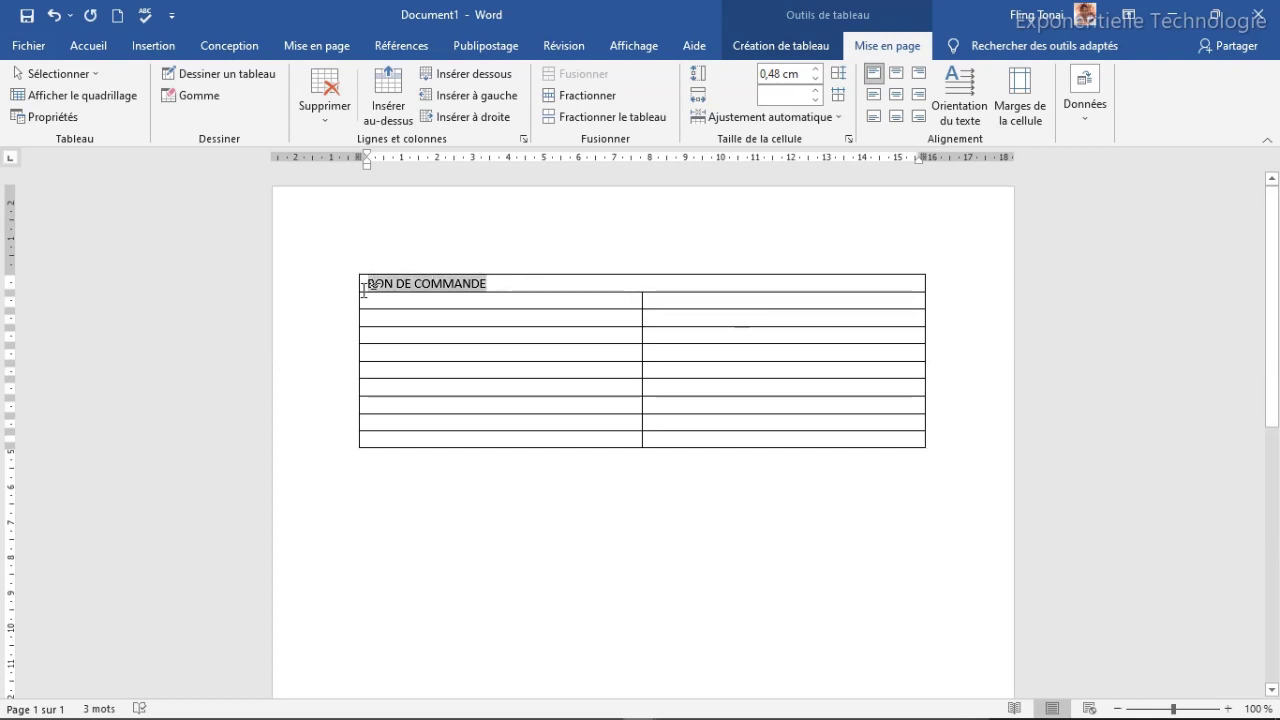
{"action": "left_click", "coordinate": [897, 95]}
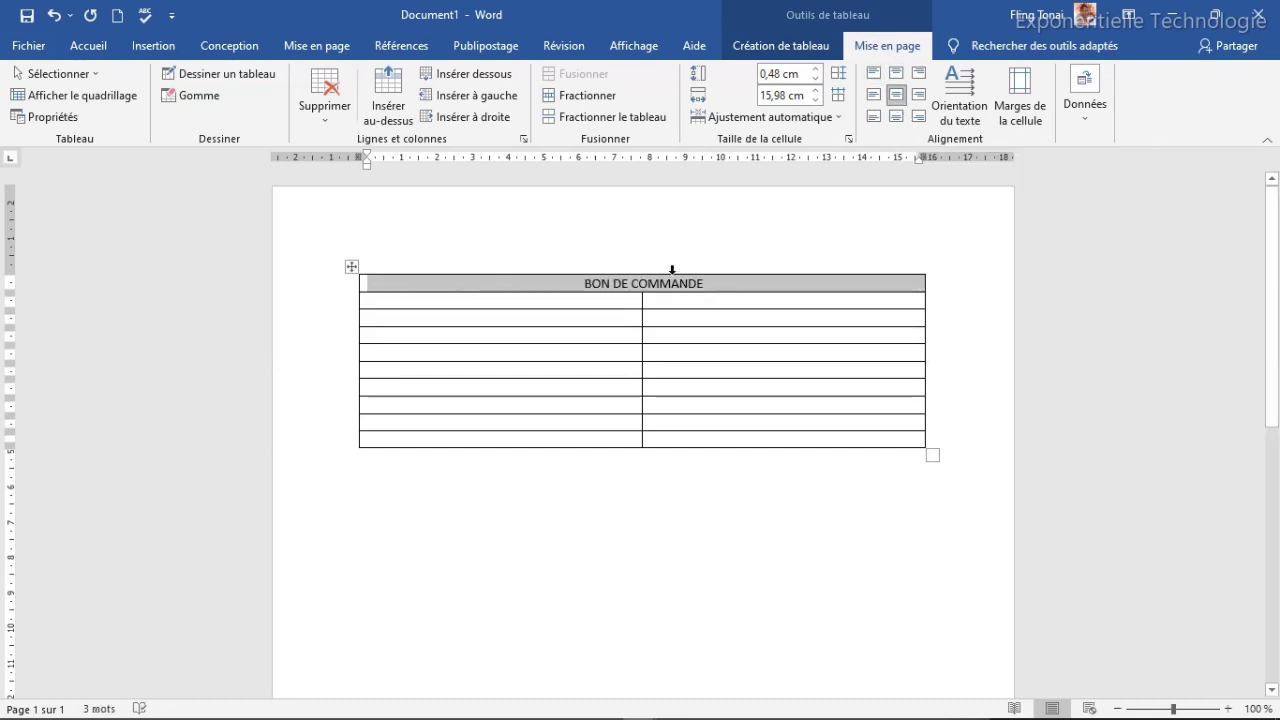
{"action": "left_click", "coordinate": [88, 46]}
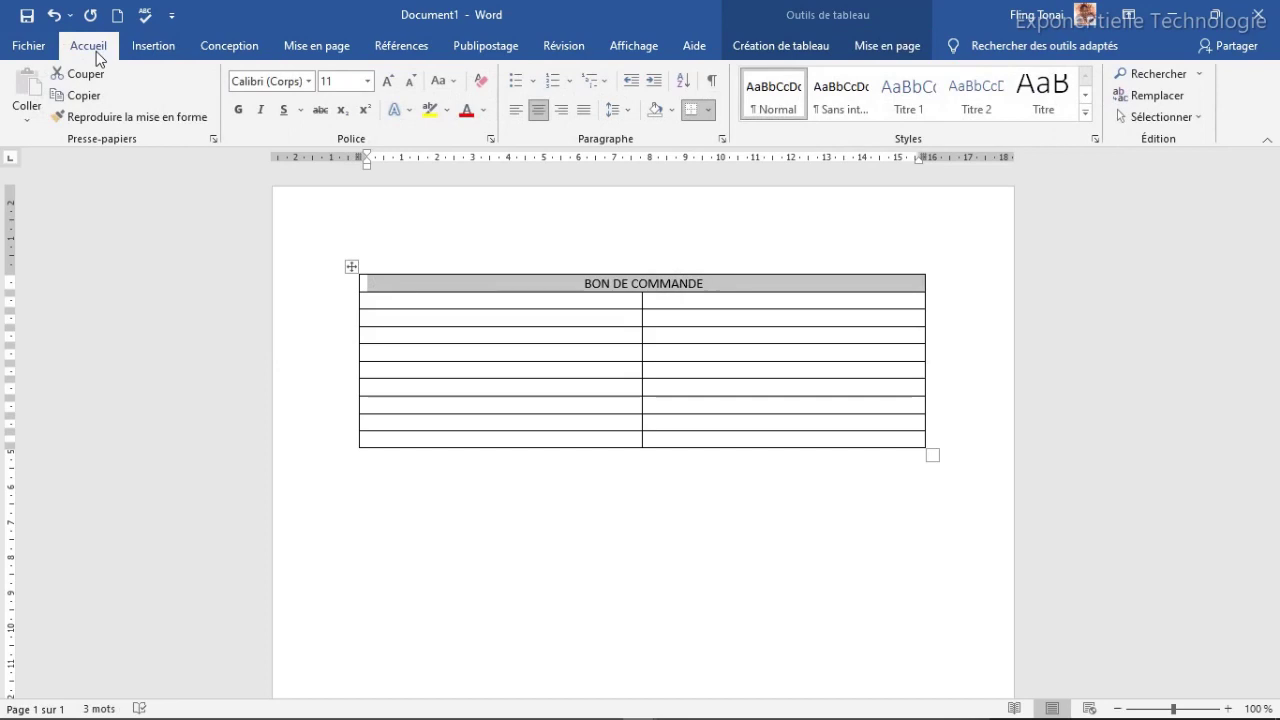
{"action": "left_click", "coordinate": [309, 82]}
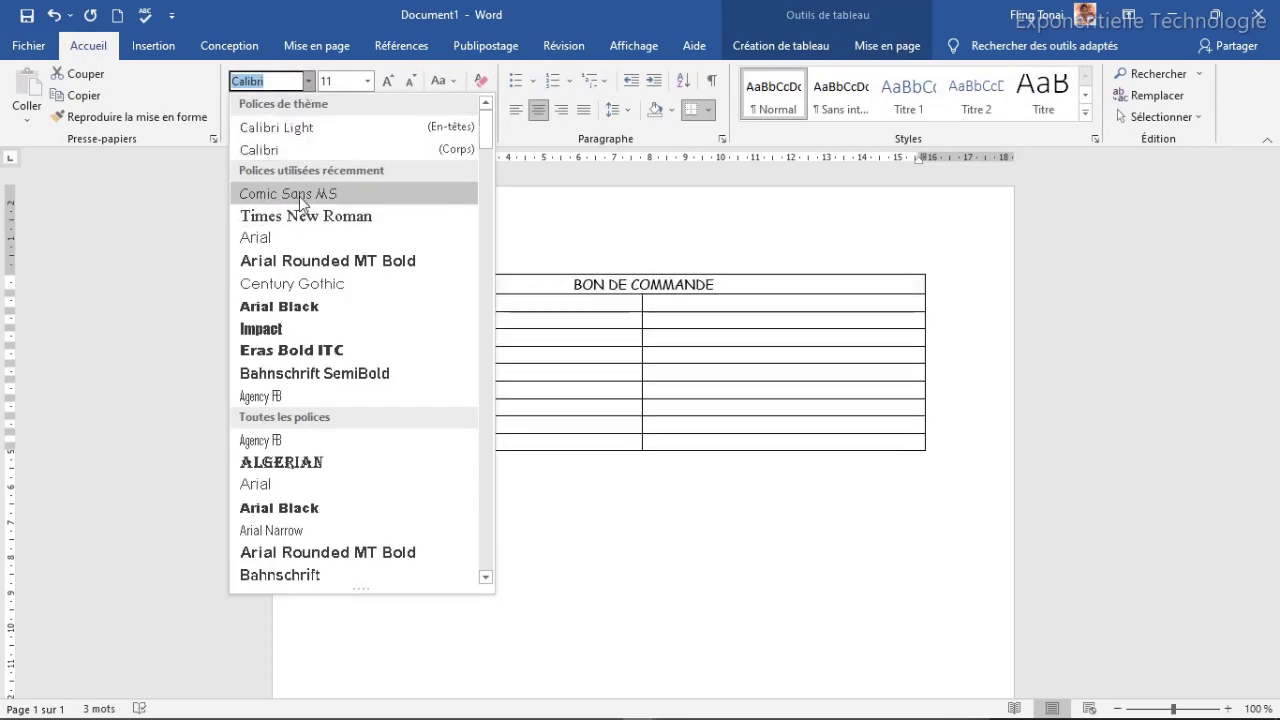
{"action": "left_click", "coordinate": [292, 194]}
{"action": "left_click", "coordinate": [238, 112]}
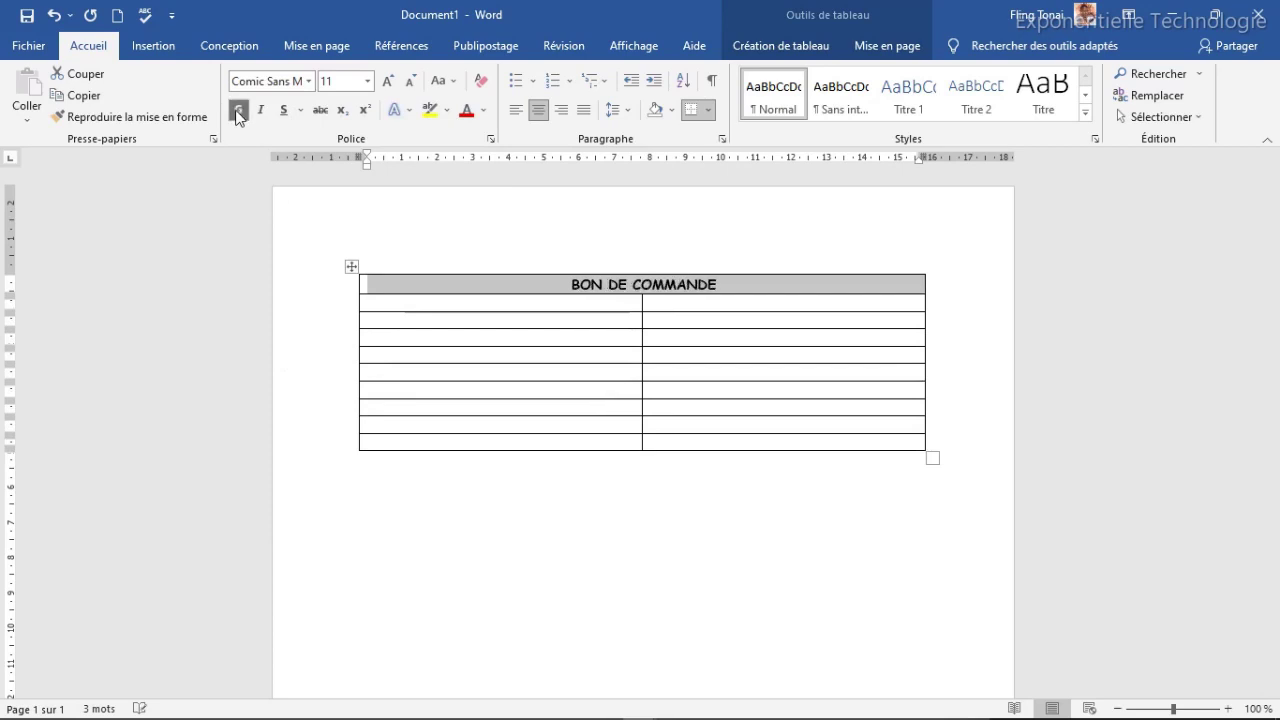
{"action": "left_click", "coordinate": [387, 84]}
{"action": "left_click", "coordinate": [387, 84]}
{"action": "left_click", "coordinate": [387, 84]}
{"action": "left_click", "coordinate": [387, 84]}
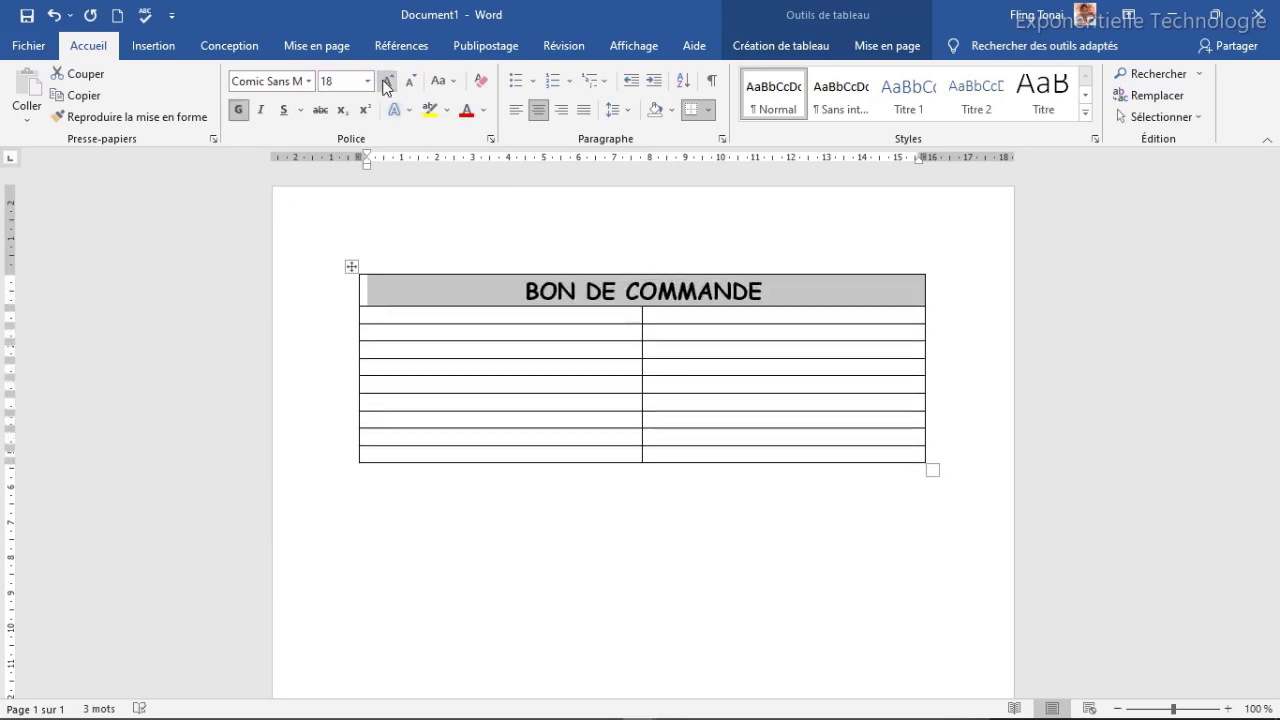
{"action": "left_click", "coordinate": [500, 315]}
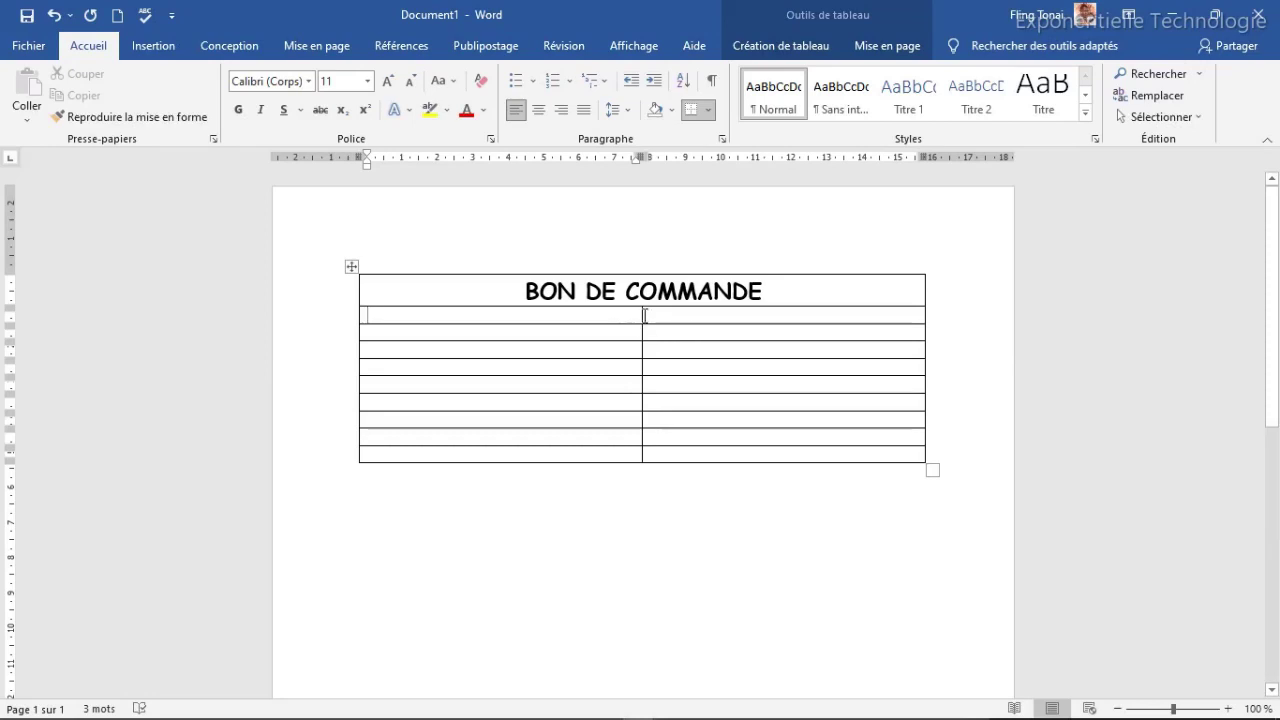
Widen the left column and enter 'Nom de la société :', 'Capital social :', 'Numéro et Lieu :'.
{"action": "left_click_drag", "start_coordinate": [641, 313], "coordinate": [783, 318]}
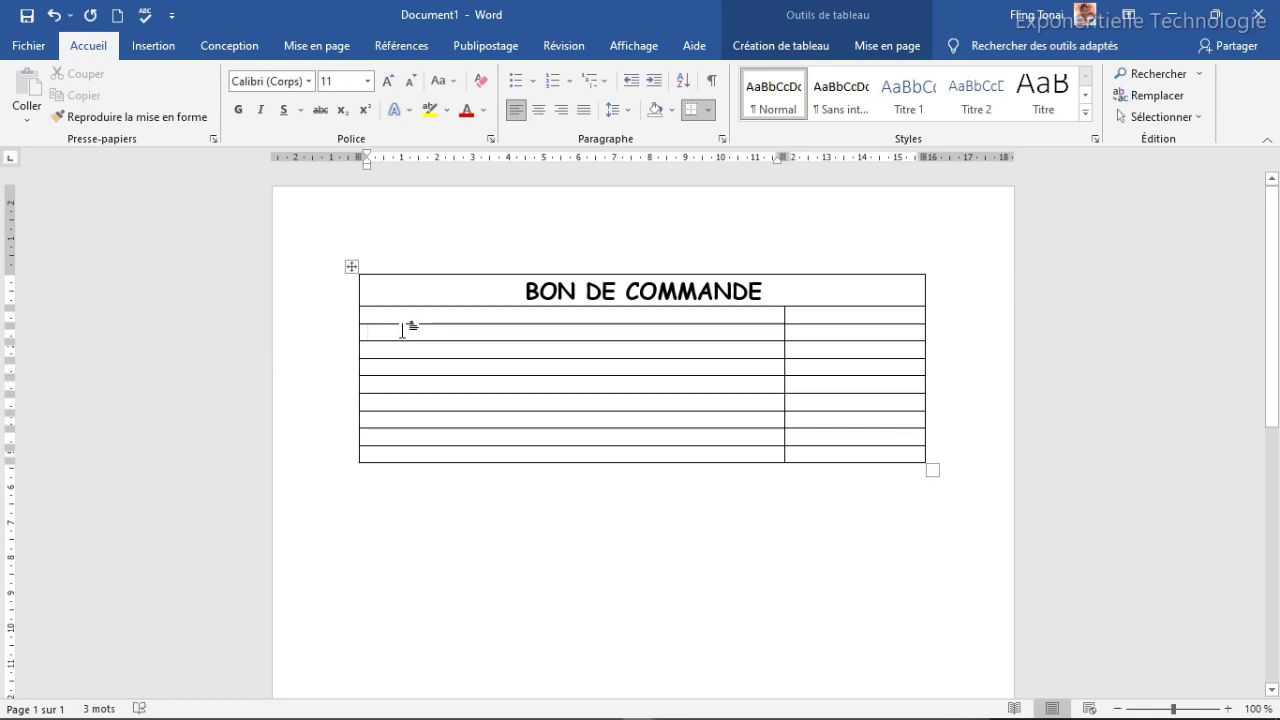
{"action": "type", "text": "Nom de "}
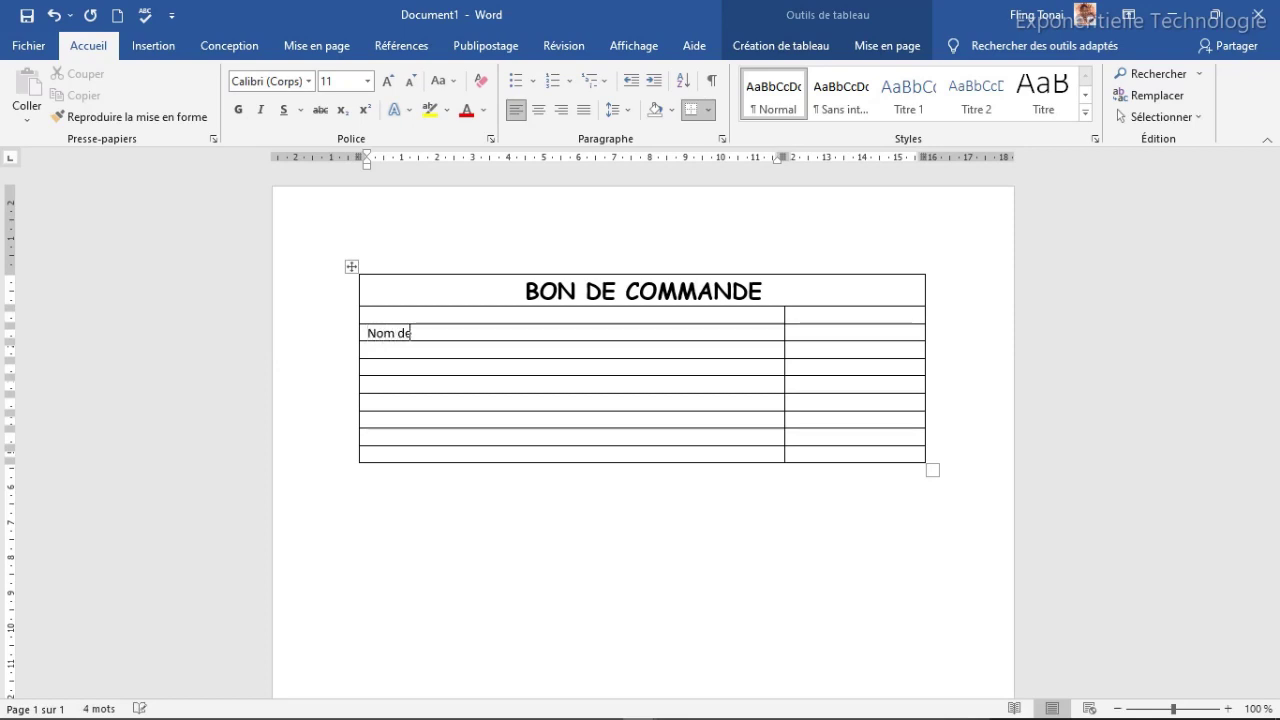
{"action": "type", "text": "la soc"}
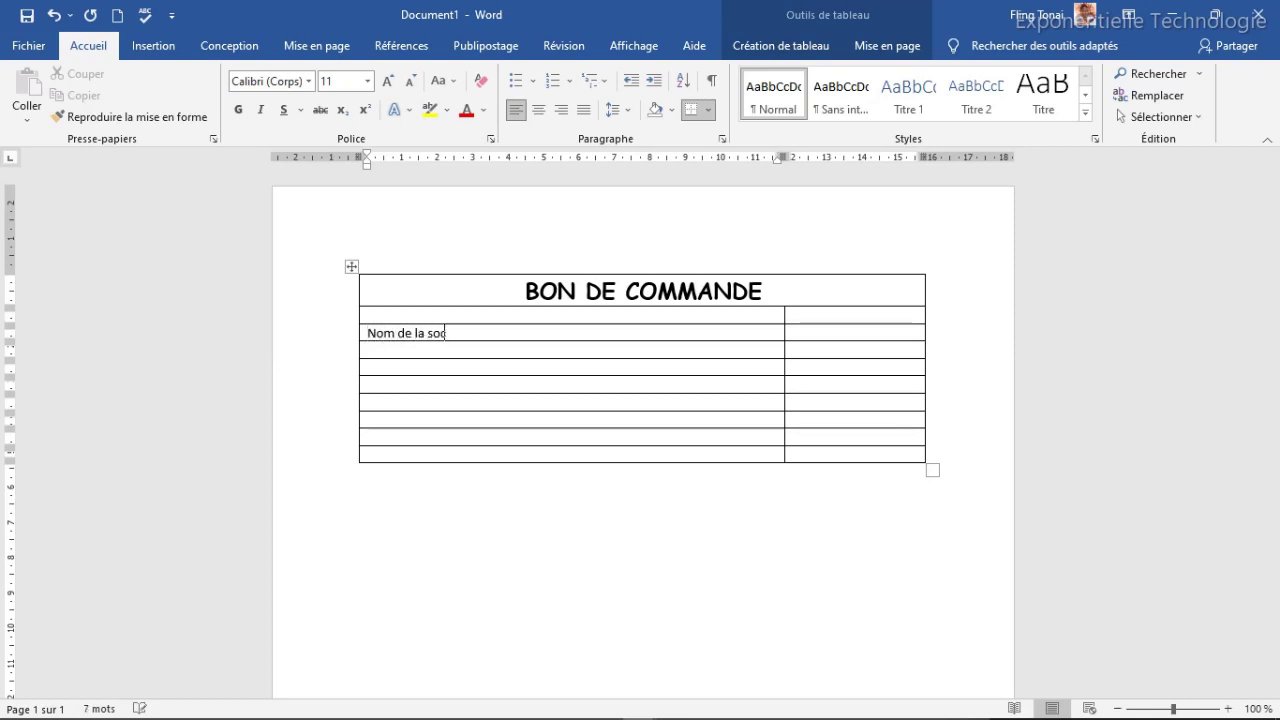
{"action": "type", "text": "iété : "}
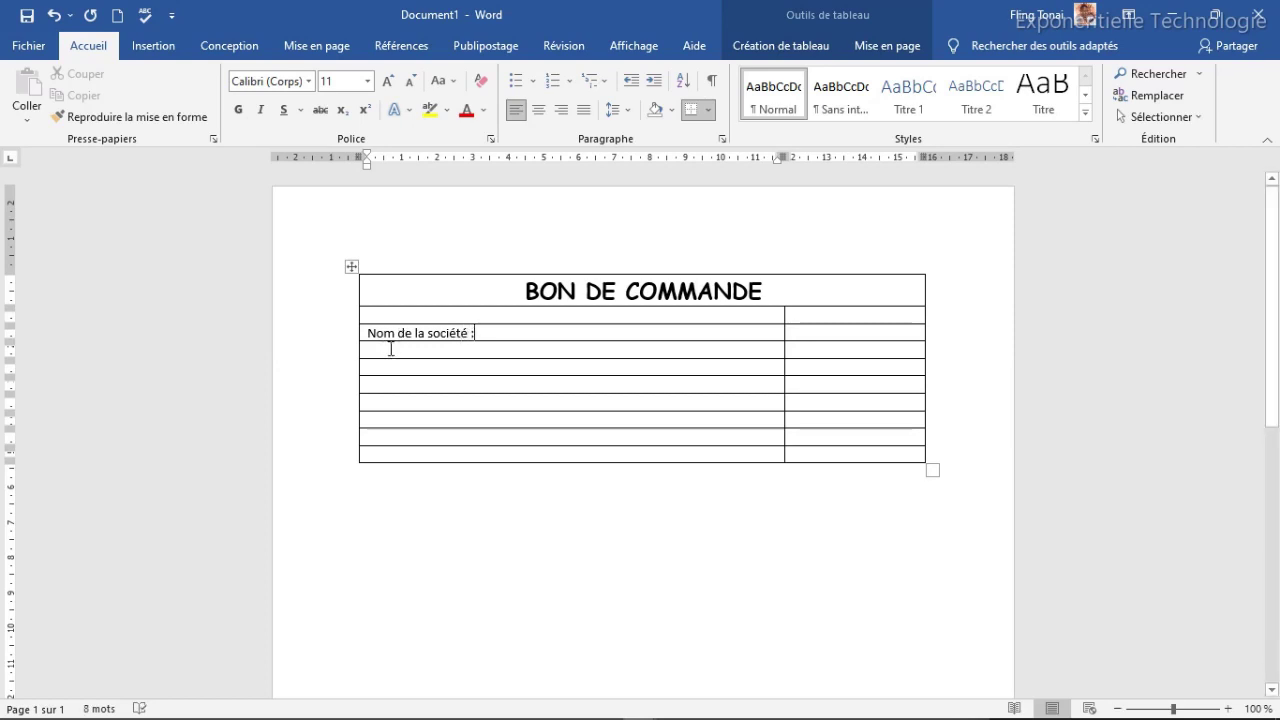
{"action": "type", "text": "Capital "}
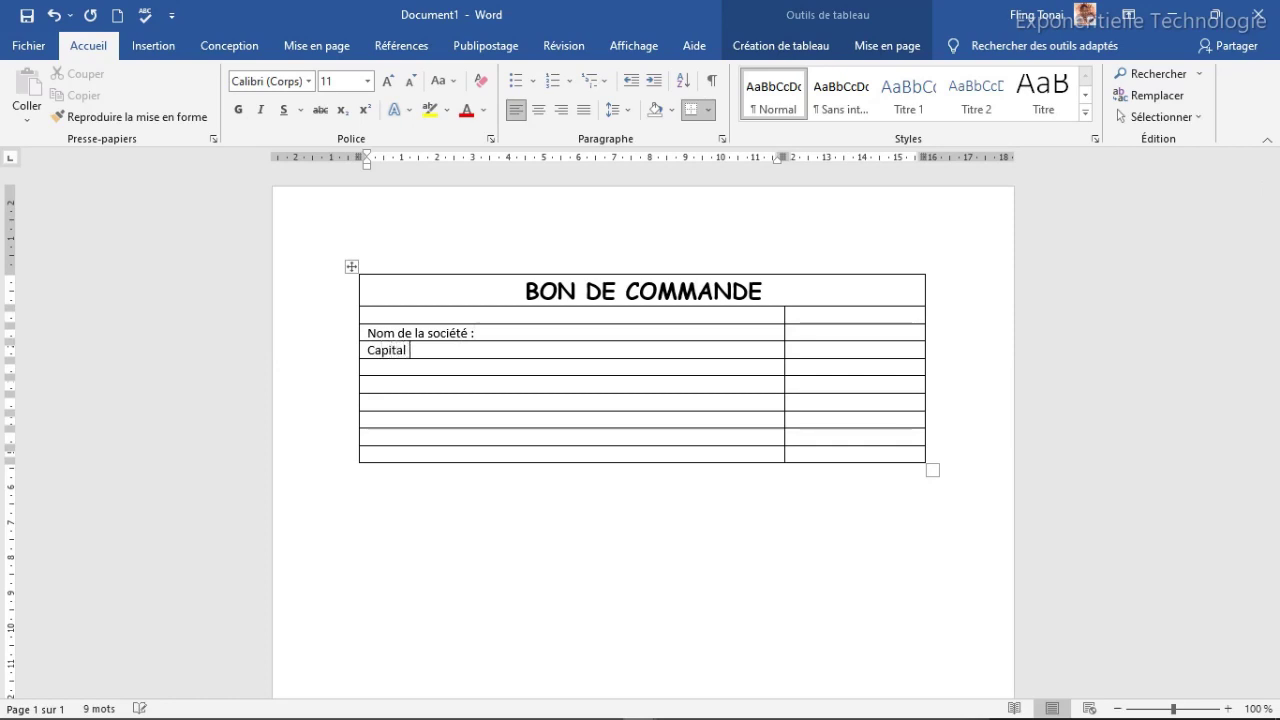
{"action": "type", "text": "social :"}
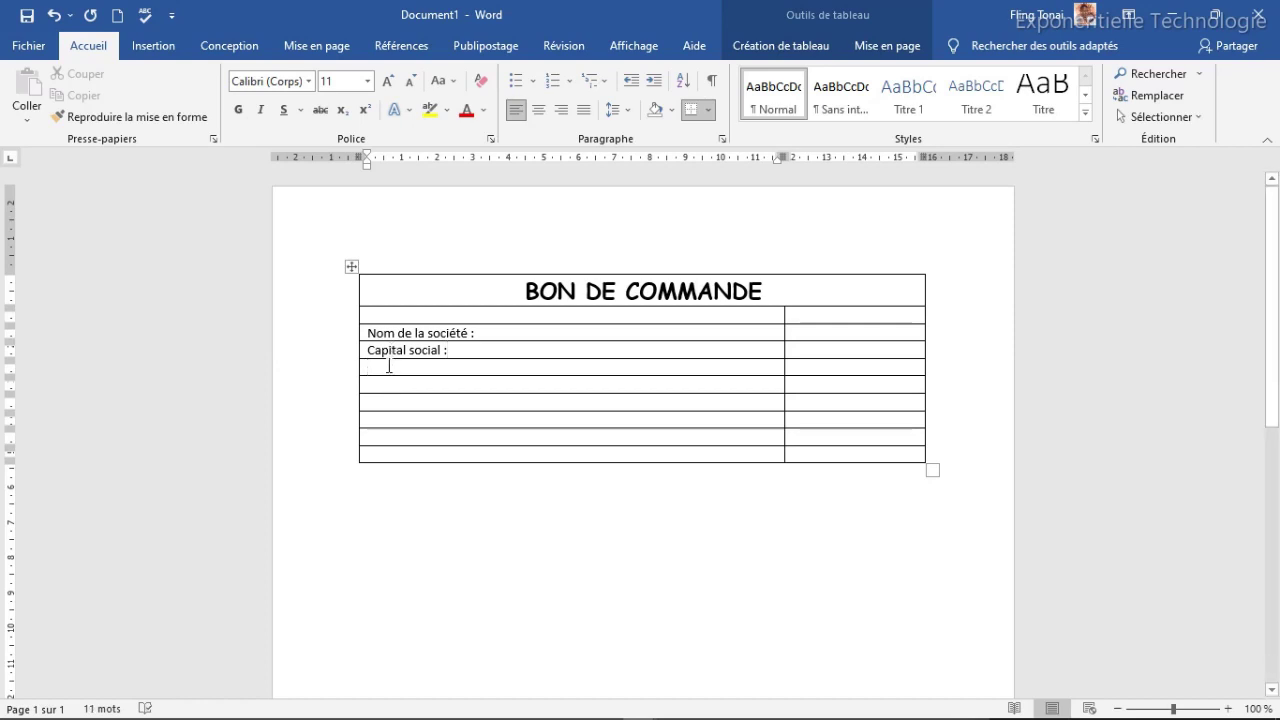
{"action": "type", "text": "Num"}
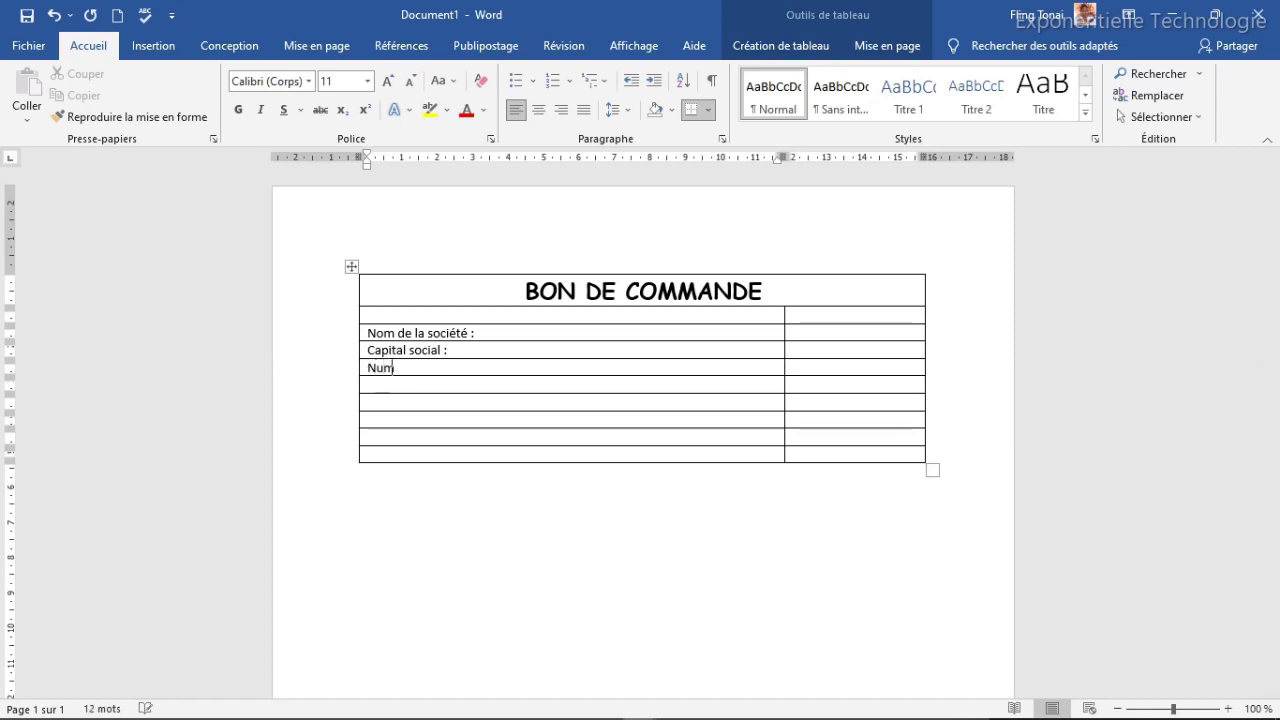
{"action": "type", "text": " »ro et"}
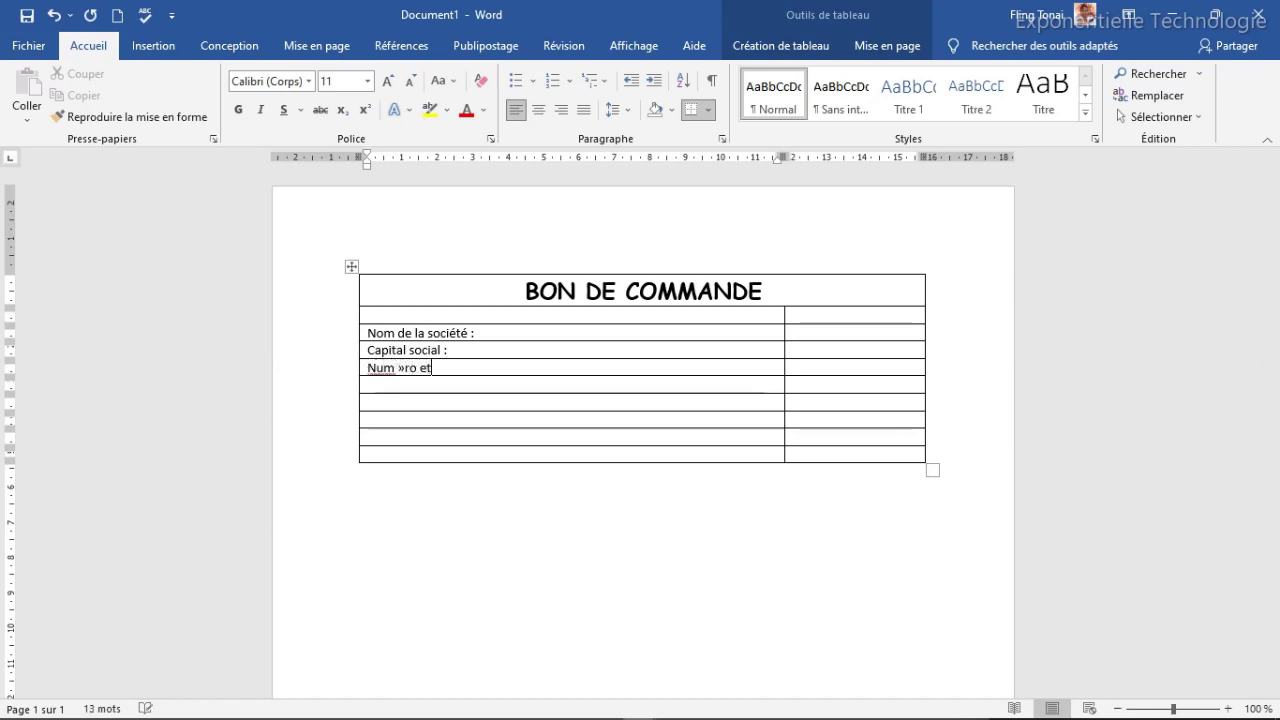
{"action": "type", "text": " ieu"}
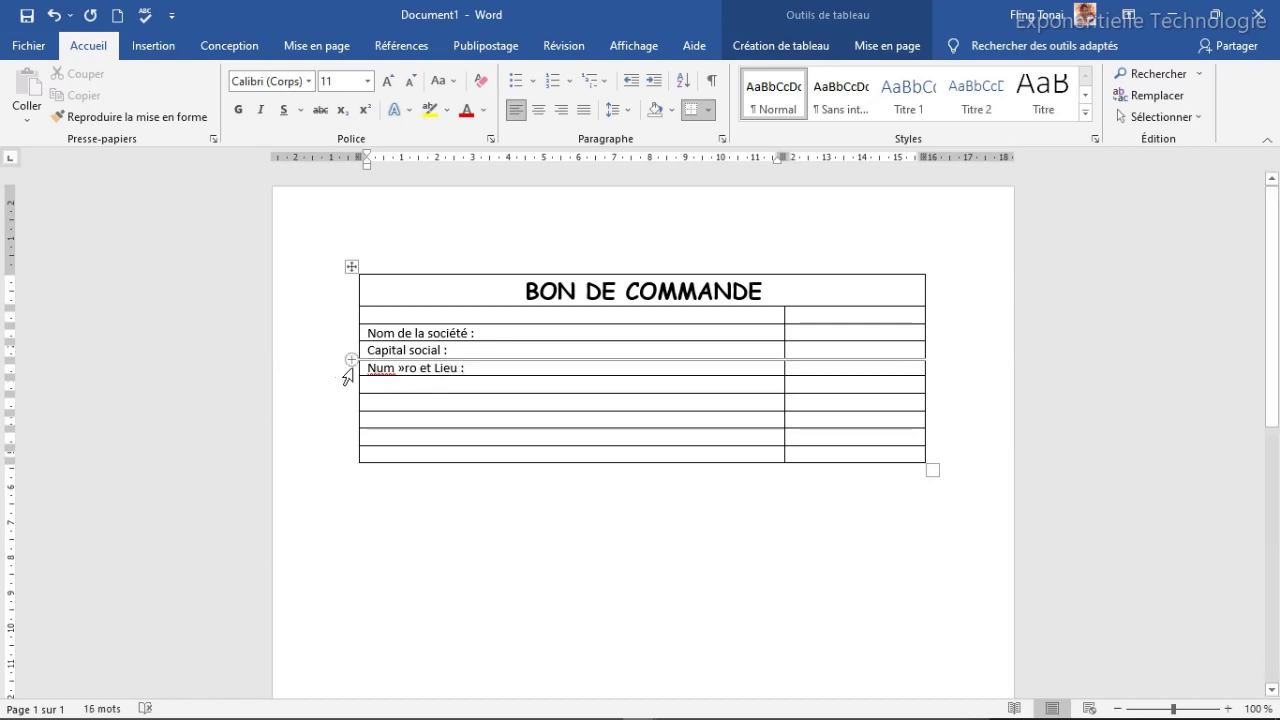
{"action": "left_click", "coordinate": [403, 368]}
{"action": "key", "text": "BackSpace"}
{"action": "key", "text": "BackSpace"}
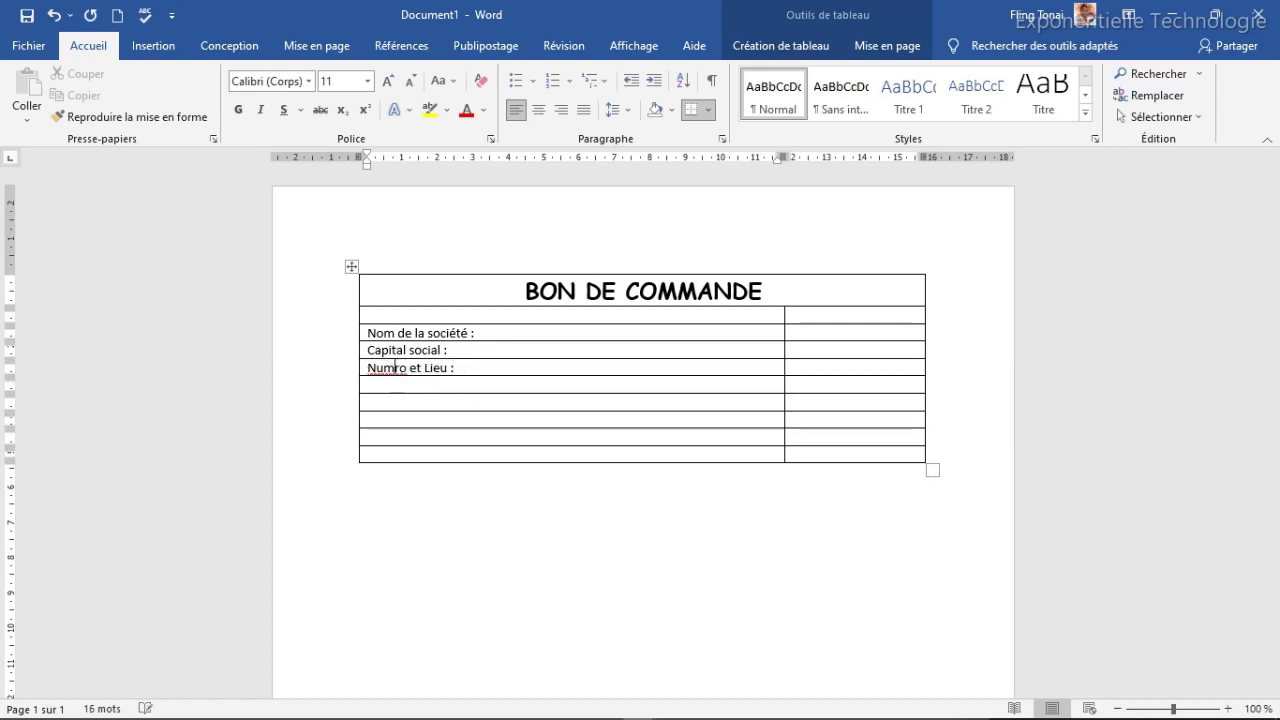
{"action": "type", "text": "é"}
{"action": "left_click", "coordinate": [411, 380]}
Enter 'Adresse de la société :' and 'Numéro de téléphone :' in the next left cells.
{"action": "type", "text": "dresse"}
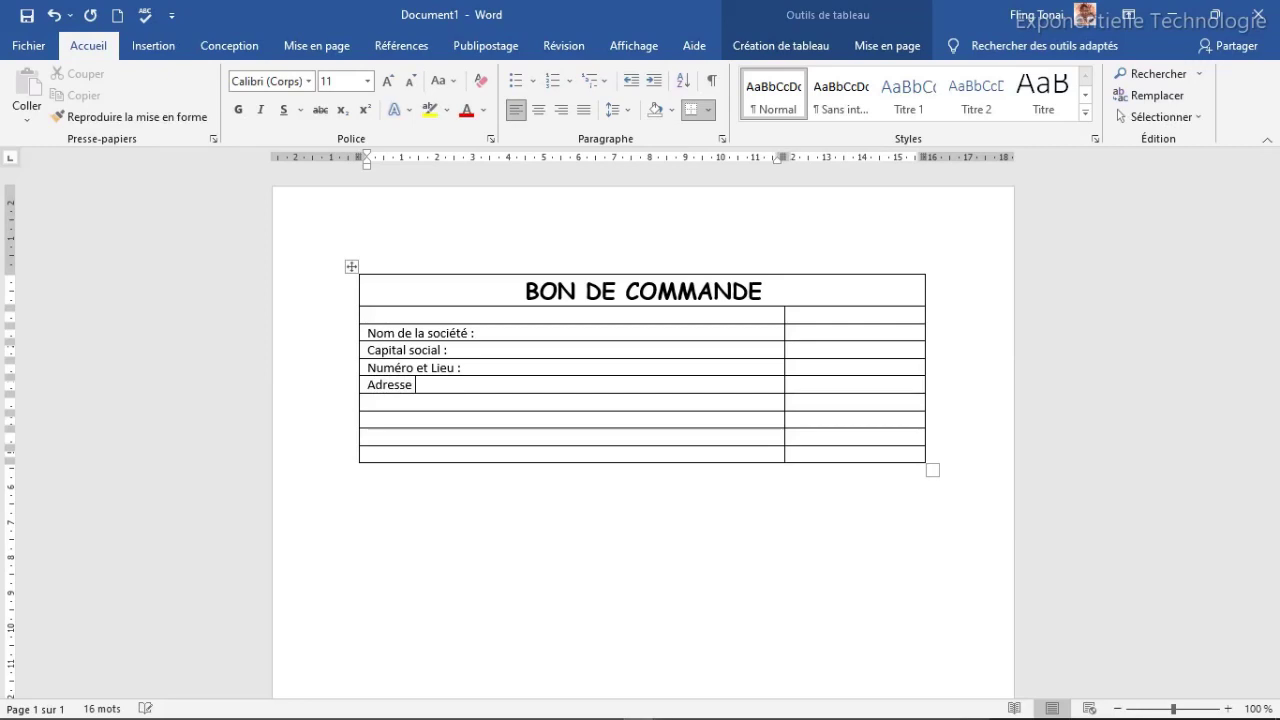
{"action": "type", "text": " la s"}
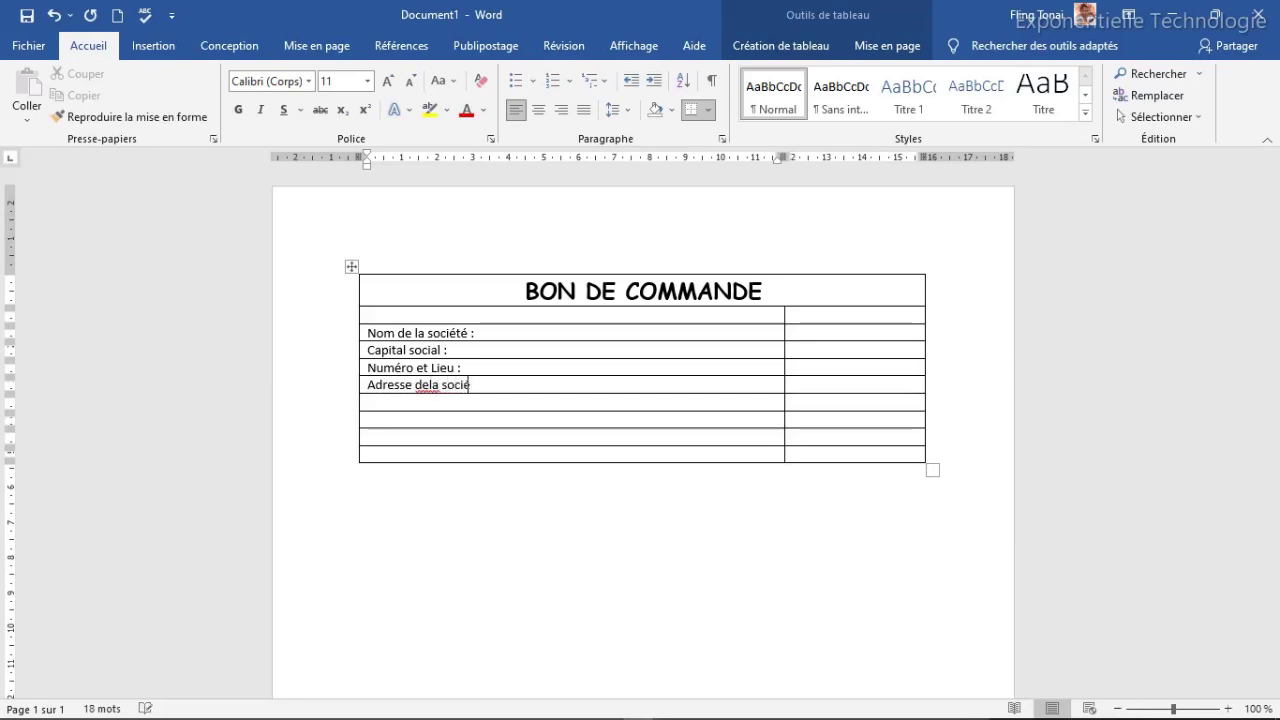
{"action": "type", "text": "été :"}
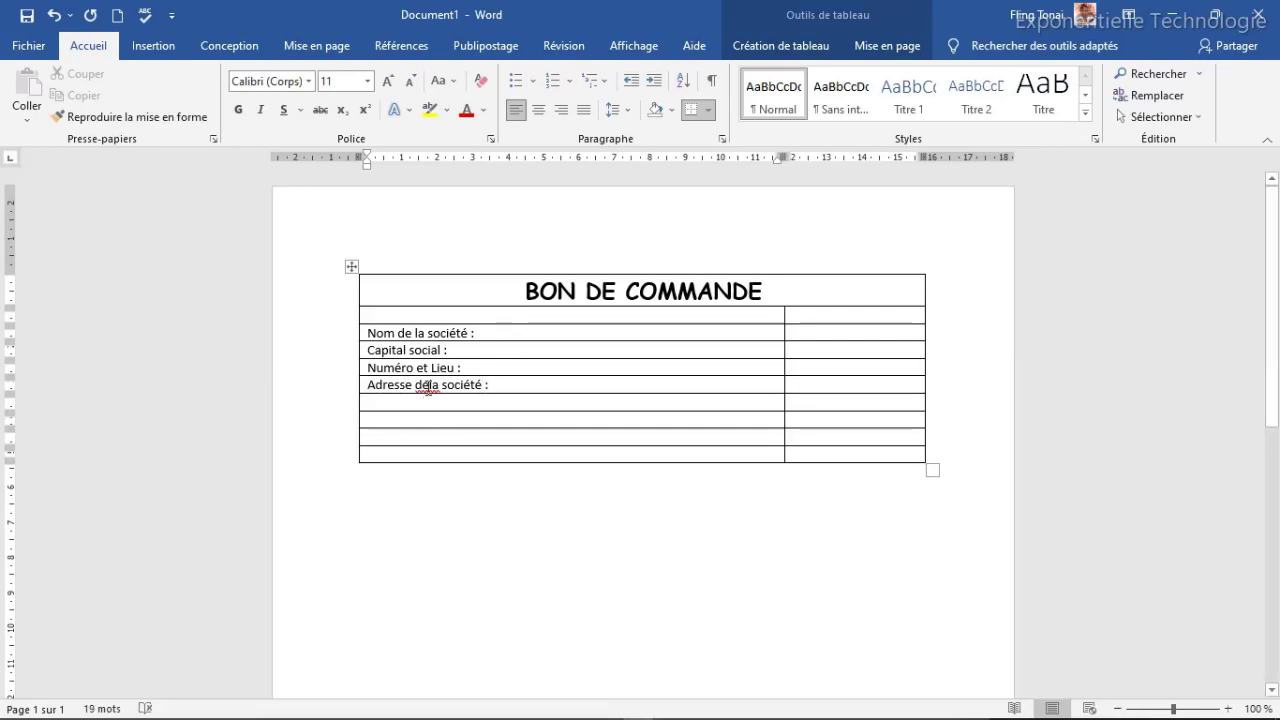
{"action": "left_click", "coordinate": [428, 385]}
{"action": "left_click", "coordinate": [418, 402]}
{"action": "type", "text": "Né"}
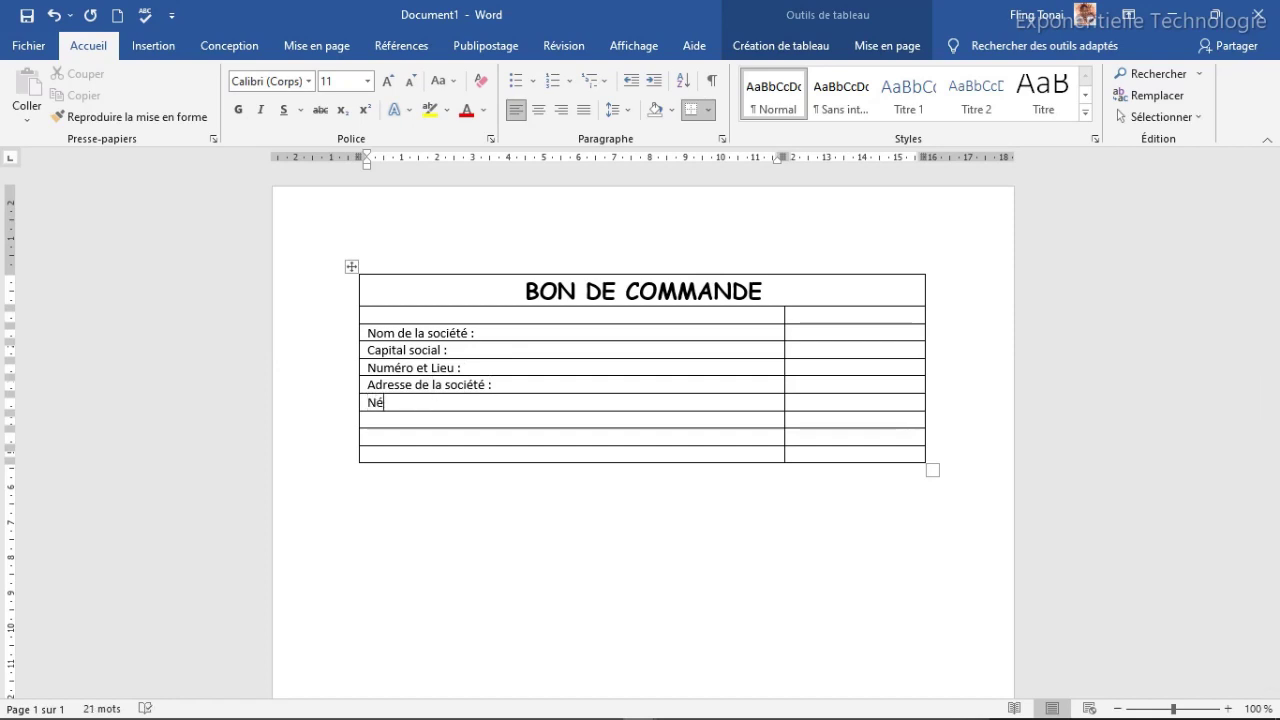
{"action": "type", "text": "uméro de té"}
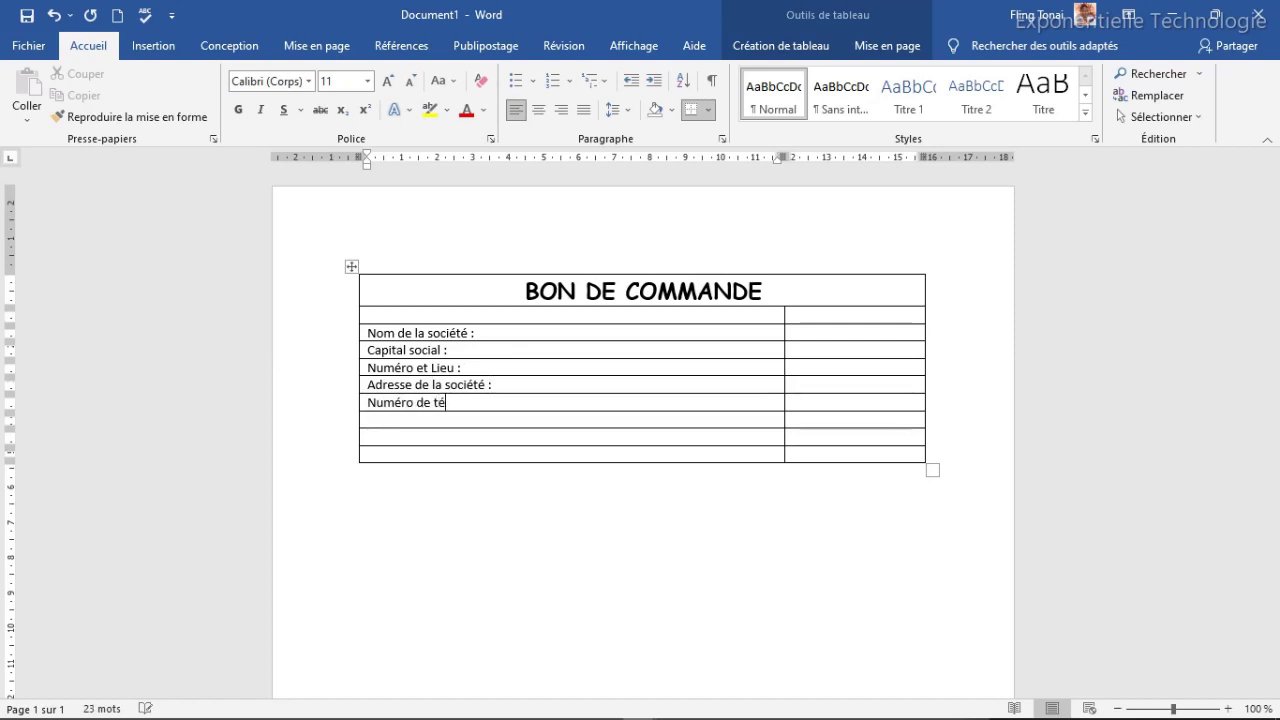
{"action": "type", "text": "phone"}
{"action": "type", "text": " :"}
After a blank row, enter 'Bon de commande N :' and 'Date :' in the left column.
{"action": "left_click", "coordinate": [404, 436]}
{"action": "type", "text": "Nu"}
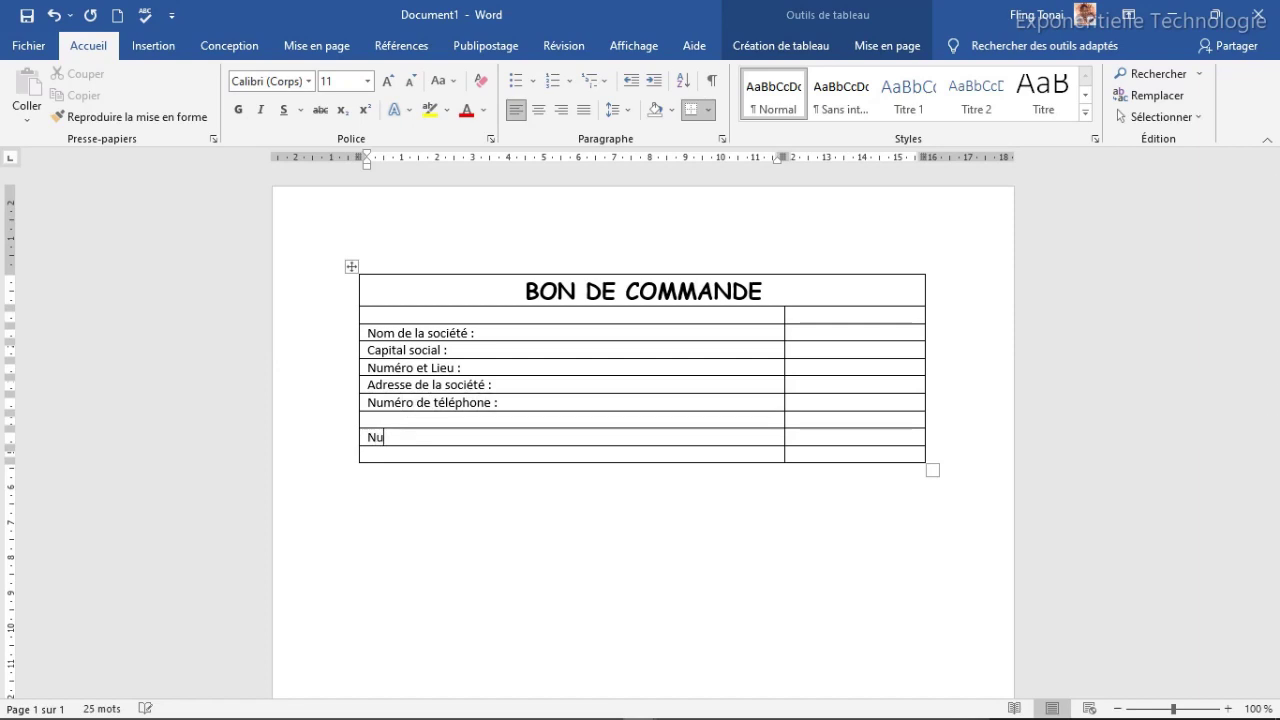
{"action": "key", "text": "BackSpace"}
{"action": "type", "text": "Bon de command"}
{"action": "type", "text": "e N"}
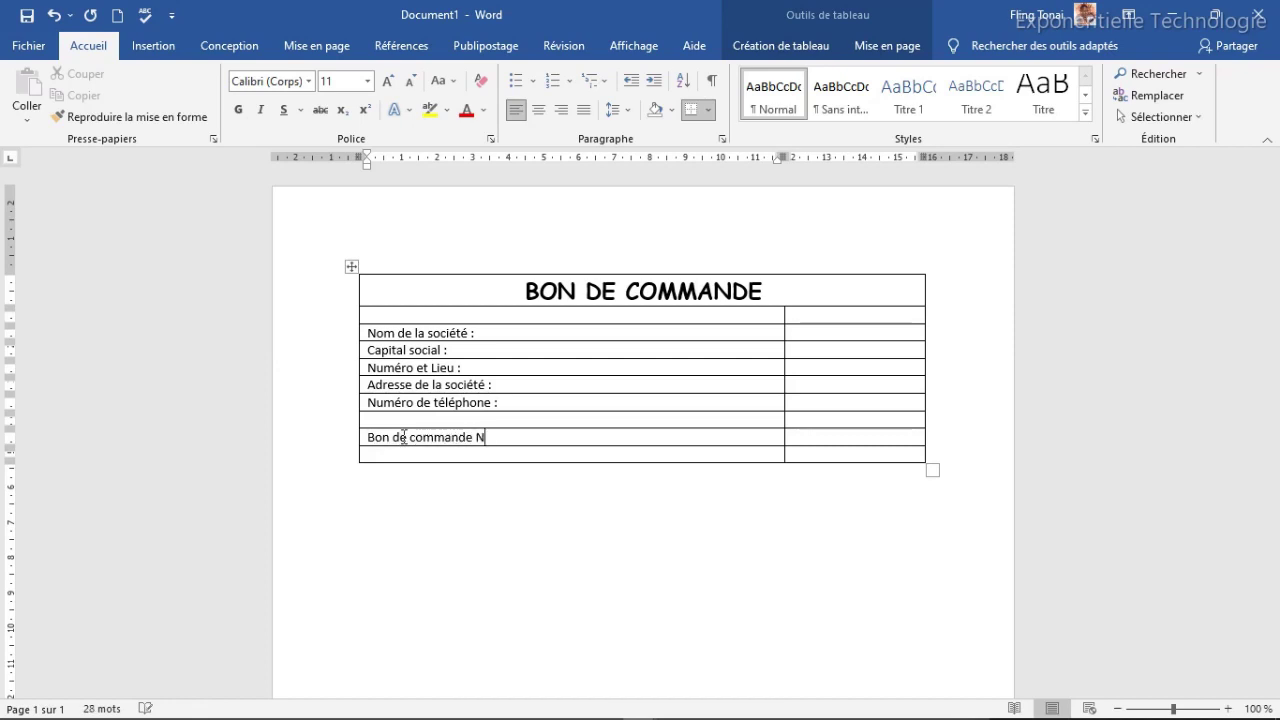
{"action": "type", "text": " :"}
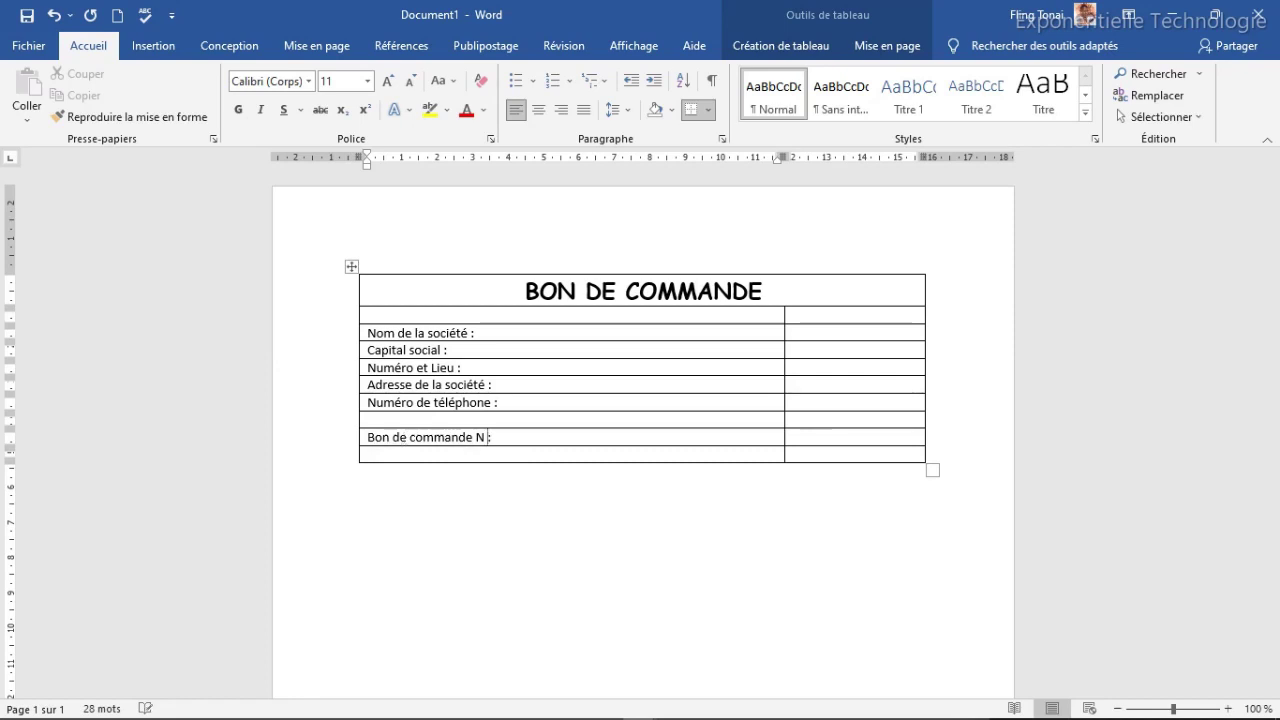
{"action": "left_click", "coordinate": [398, 457]}
{"action": "type", "text": "Date :"}
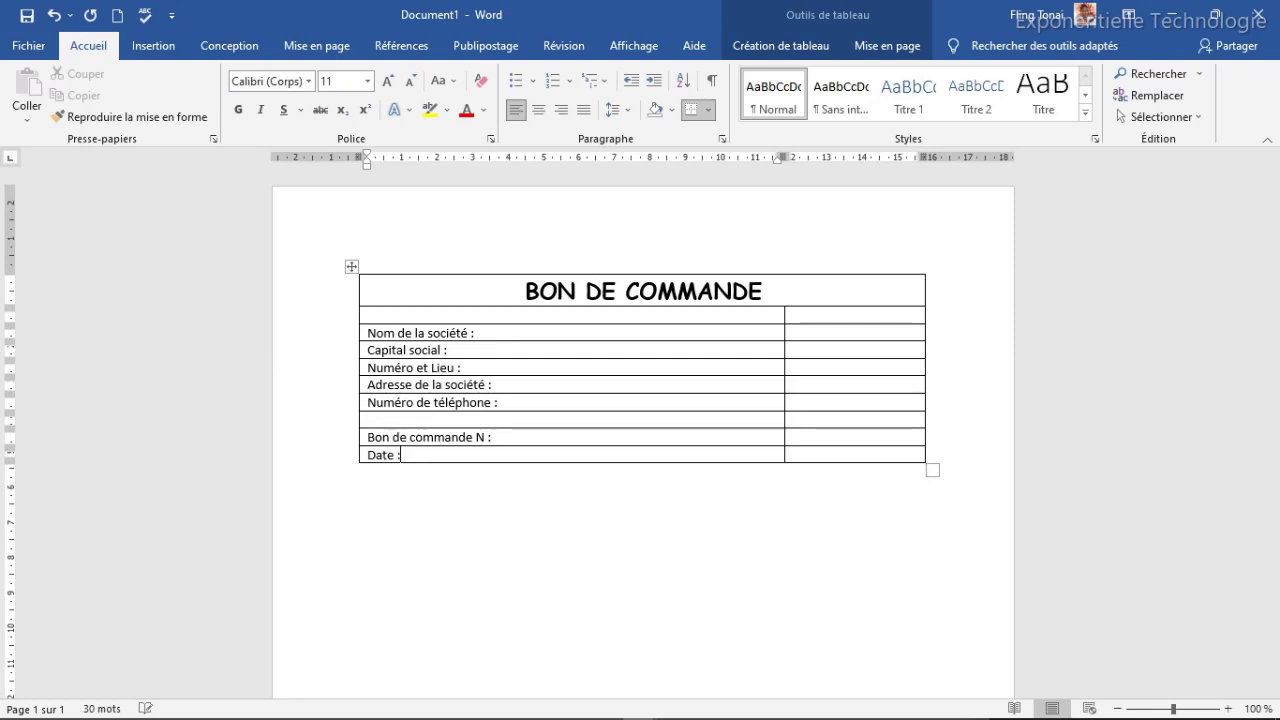
Type 'À :', 'Nom de Client :' and 'Adresse :' into the right-column cells.
{"action": "left_click", "coordinate": [860, 335]}
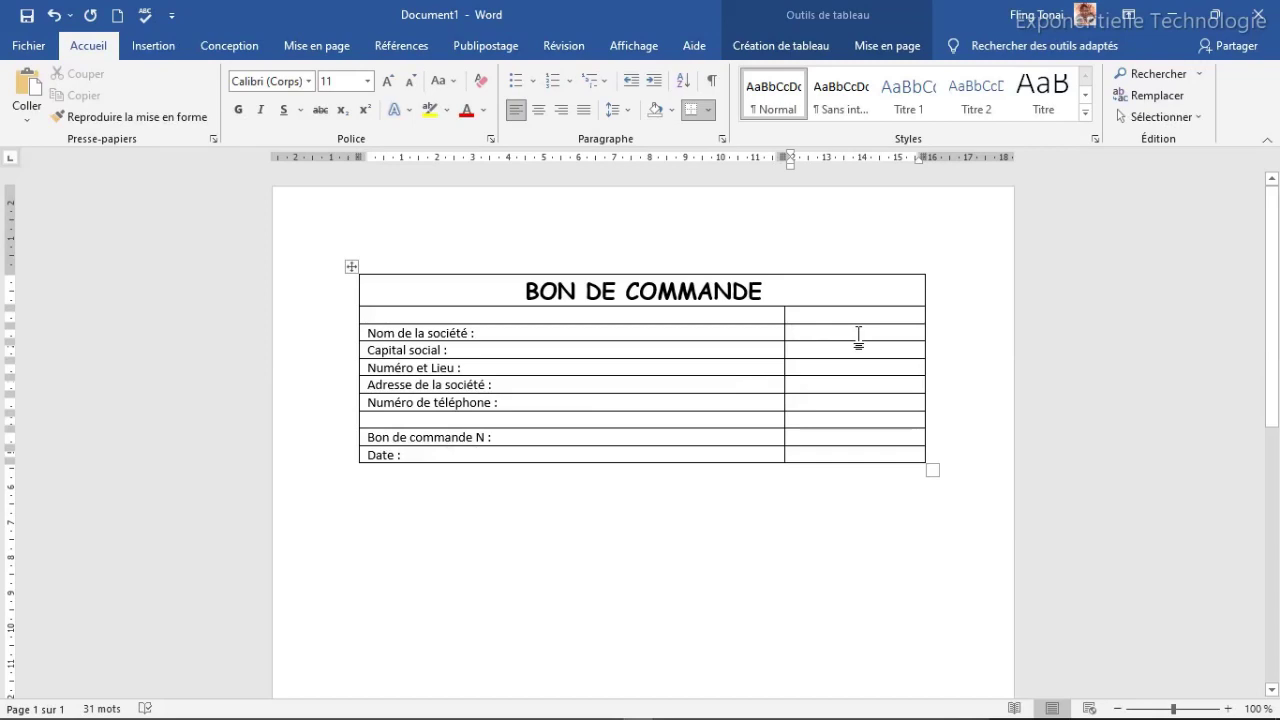
{"action": "type", "text": "À"}
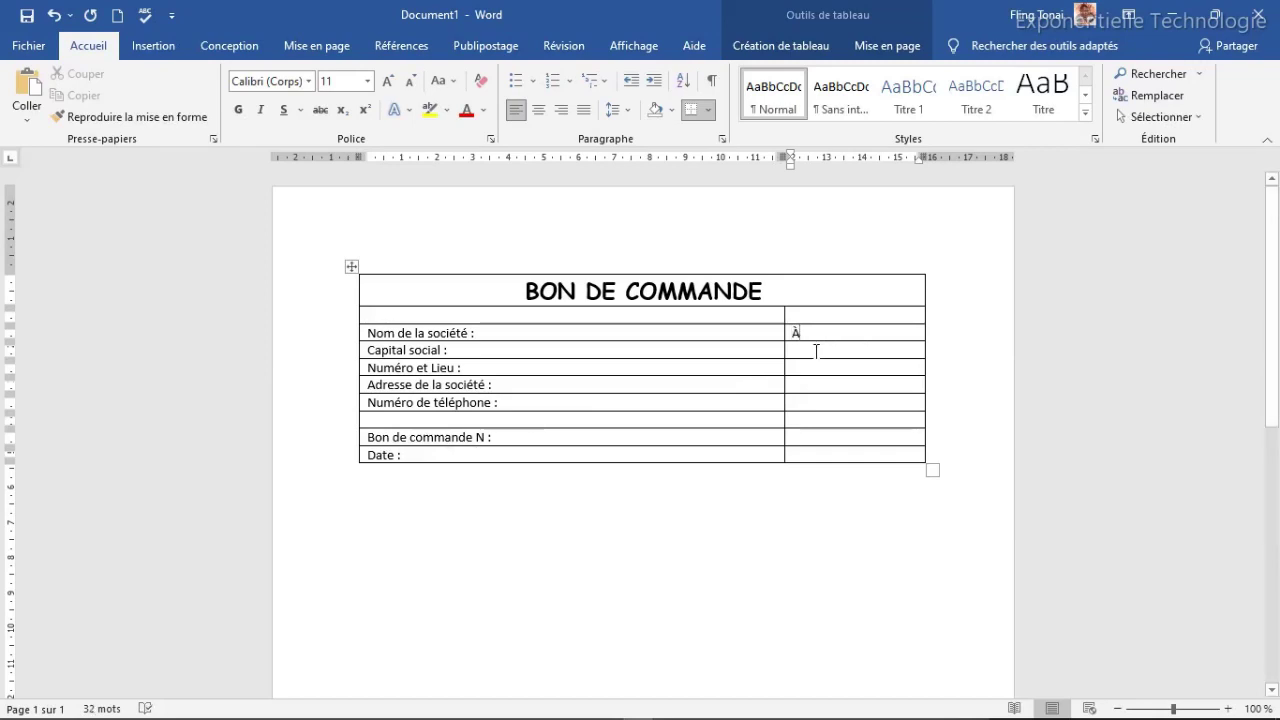
{"action": "type", "text": "Nomv"}
{"action": "key", "text": "BackSpace"}
{"action": "type", "text": "de Client"}
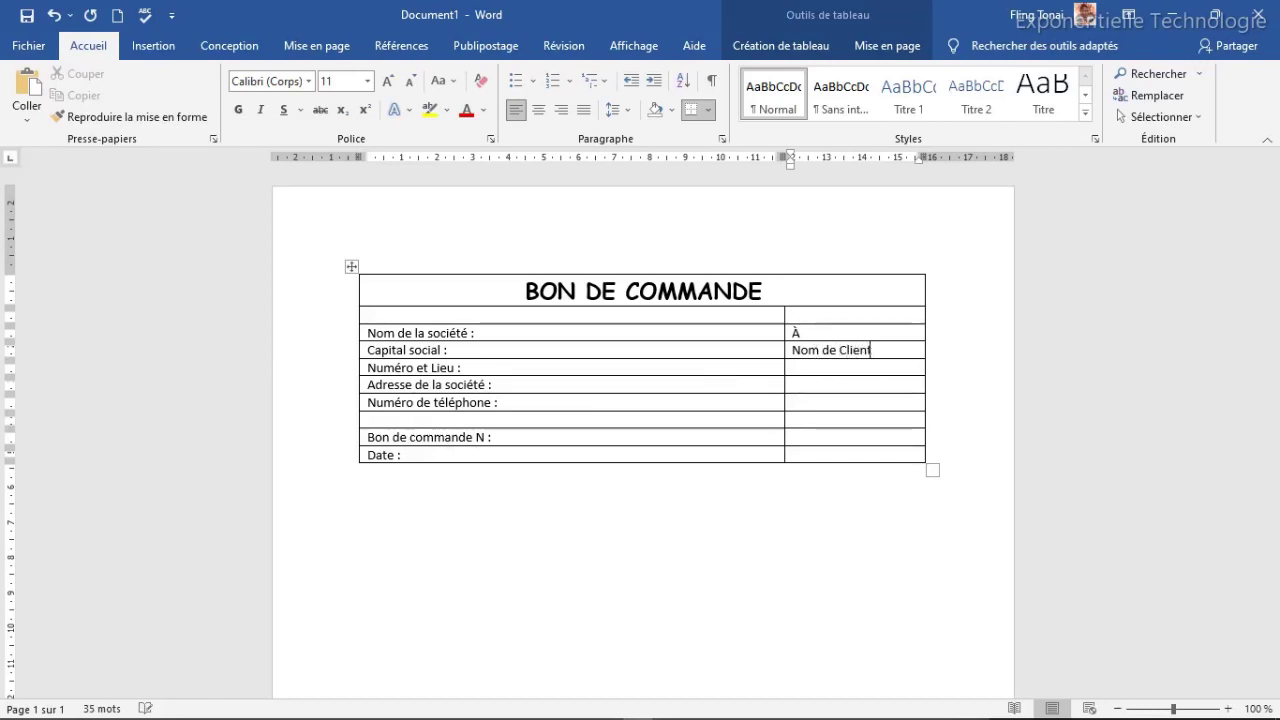
{"action": "type", "text": " :"}
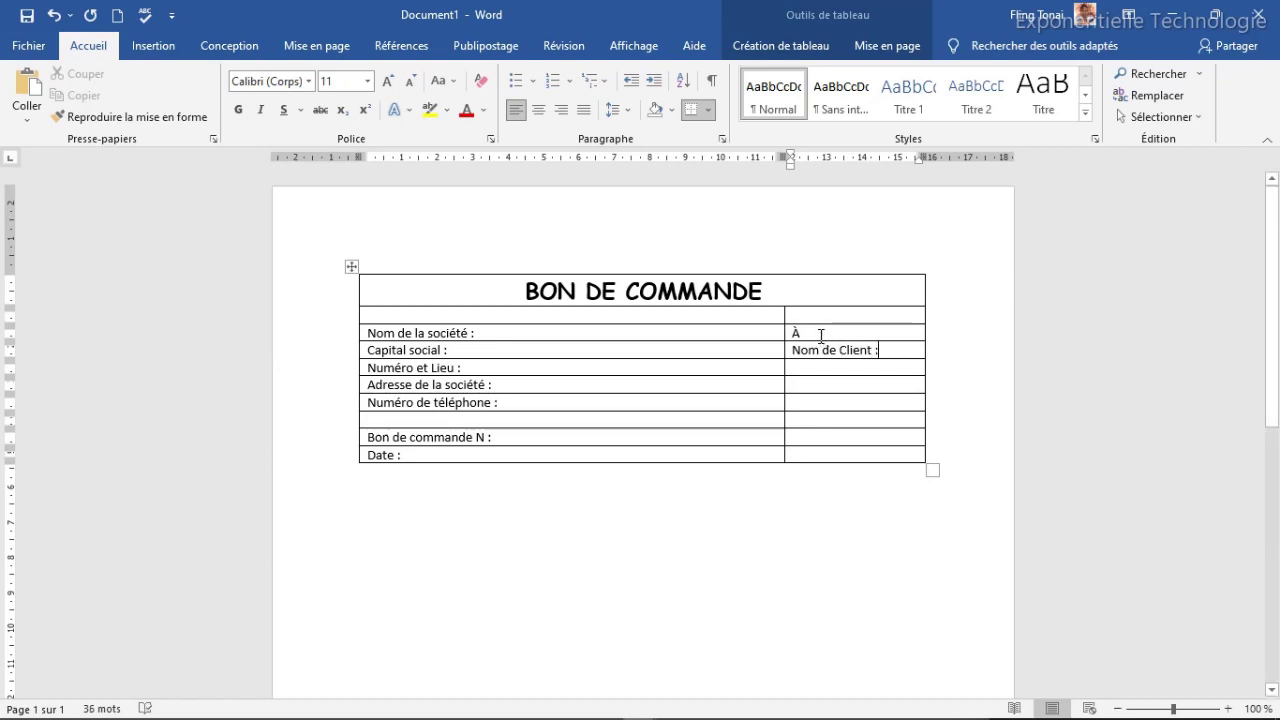
{"action": "type", "text": " :"}
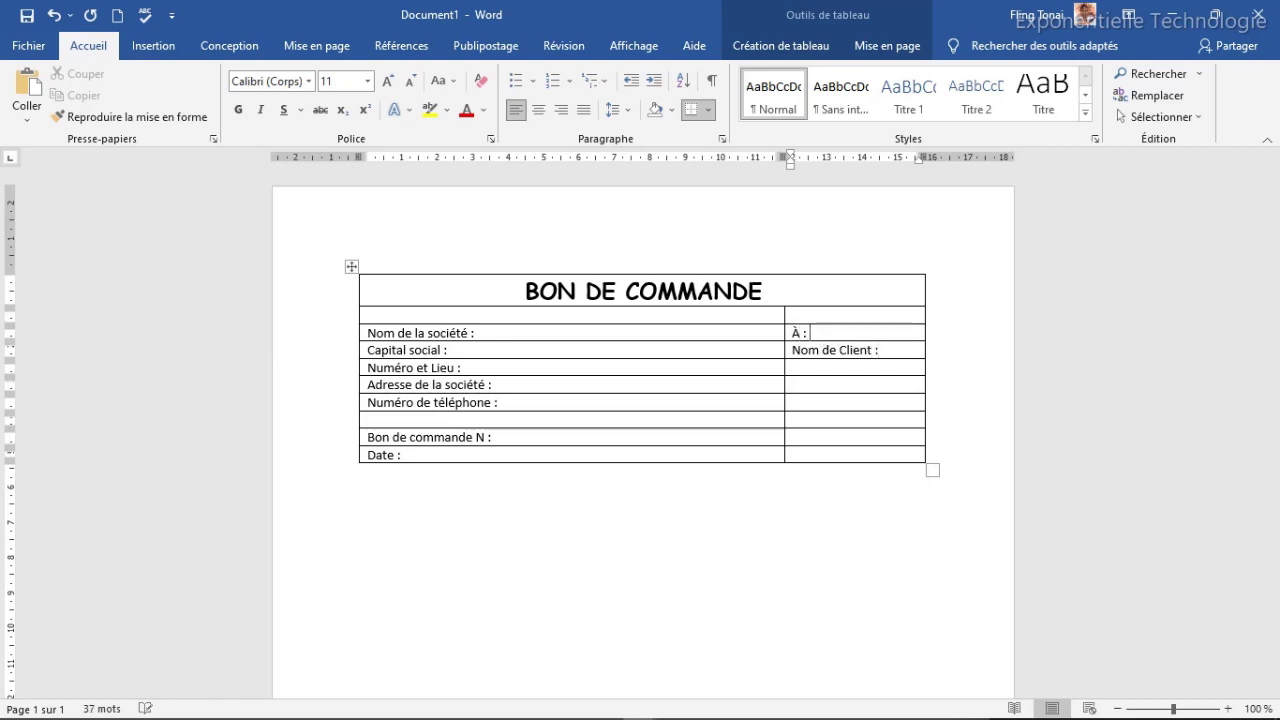
{"action": "type", "text": "Adresse :"}
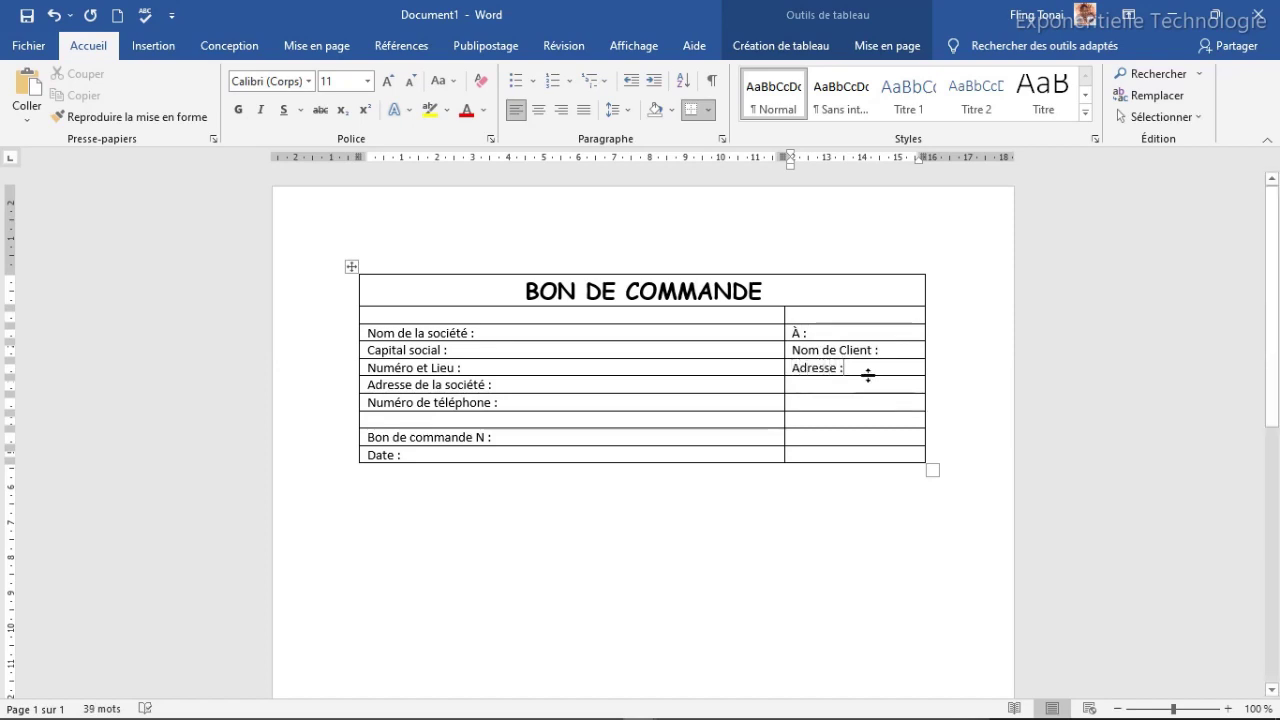
Align the three client labels center right.
{"action": "left_click_drag", "start_coordinate": [845, 368], "coordinate": [796, 334]}
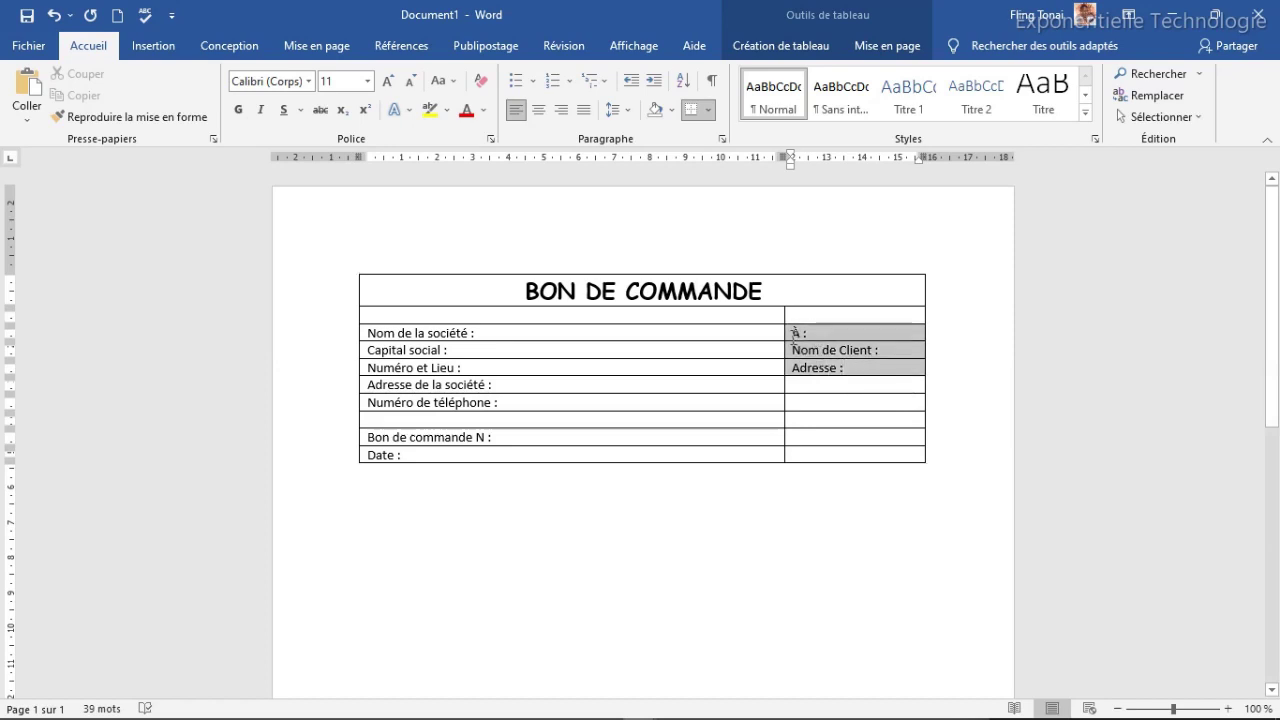
{"action": "left_click", "coordinate": [893, 48]}
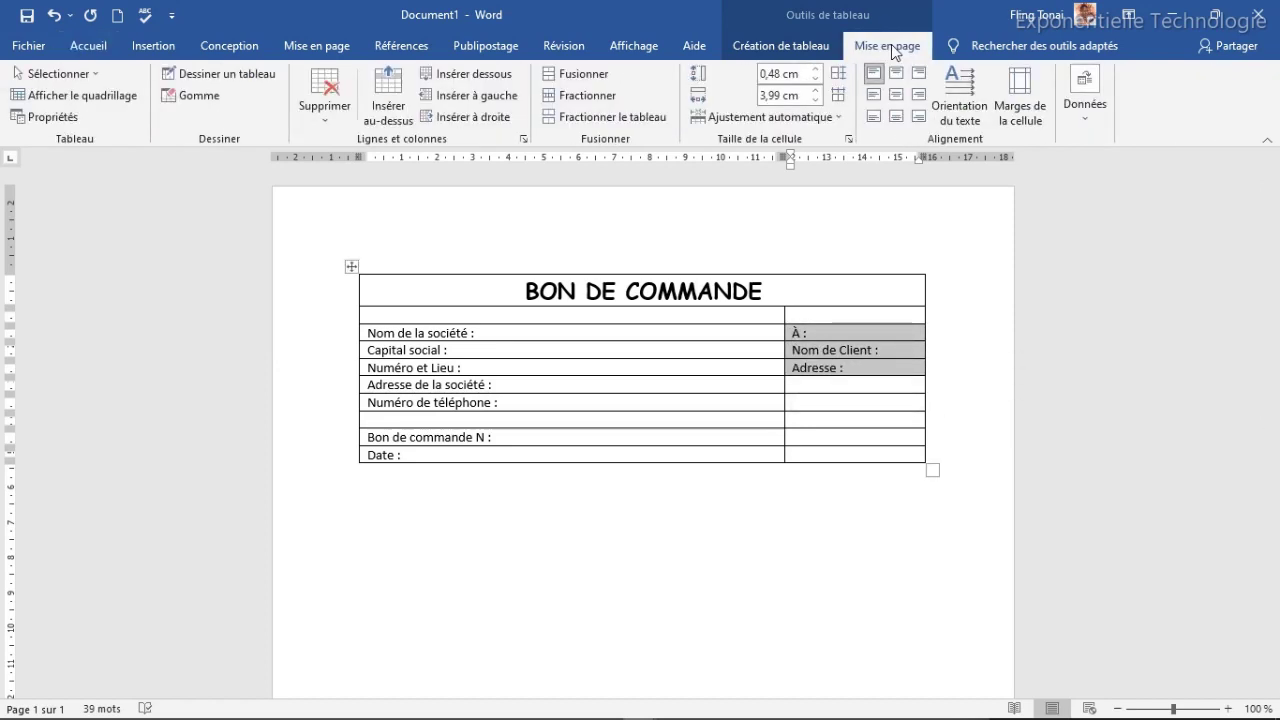
{"action": "left_click", "coordinate": [916, 96]}
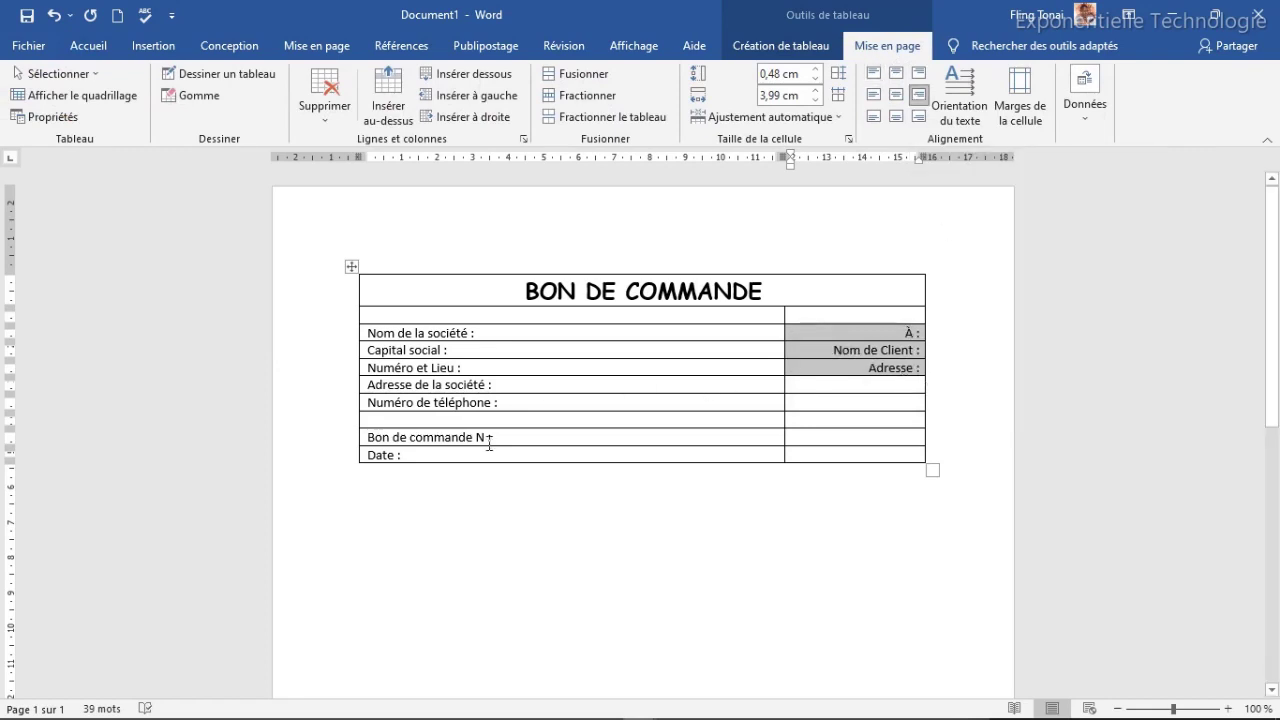
Align the left-column labels from Nom de la société to Date center left.
{"action": "left_click_drag", "start_coordinate": [459, 456], "coordinate": [356, 348]}
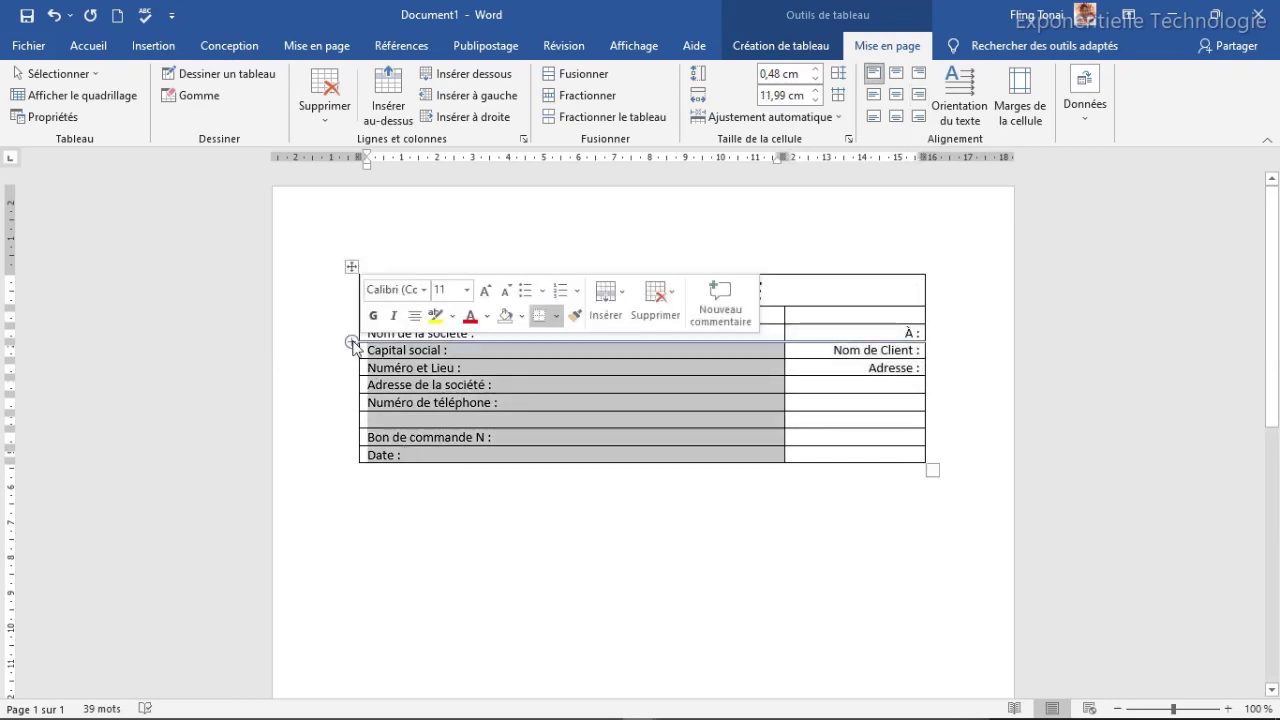
{"action": "key", "text": "shift+Up"}
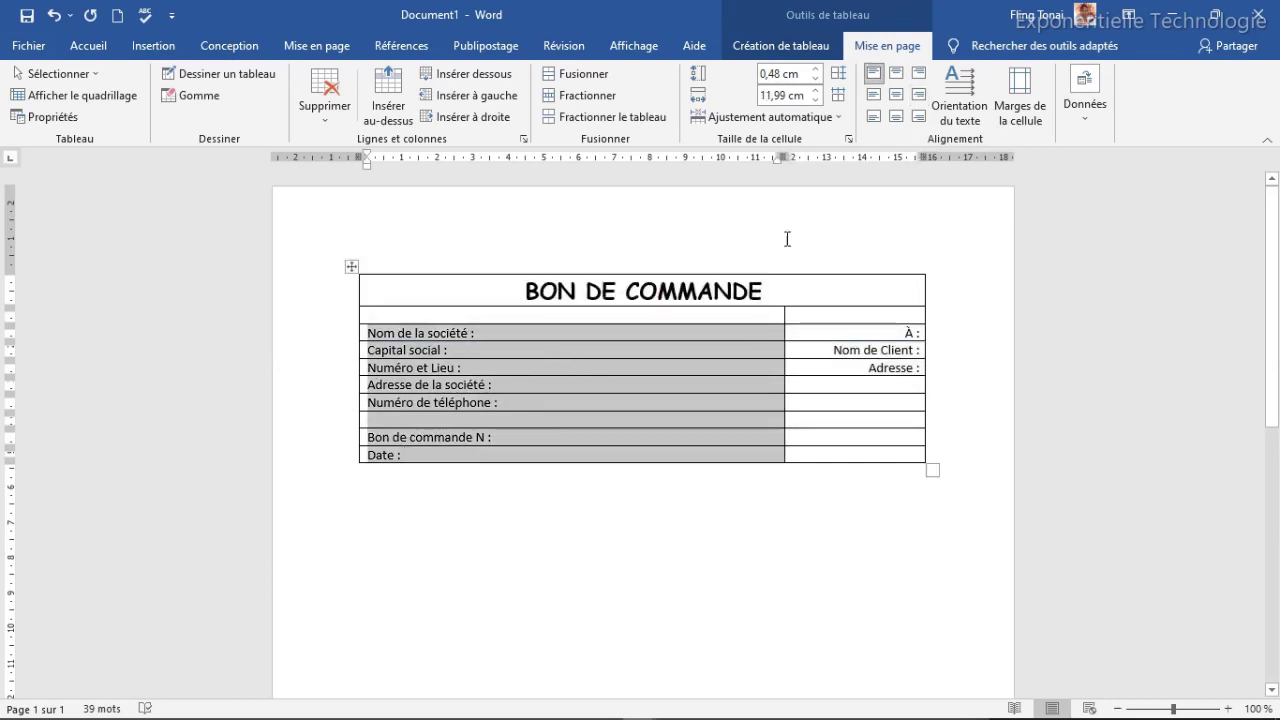
{"action": "left_click", "coordinate": [873, 95]}
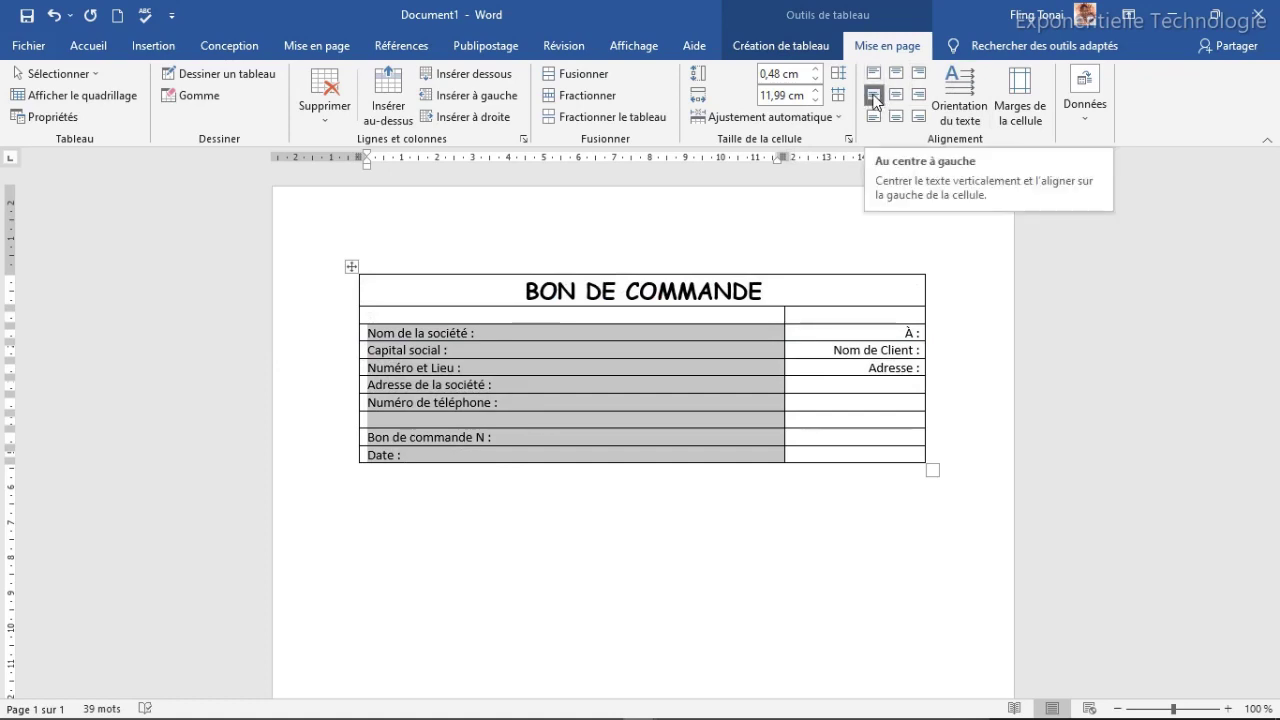
{"action": "left_click", "coordinate": [574, 342]}
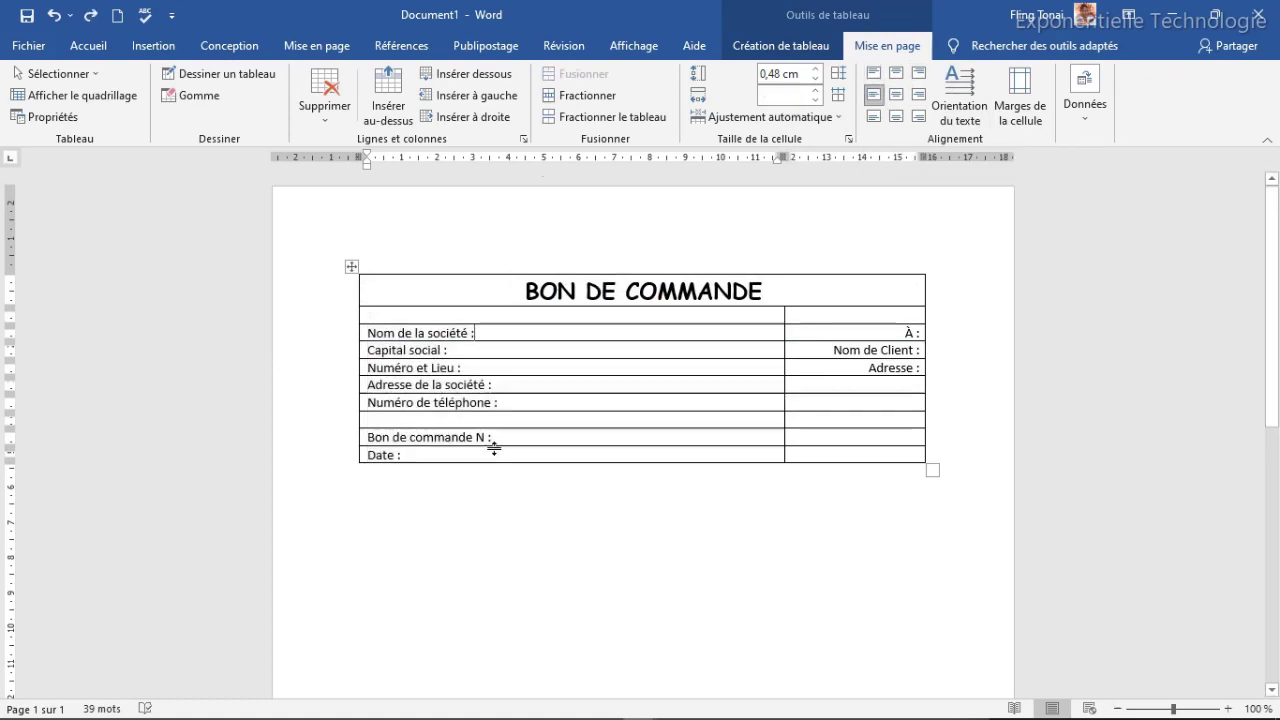
{"action": "left_click_drag", "start_coordinate": [829, 454], "coordinate": [380, 342]}
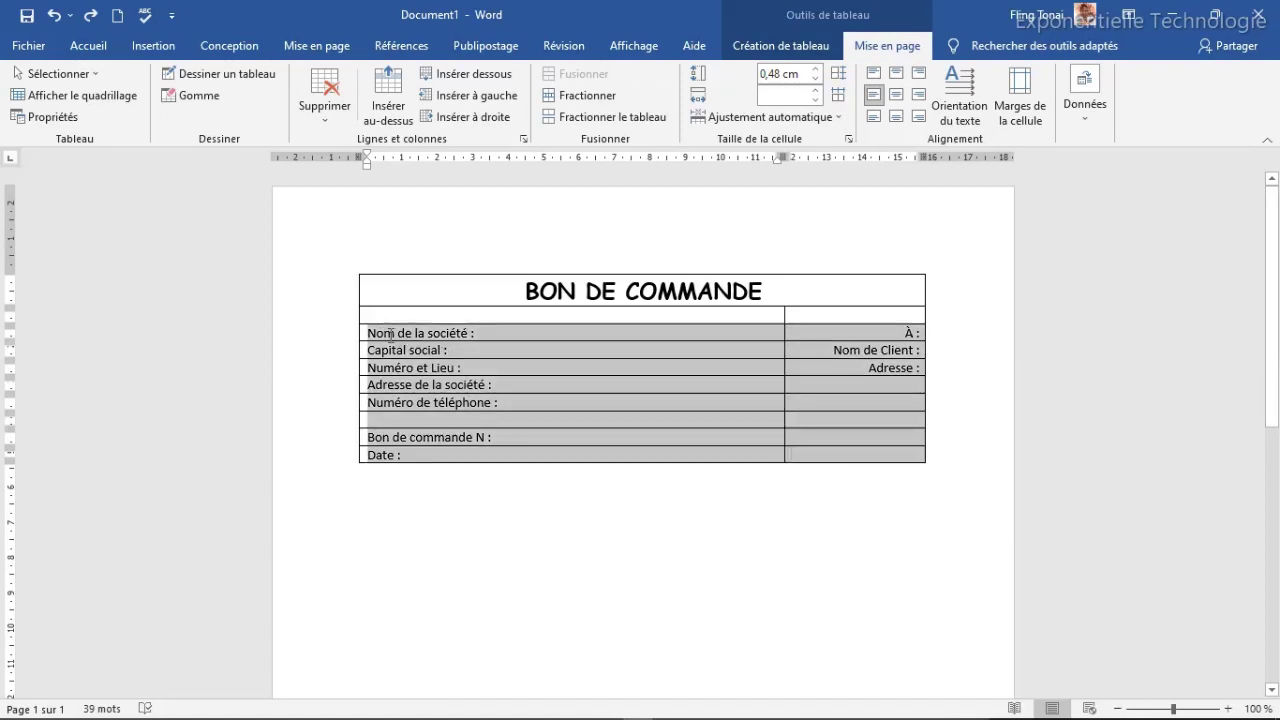
Apply Comic Sans MS to all the label rows.
{"action": "left_click", "coordinate": [88, 45]}
{"action": "left_click", "coordinate": [309, 81]}
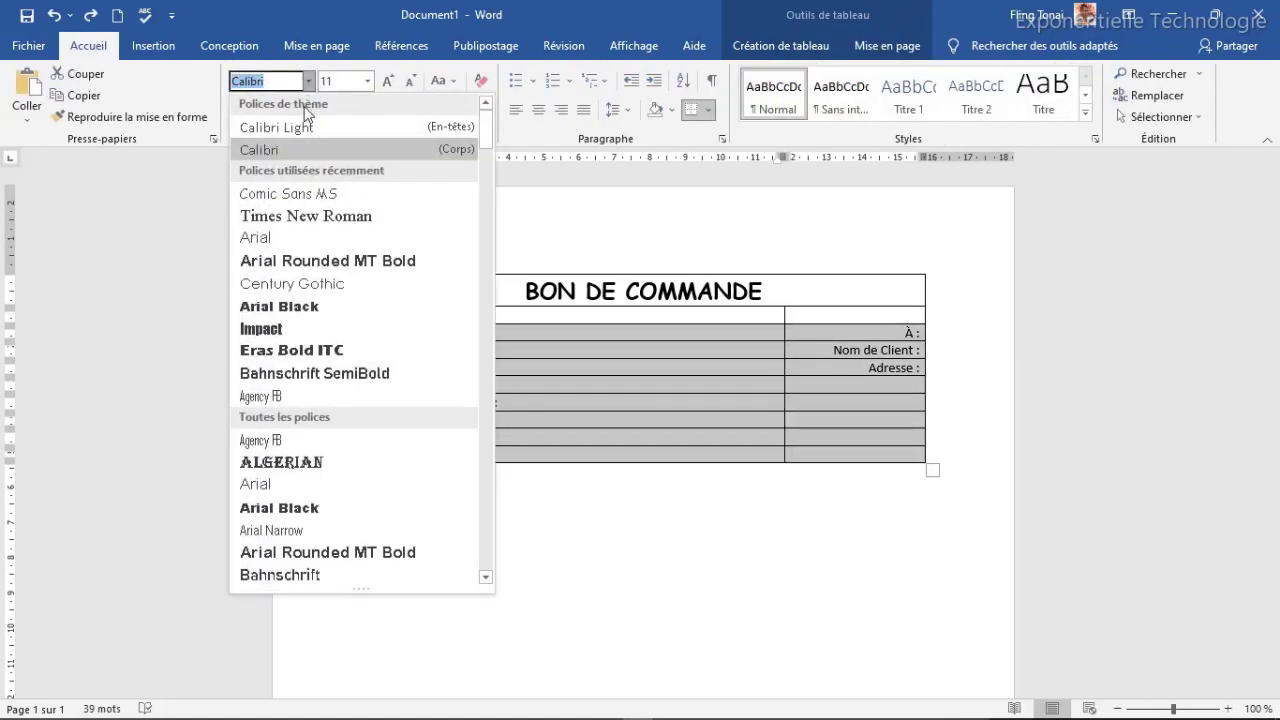
{"action": "left_click", "coordinate": [290, 194]}
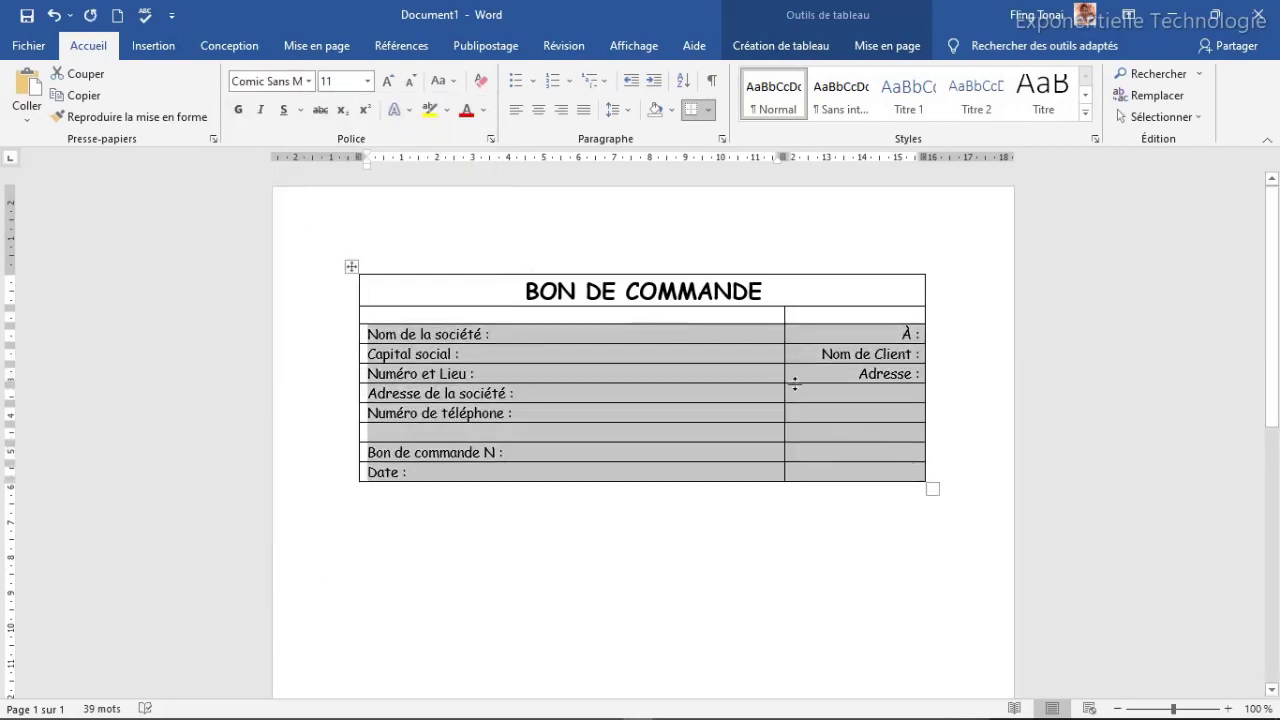
Line up and narrow the right column across all rows, then enlarge the table.
{"action": "left_click_drag", "start_coordinate": [783, 371], "coordinate": [747, 371]}
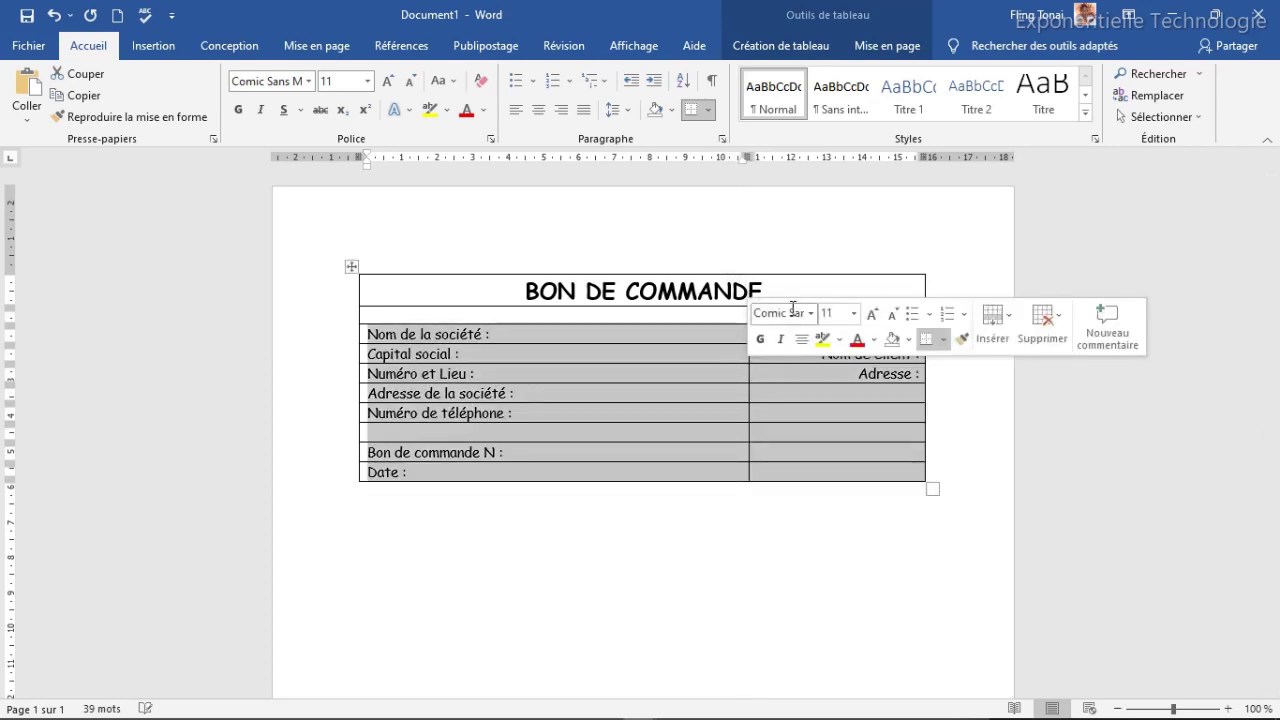
{"action": "left_click_drag", "start_coordinate": [784, 312], "coordinate": [748, 312]}
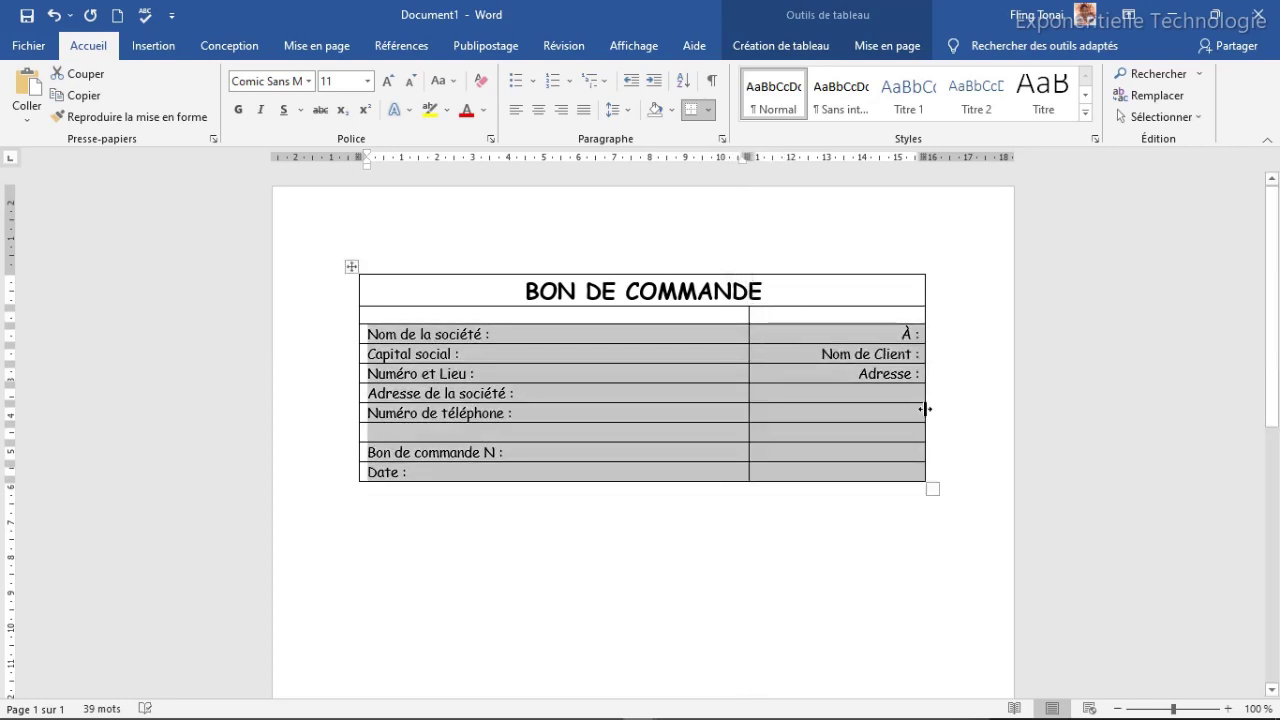
{"action": "left_click_drag", "start_coordinate": [925, 408], "coordinate": [862, 409]}
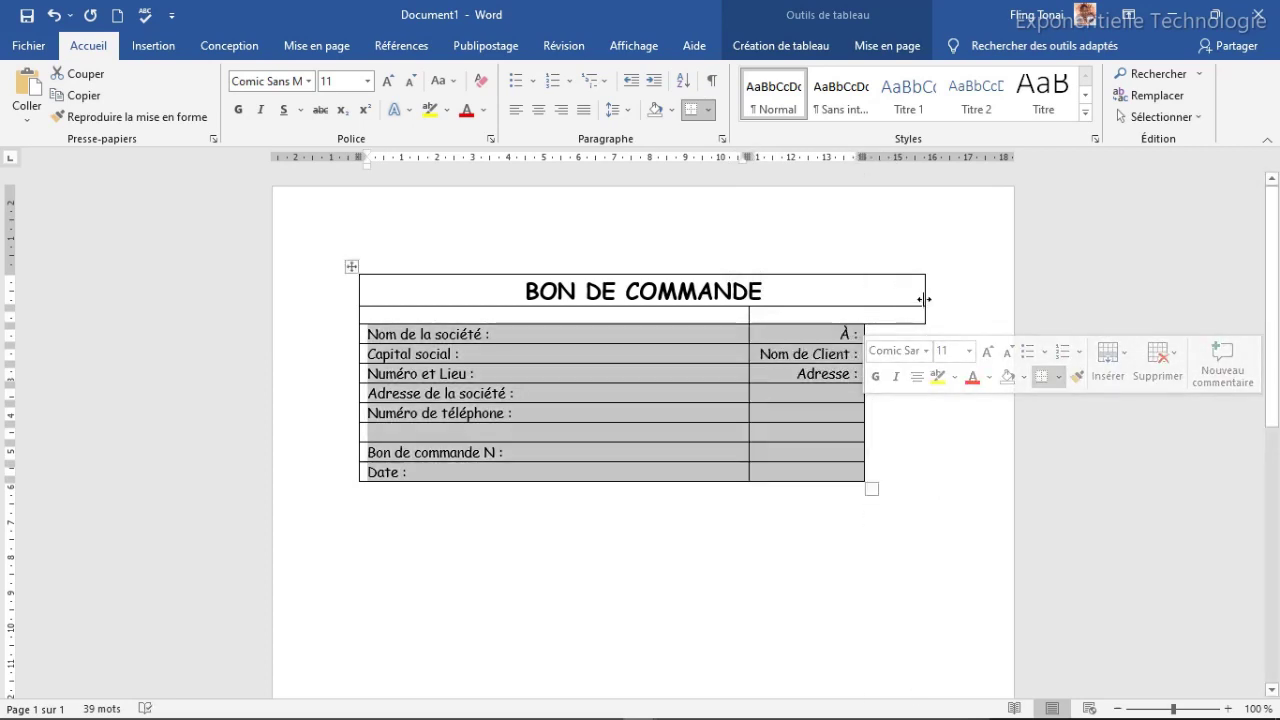
{"action": "left_click_drag", "start_coordinate": [924, 299], "coordinate": [866, 305]}
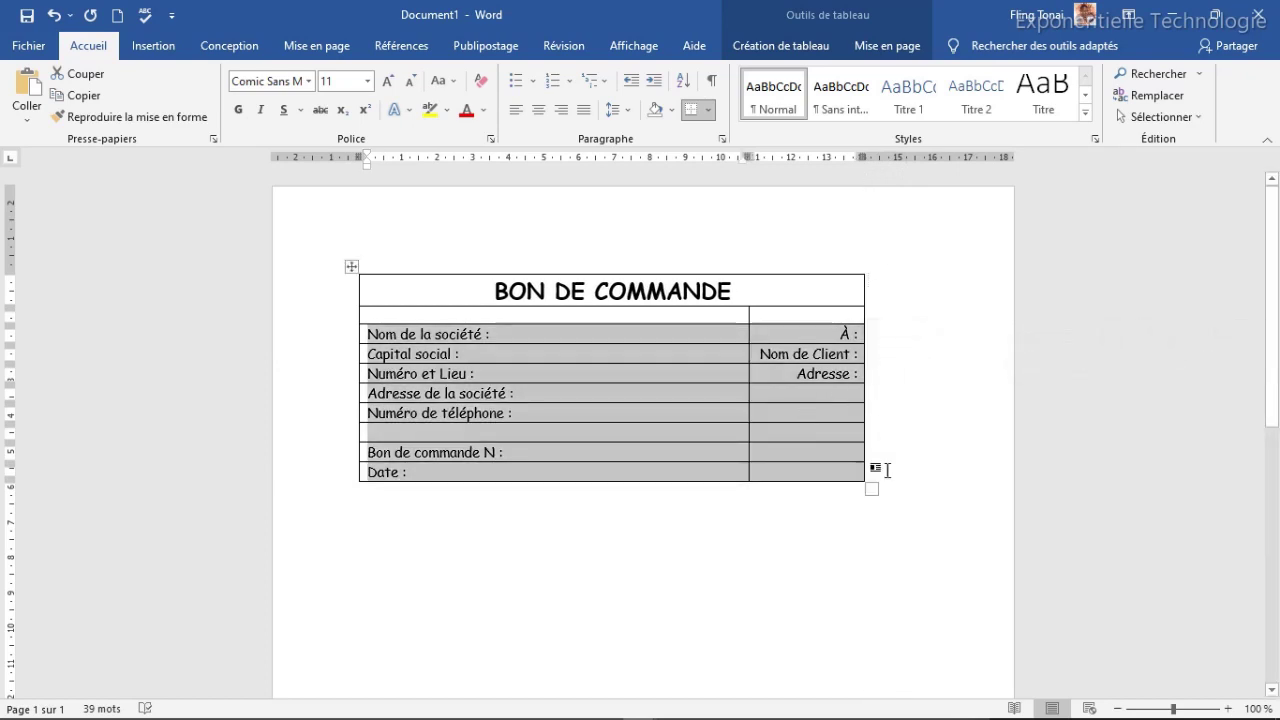
{"action": "left_click_drag", "start_coordinate": [873, 488], "coordinate": [882, 552]}
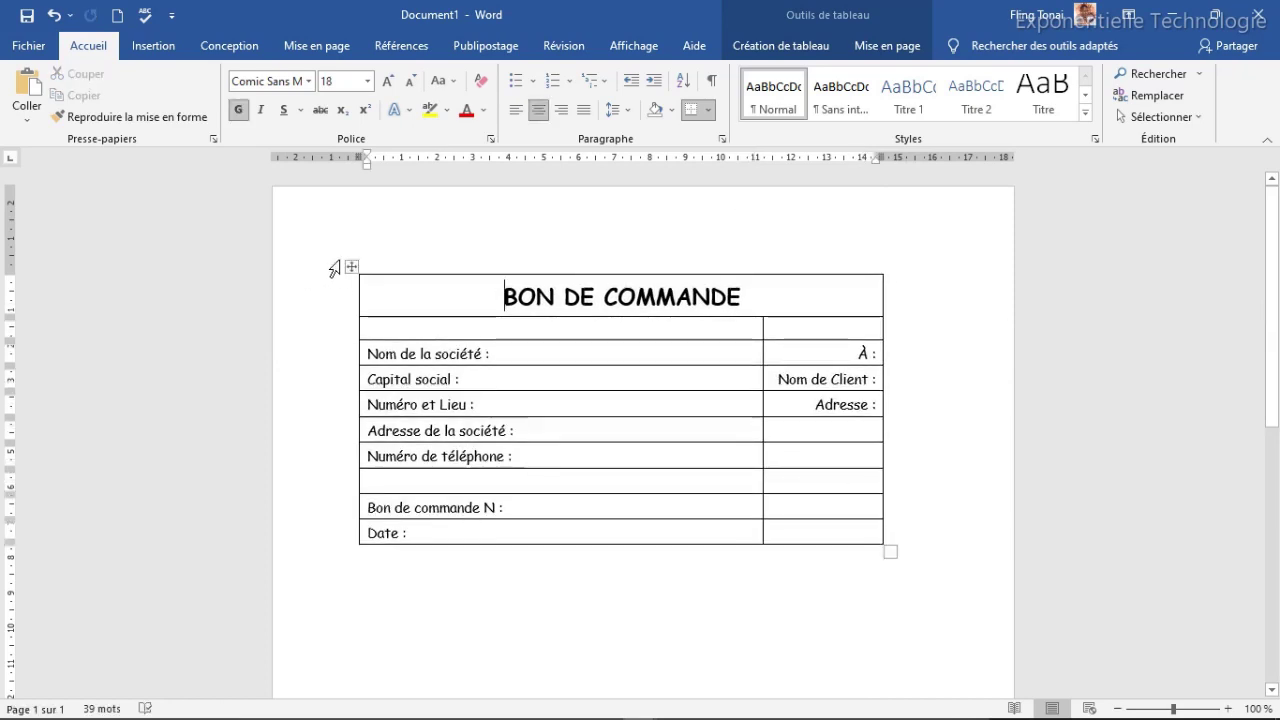
Apply Aucune bordure to the whole BON DE COMMANDE table so no borders show.
{"action": "left_click", "coordinate": [352, 266]}
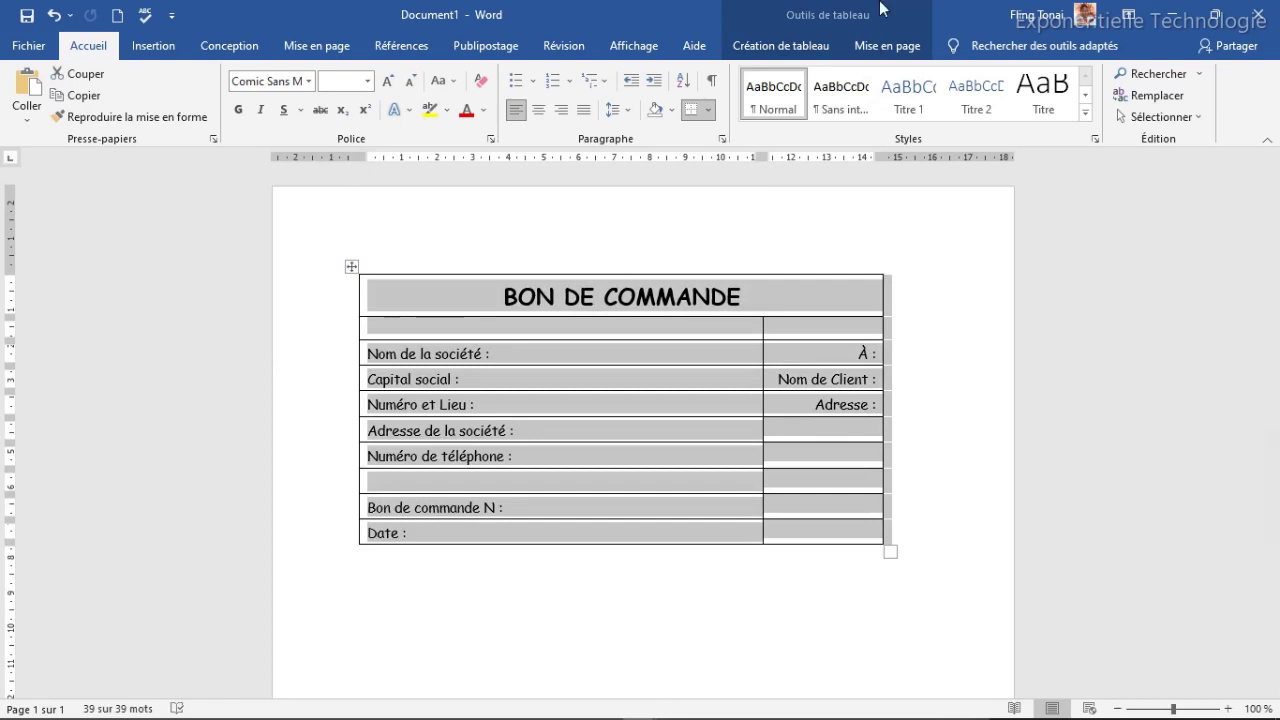
{"action": "left_click", "coordinate": [886, 45]}
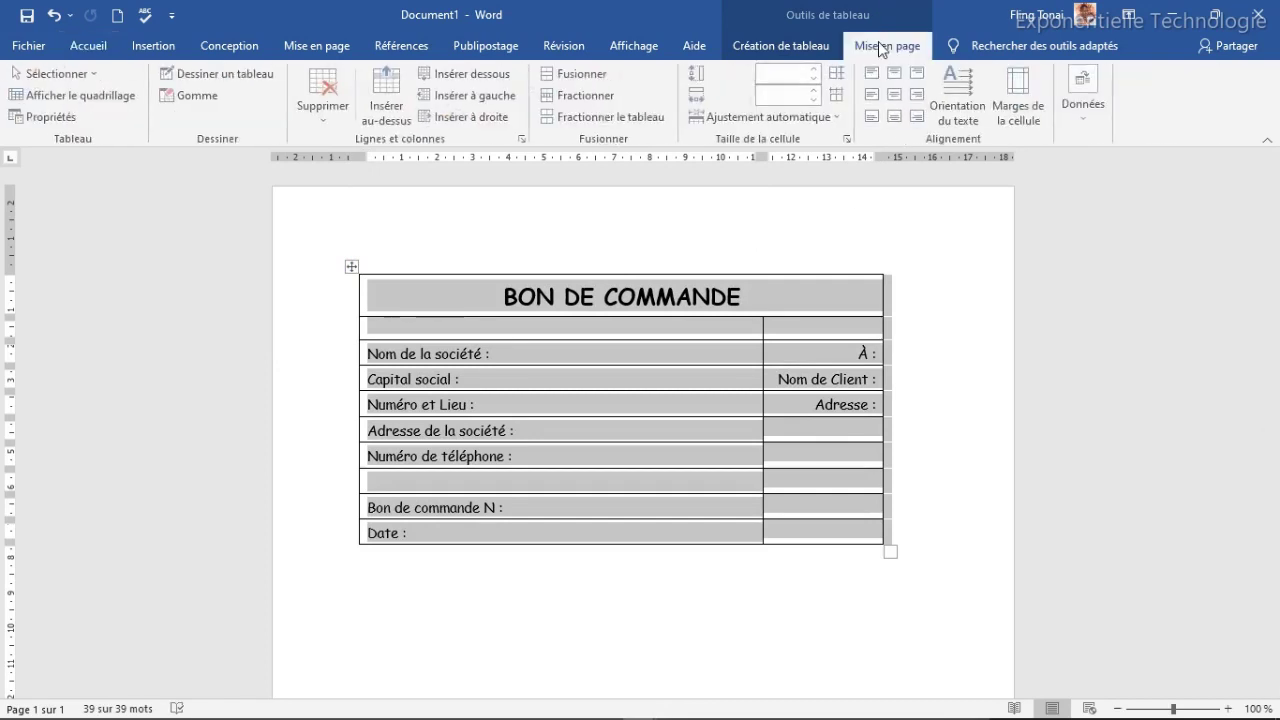
{"action": "left_click", "coordinate": [822, 47]}
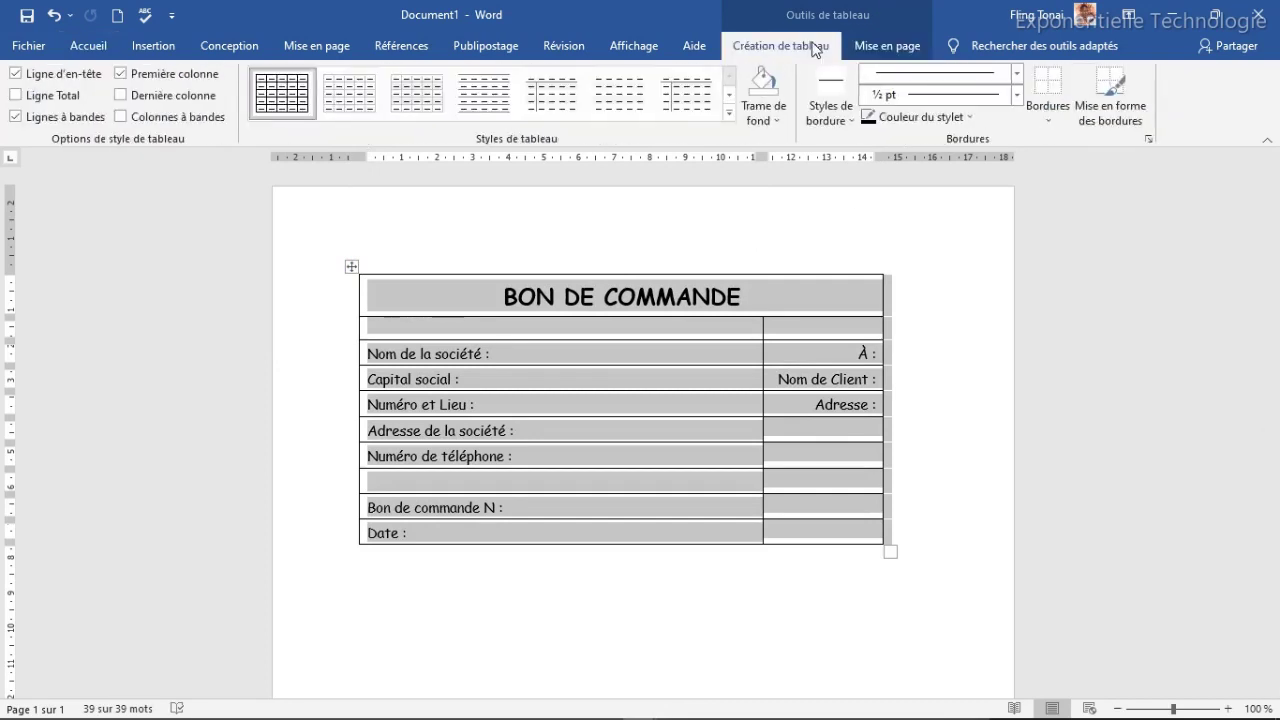
{"action": "left_click", "coordinate": [1050, 124]}
{"action": "left_click", "coordinate": [1069, 232]}
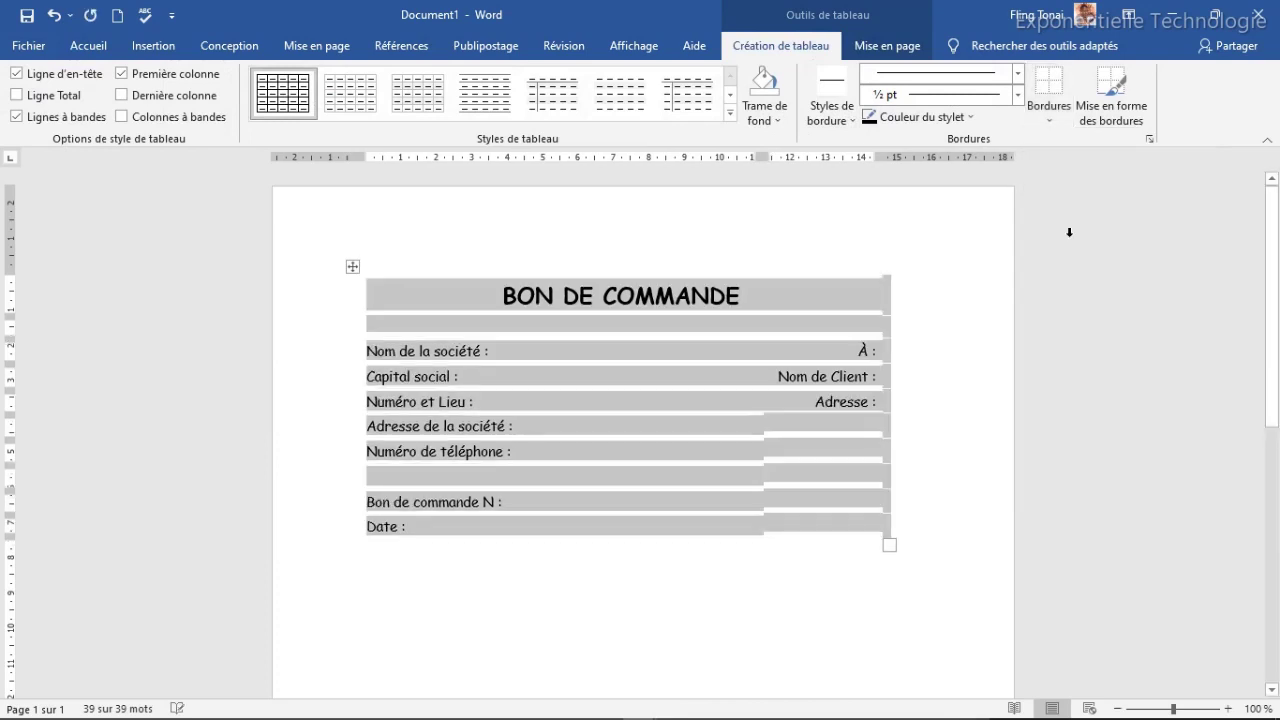
{"action": "left_click", "coordinate": [680, 404]}
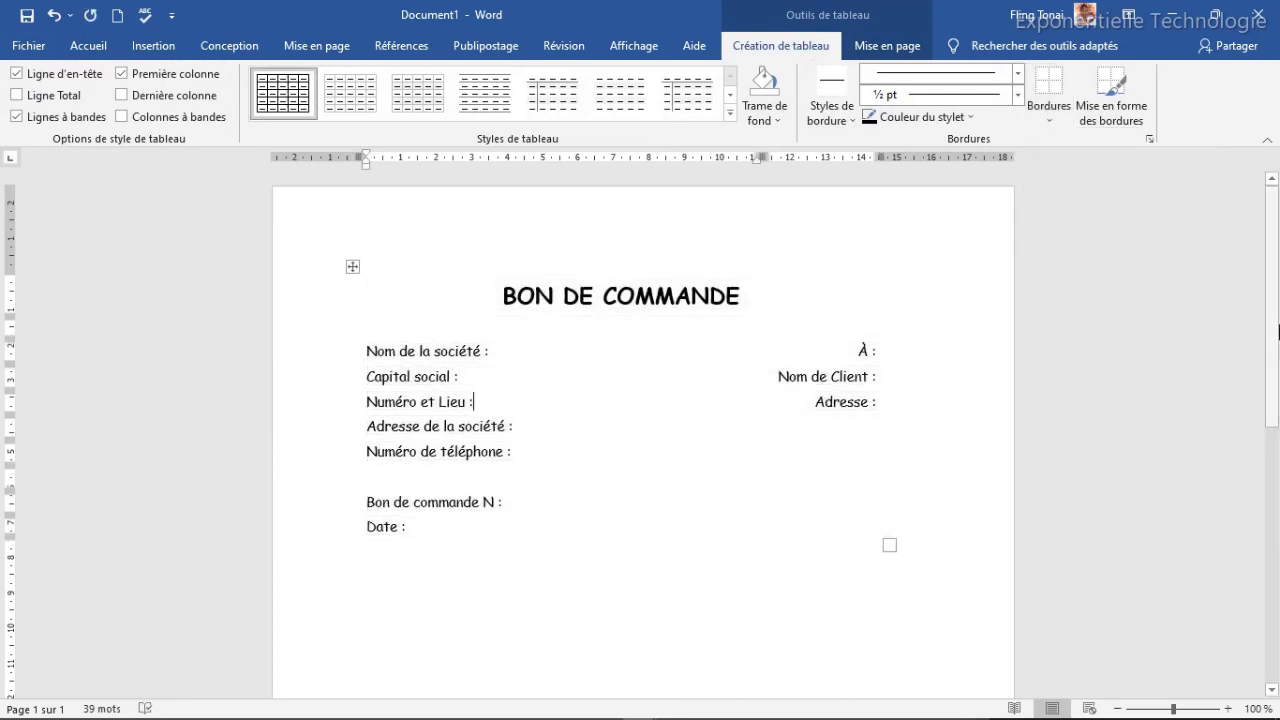
{"action": "left_click_drag", "start_coordinate": [1278, 297], "coordinate": [1278, 195]}
{"action": "scroll", "coordinate": [719, 272], "scroll_direction": "down", "scroll_amount": 3}
{"action": "left_click", "coordinate": [719, 272]}
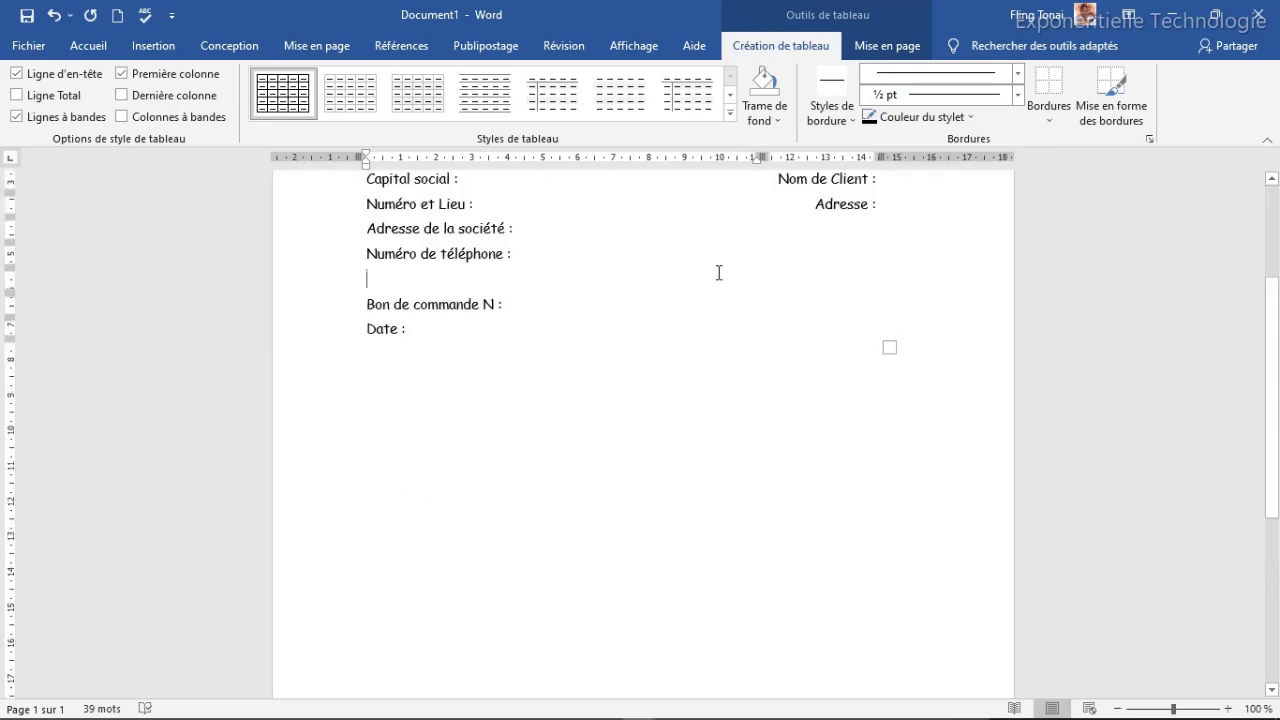
Insert an empty 5-column, 12-row table on a new line after Date.
{"action": "left_click", "coordinate": [469, 401]}
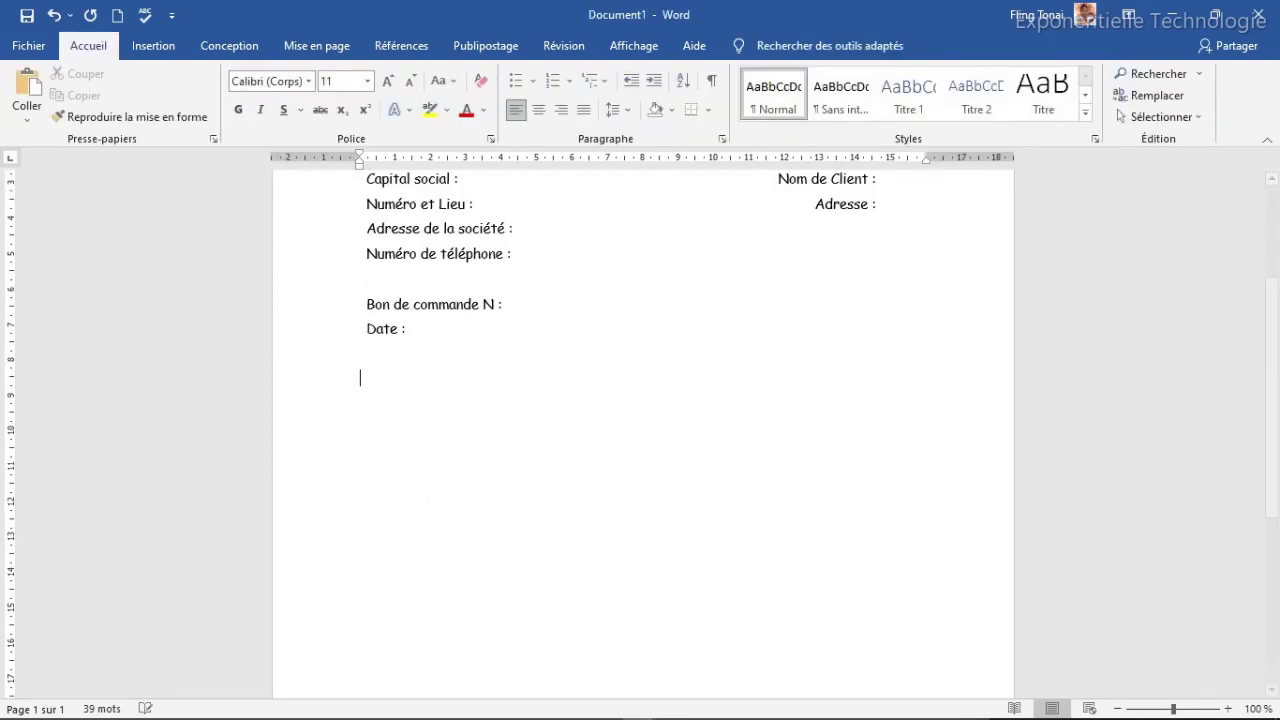
{"action": "key", "text": "Return"}
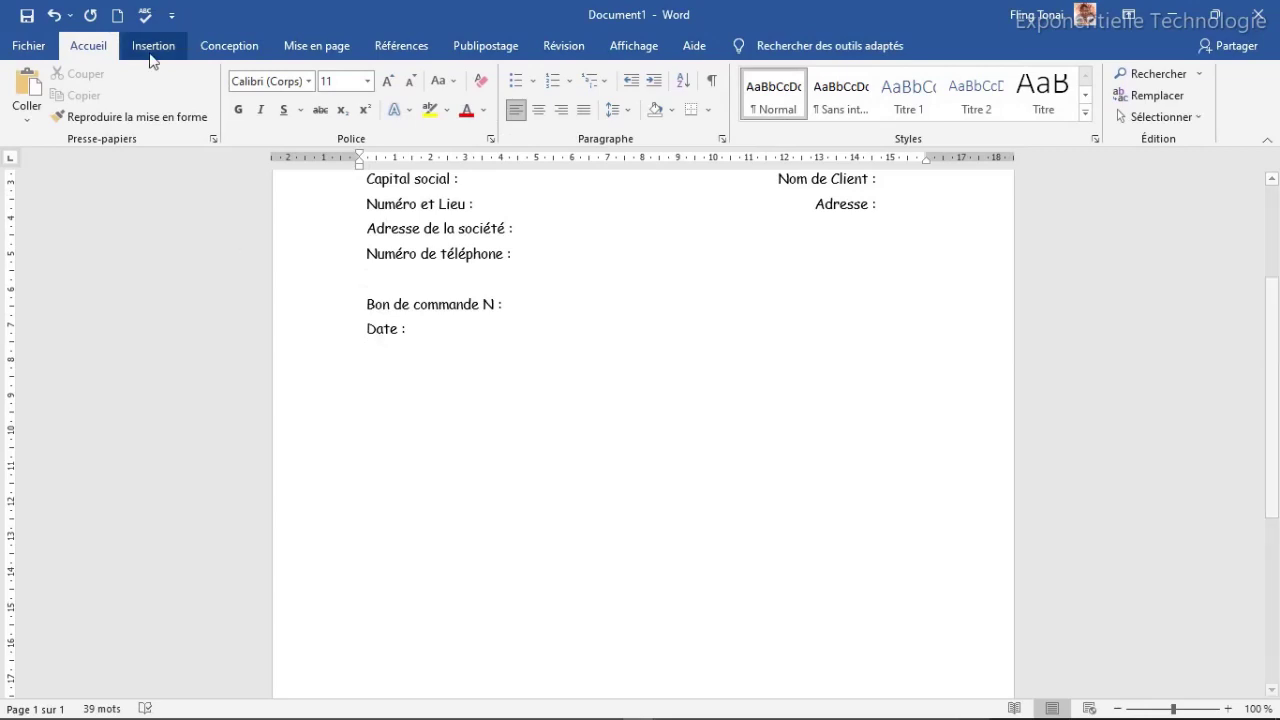
{"action": "left_click", "coordinate": [163, 48]}
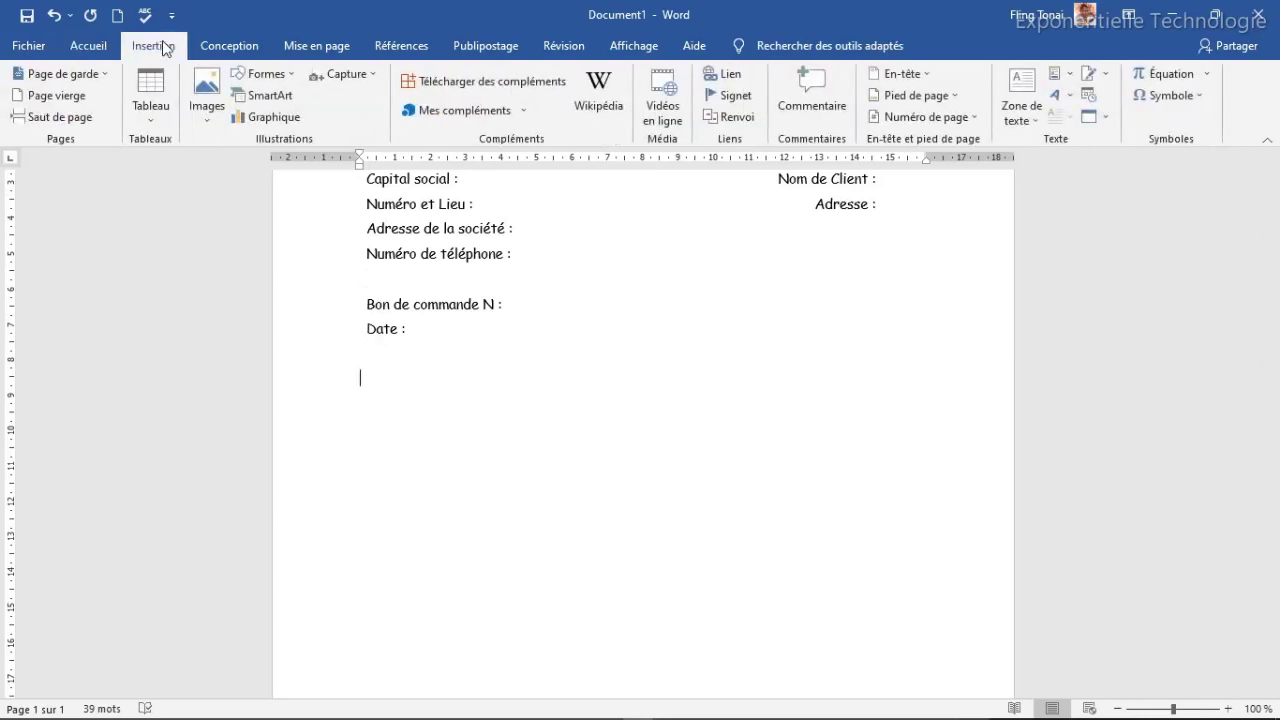
{"action": "left_click", "coordinate": [148, 120]}
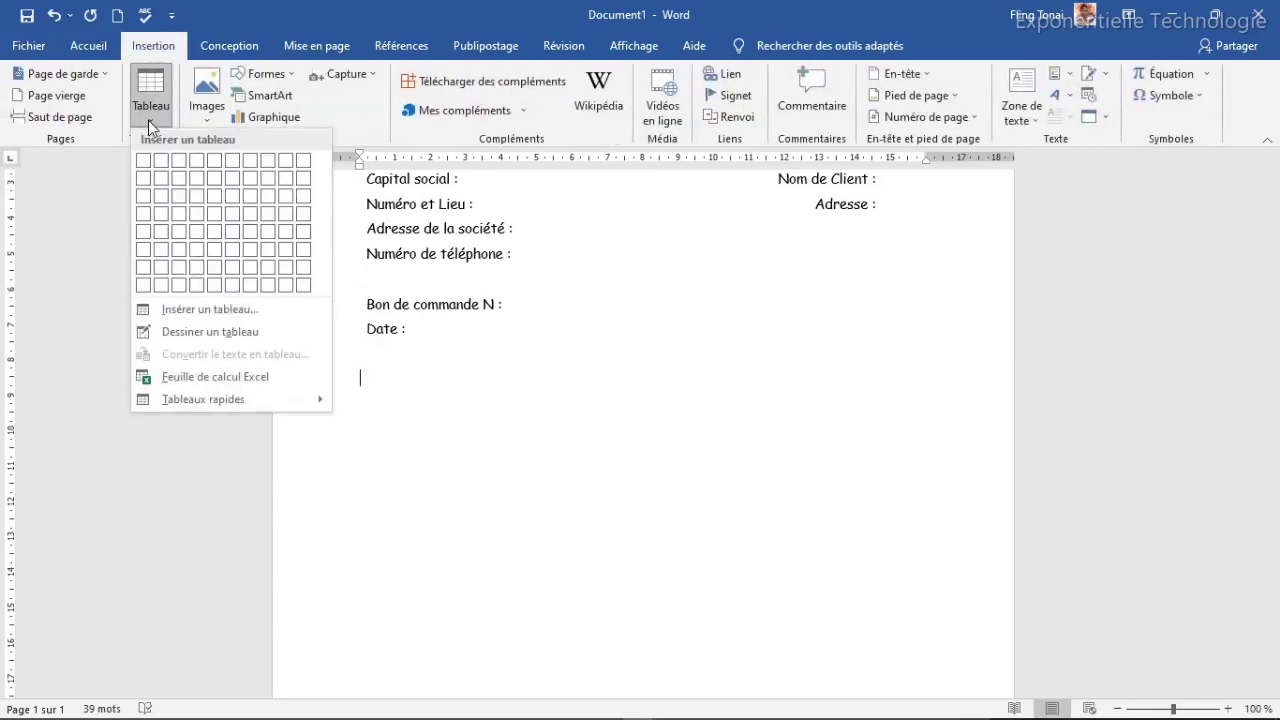
{"action": "left_click", "coordinate": [200, 312]}
{"action": "type", "text": "12"}
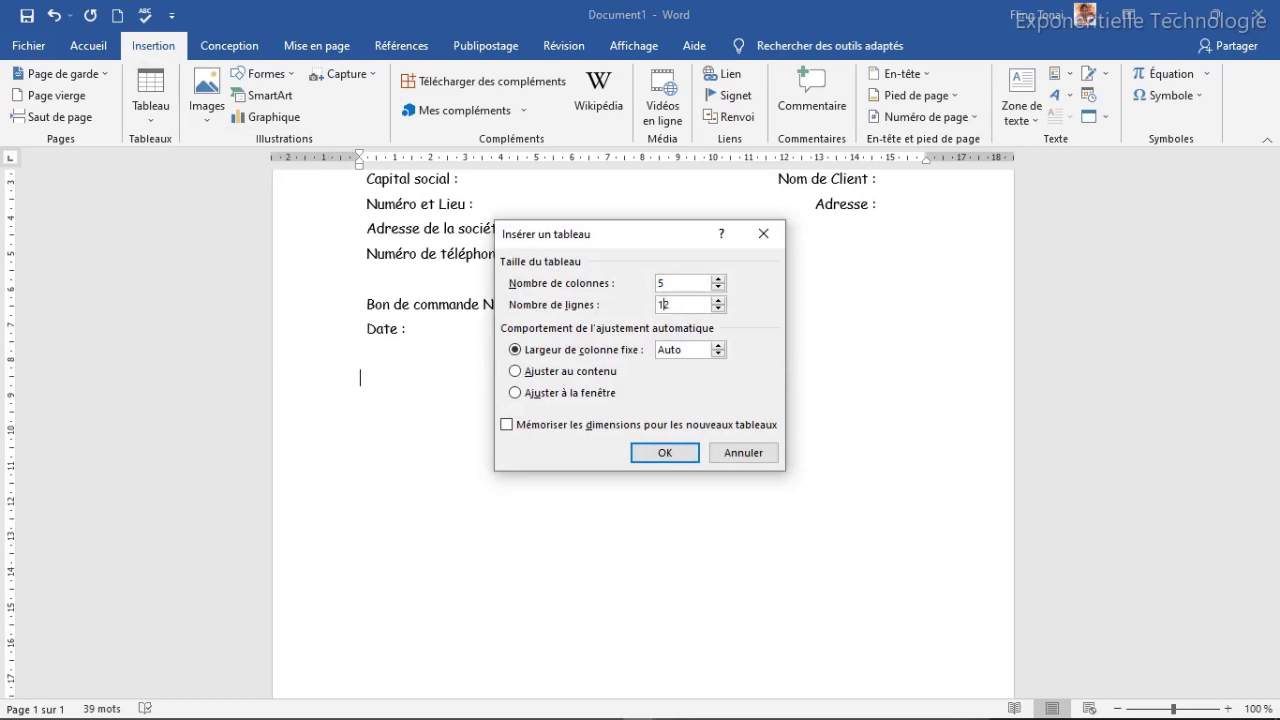
{"action": "left_click", "coordinate": [668, 453]}
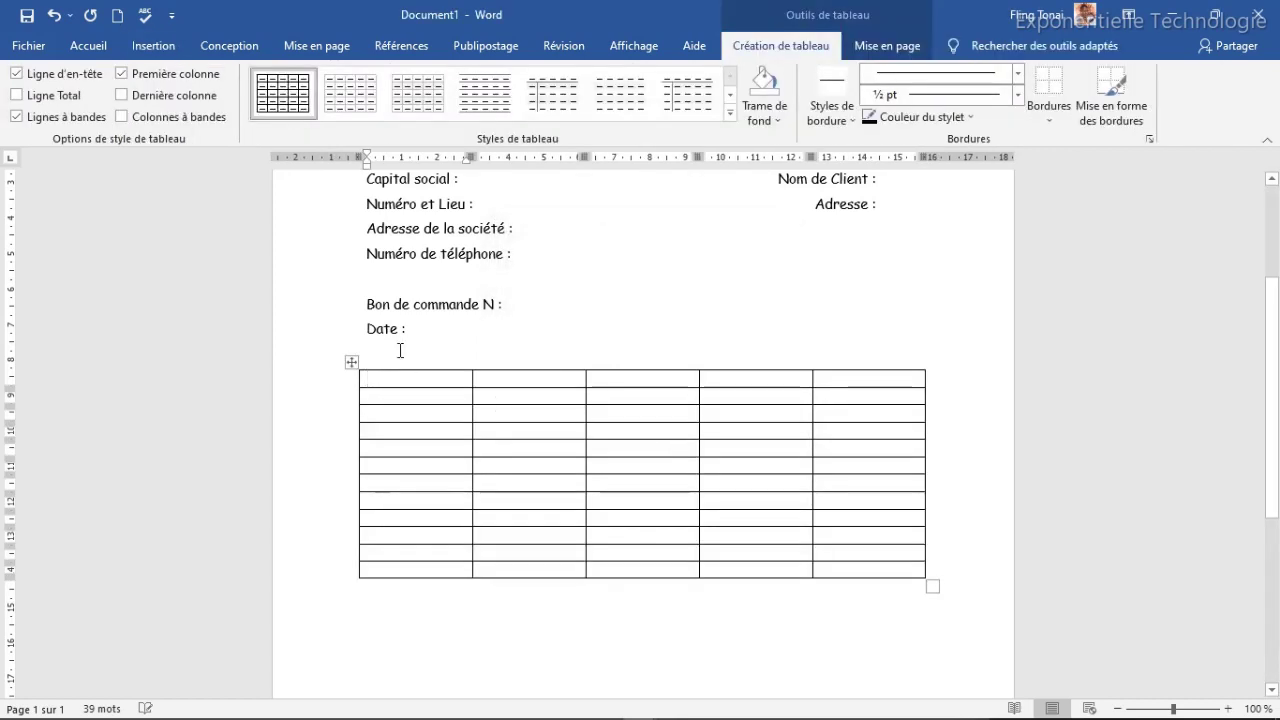
Move the new table down so it sits below the Date line.
{"action": "left_click_drag", "start_coordinate": [356, 360], "coordinate": [351, 398]}
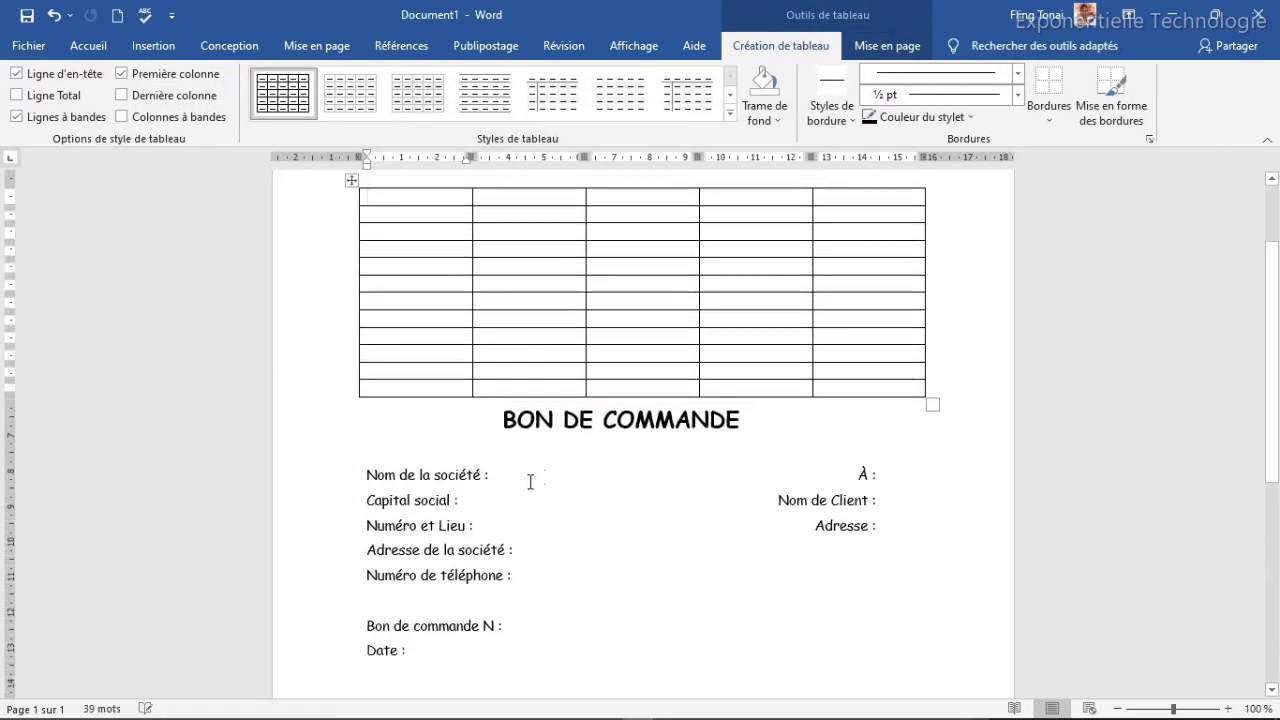
{"action": "left_click_drag", "start_coordinate": [351, 180], "coordinate": [344, 491]}
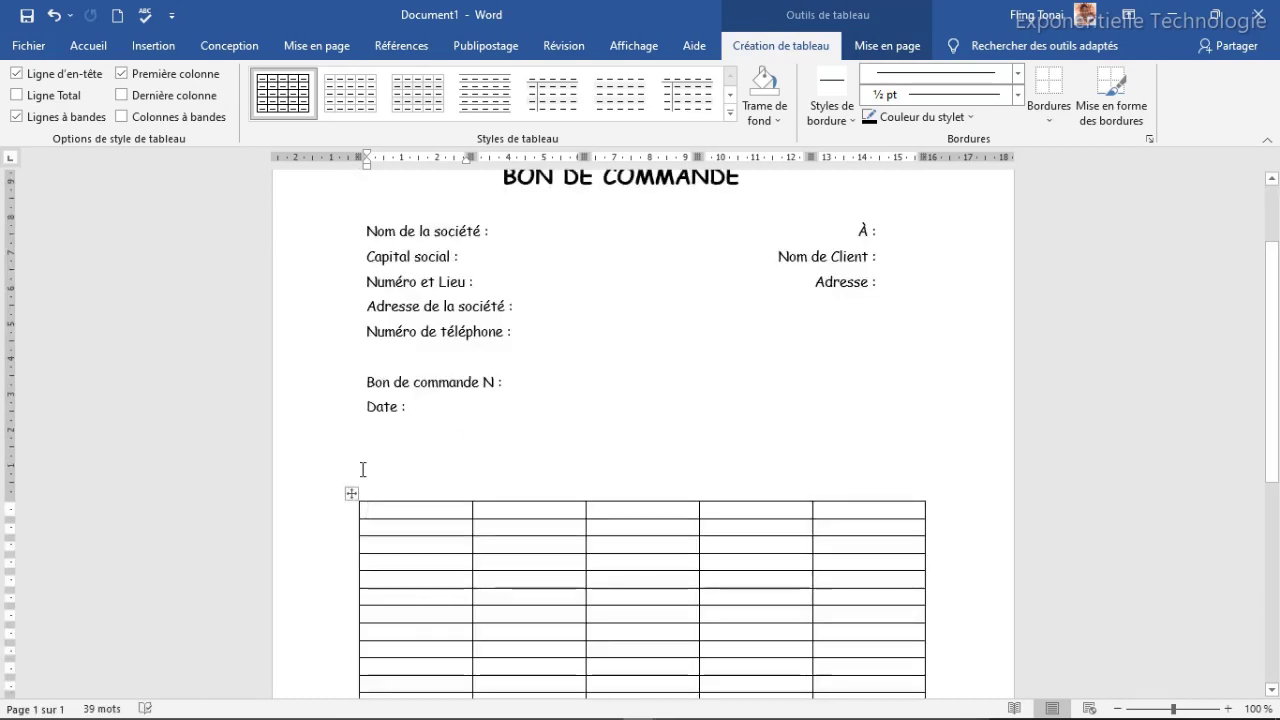
{"action": "left_click", "coordinate": [350, 493]}
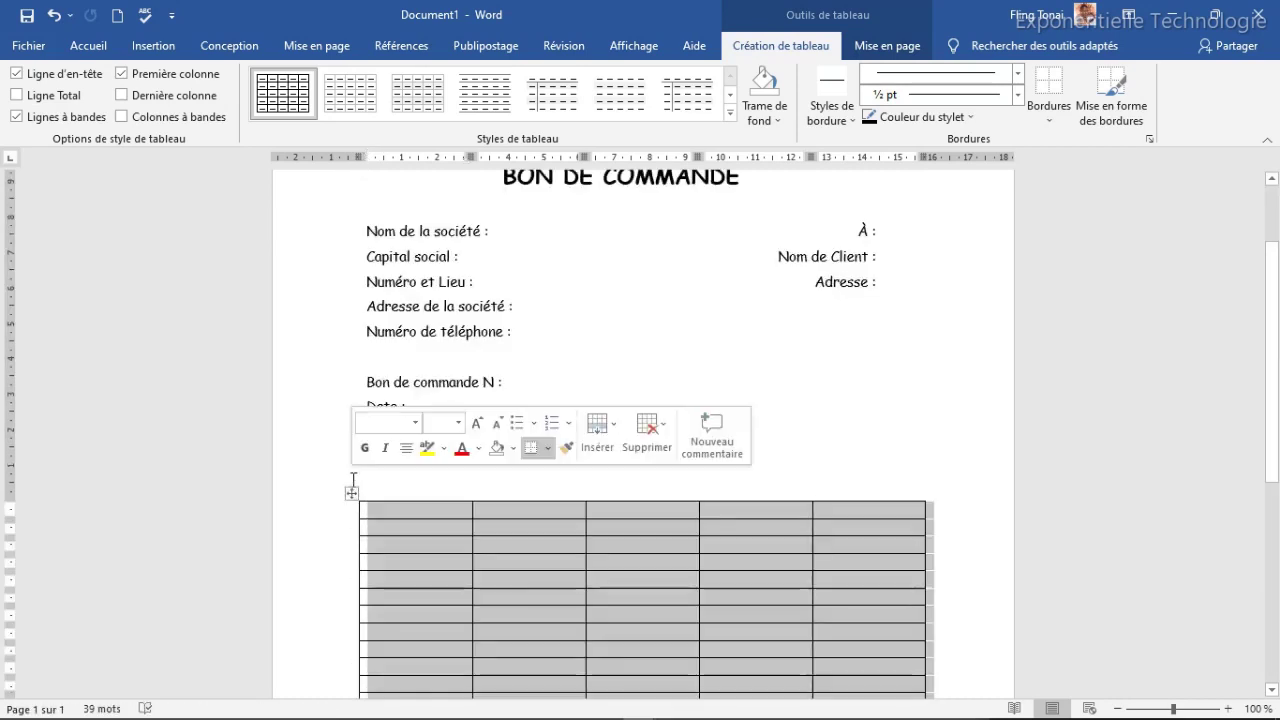
Enlarge the item table so it is wider and taller.
{"action": "left_click_drag", "start_coordinate": [1270, 370], "coordinate": [1266, 570]}
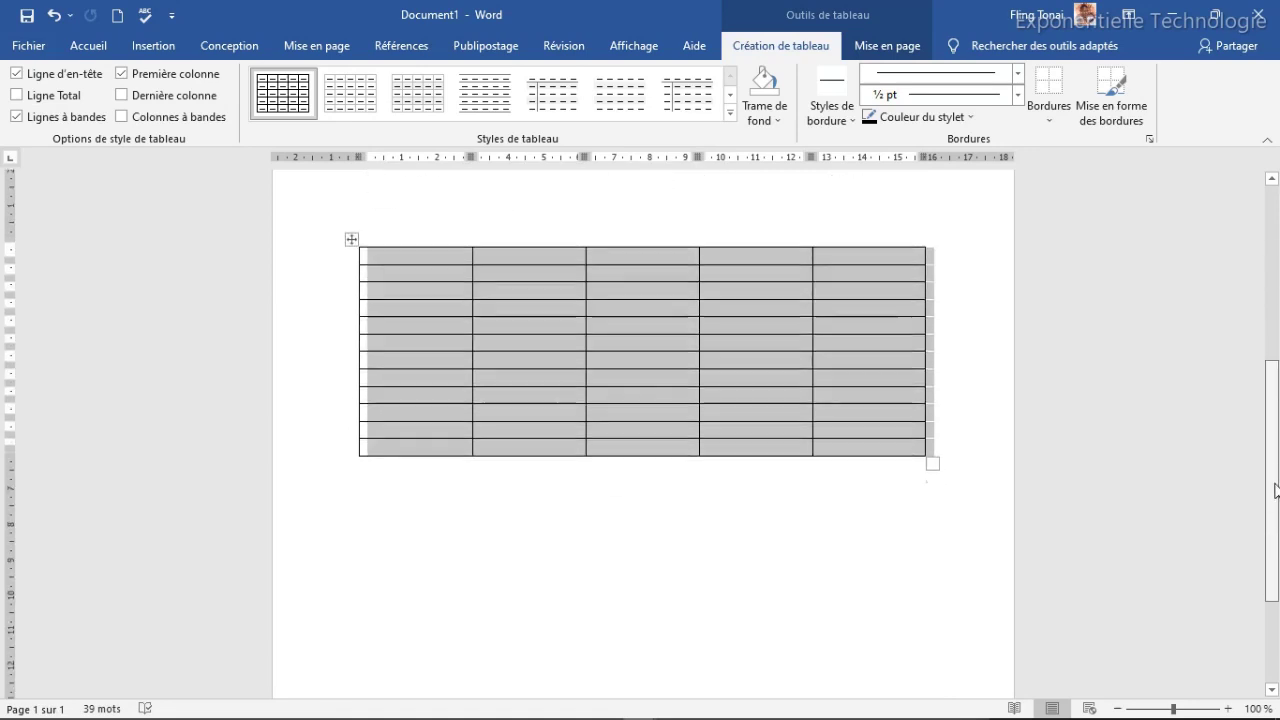
{"action": "left_click_drag", "start_coordinate": [929, 290], "coordinate": [957, 431]}
{"action": "scroll", "coordinate": [980, 423], "scroll_direction": "up", "scroll_amount": 2}
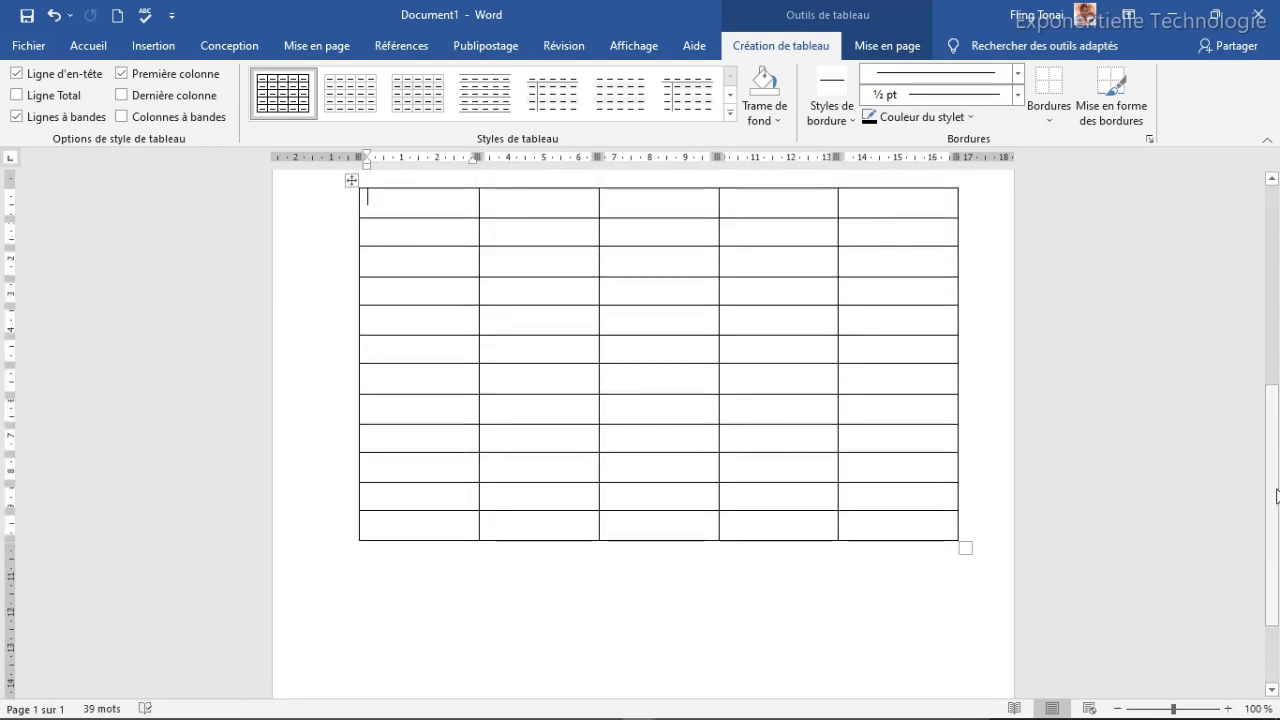
{"action": "left_click_drag", "start_coordinate": [1276, 495], "coordinate": [1276, 428]}
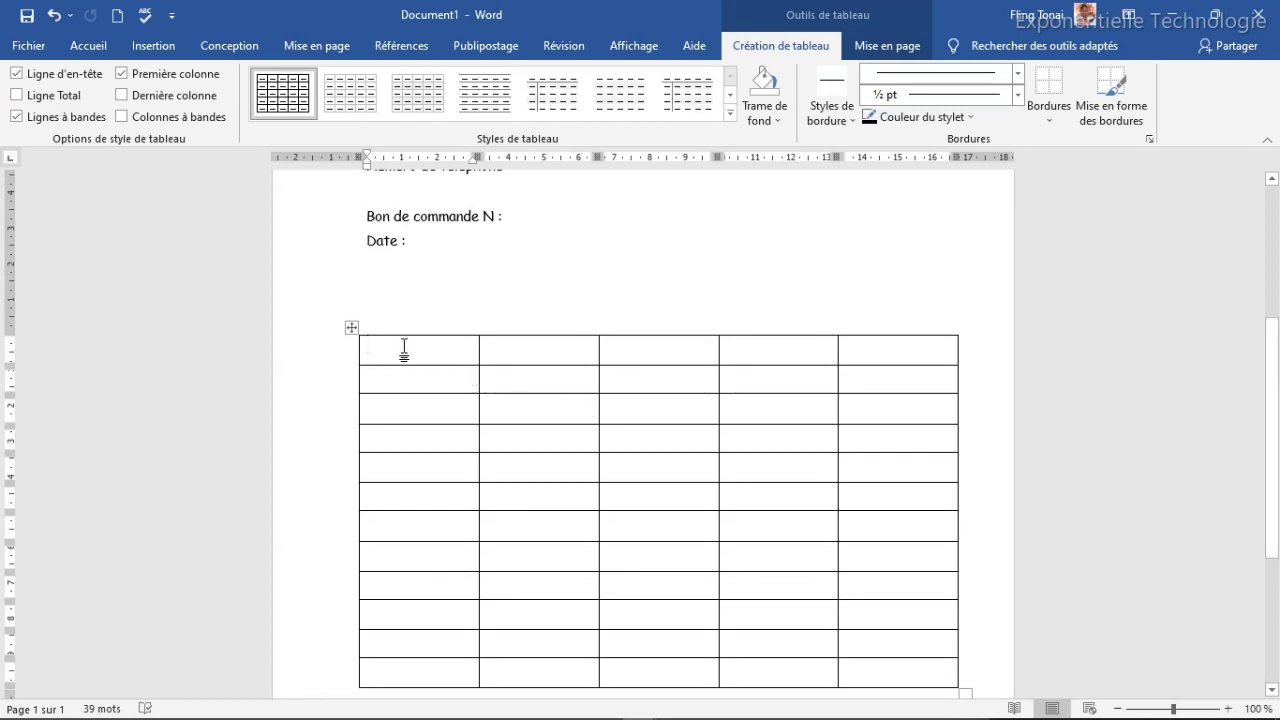
Paste the item list: Réf Article to Montant headers, plus Ordinateur, Imprimante, Souris laser rows.
{"action": "key", "text": "ctrl+v"}
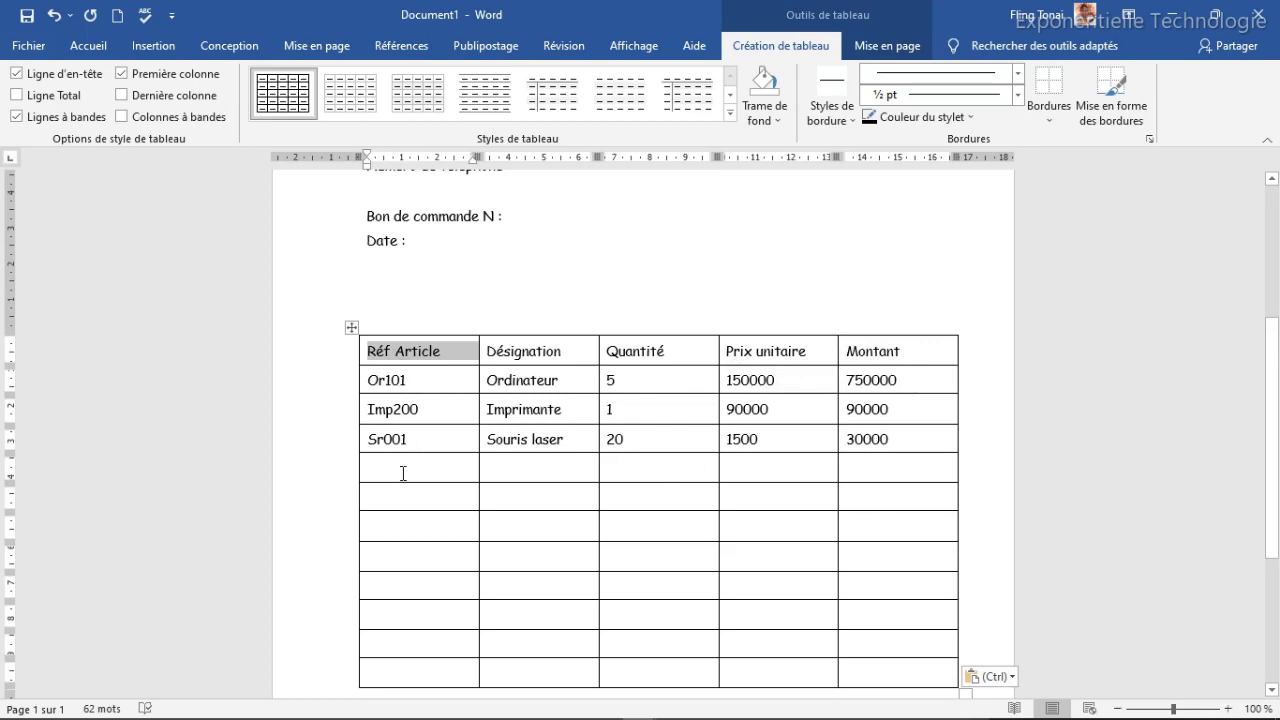
{"action": "scroll", "coordinate": [772, 482], "scroll_direction": "down", "scroll_amount": 3}
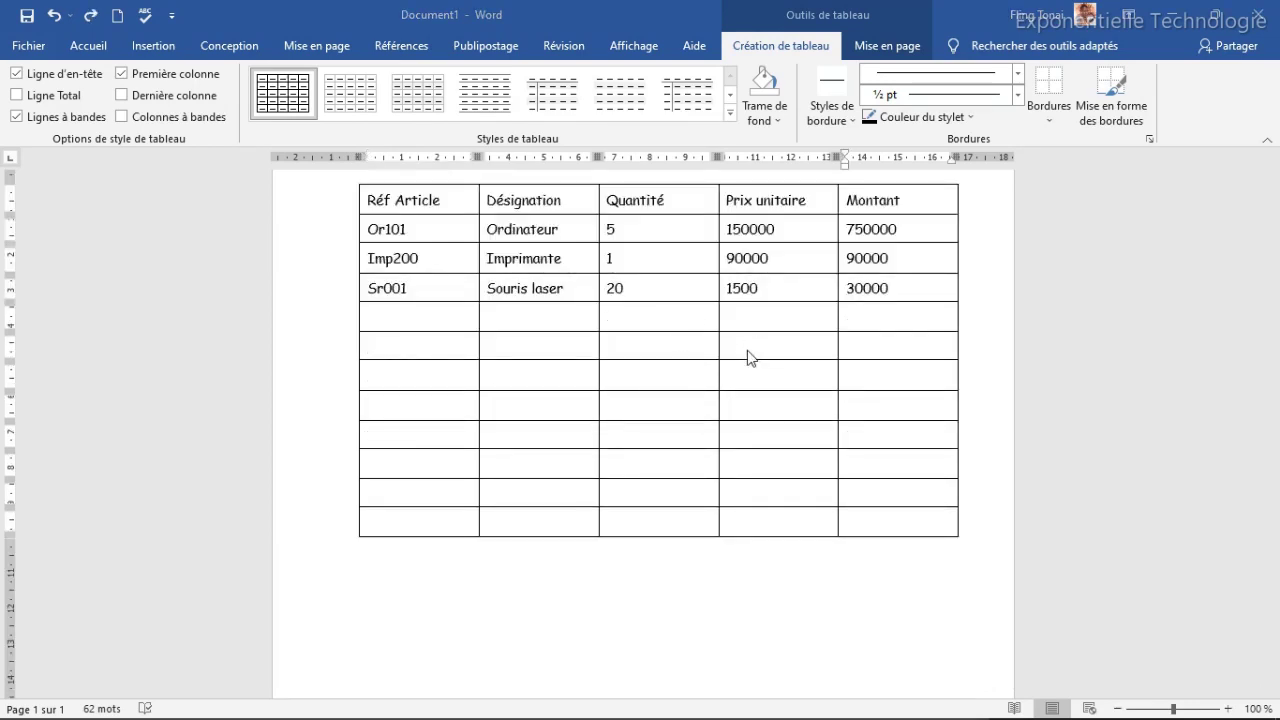
{"action": "left_click", "coordinate": [646, 400]}
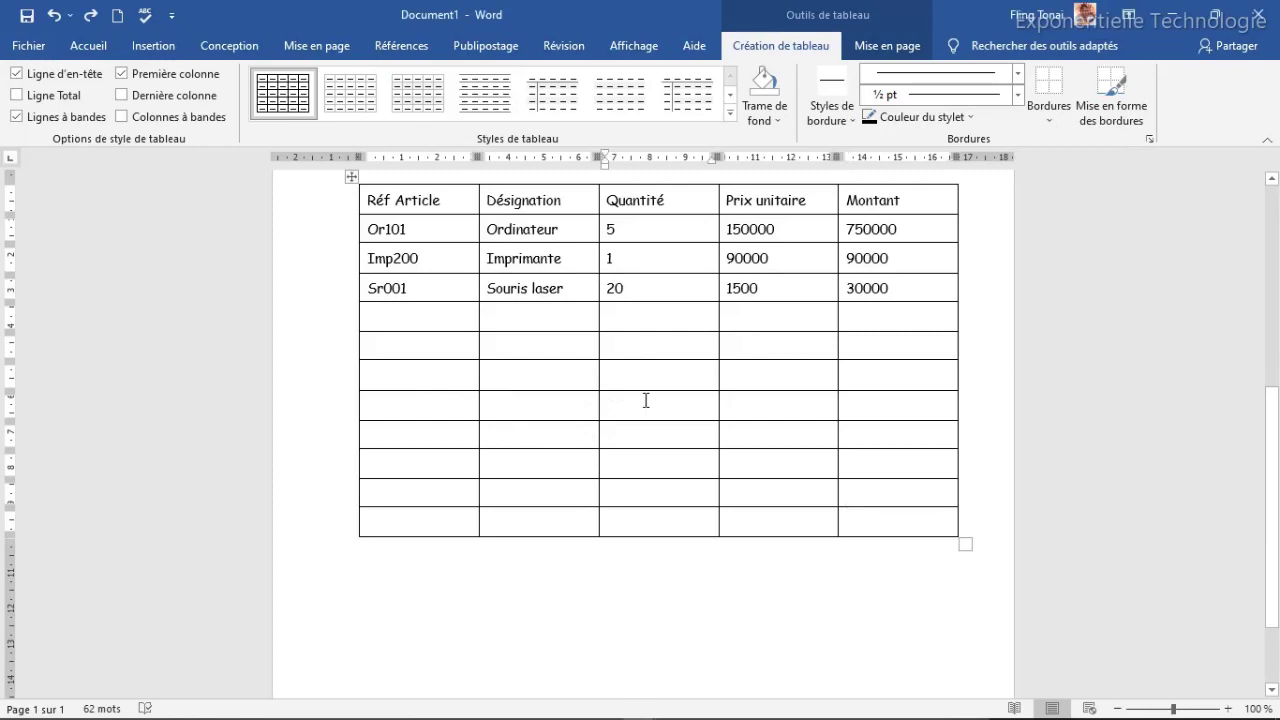
Paste totals Total HT 870000, Remise 0.00, TVA 20% 174000, Total avec TVA 1044000.
{"action": "type", "text": "Total HT\t870000 Remise\t\t0.00 \tNet à payer\t870000 TVA\t20%\t174000 \tTotal avec TVA\t1044000"}
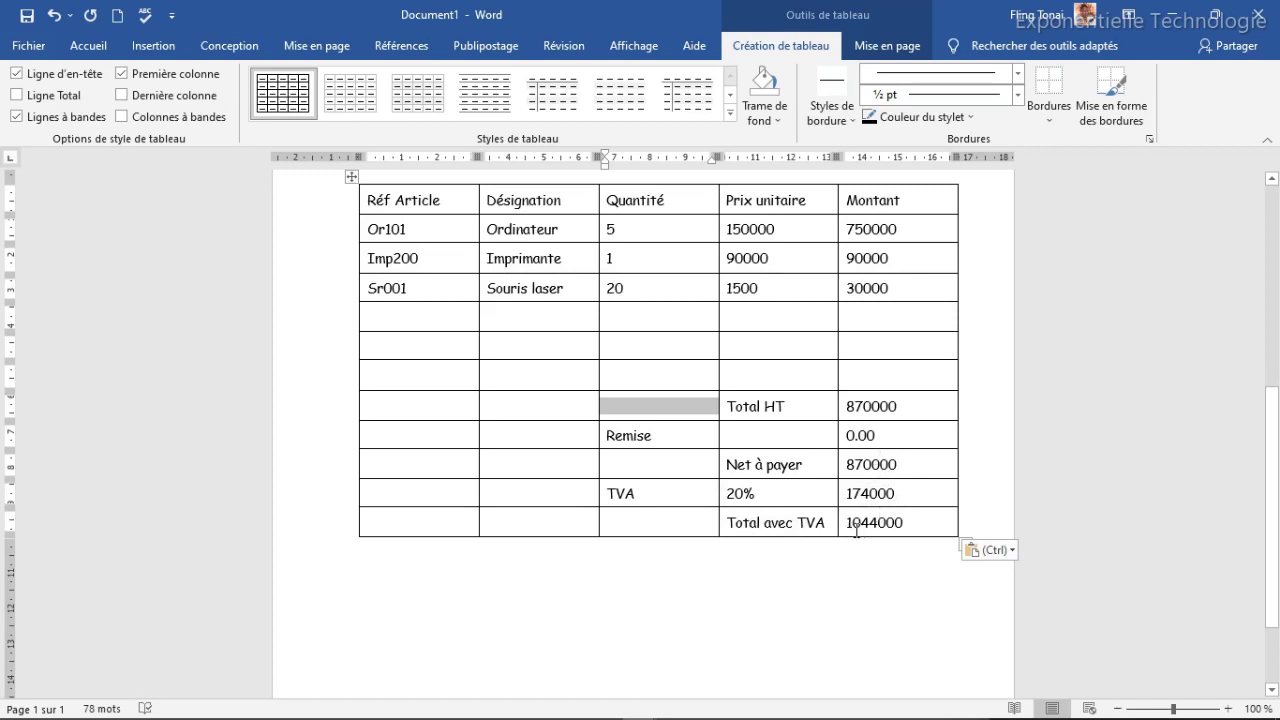
{"action": "scroll", "coordinate": [872, 517], "scroll_direction": "up", "scroll_amount": 1}
Remove the borders from the blank cells in the first two columns beside the totals.
{"action": "left_click", "coordinate": [711, 456]}
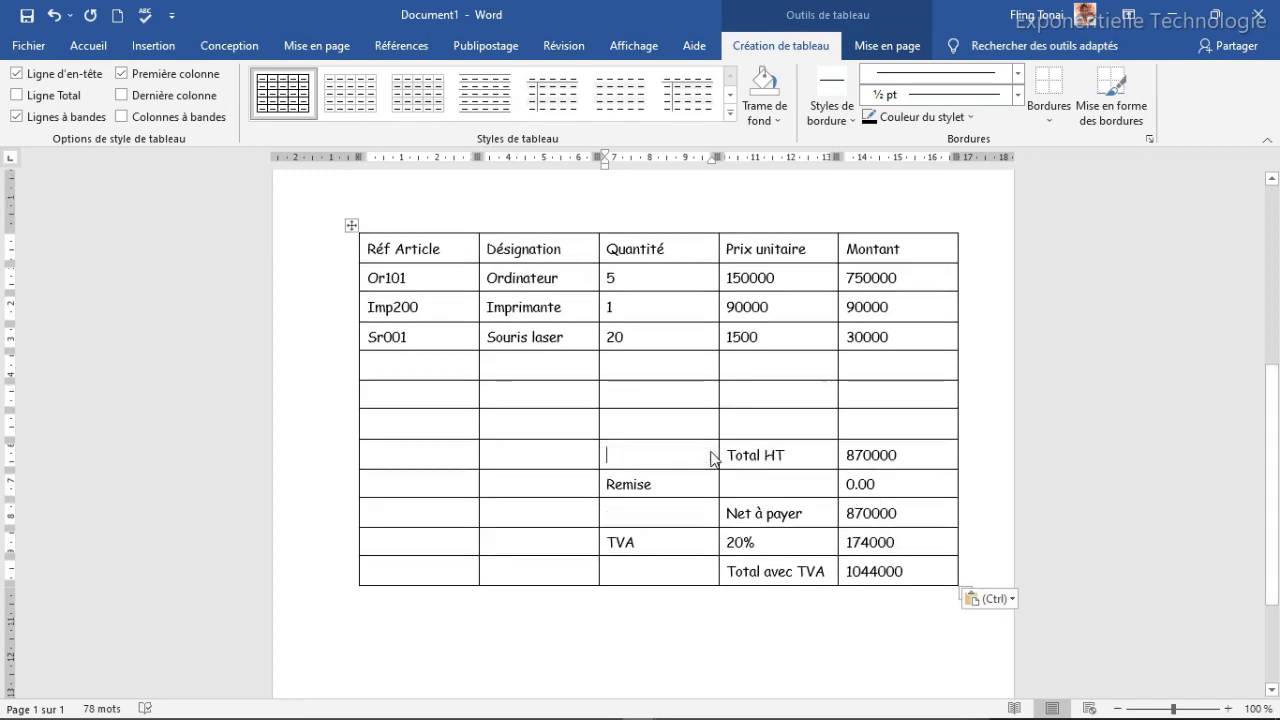
{"action": "left_click", "coordinate": [88, 45]}
{"action": "left_click", "coordinate": [449, 252]}
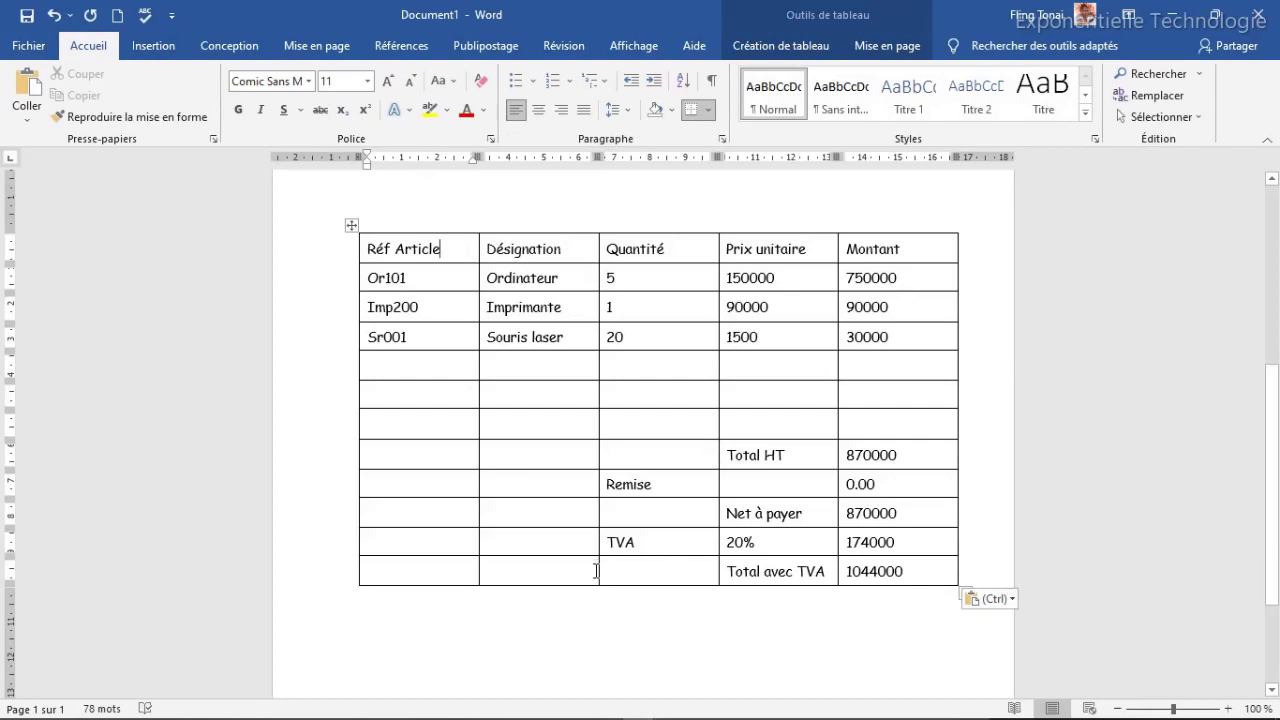
{"action": "left_click_drag", "start_coordinate": [596, 571], "coordinate": [410, 470]}
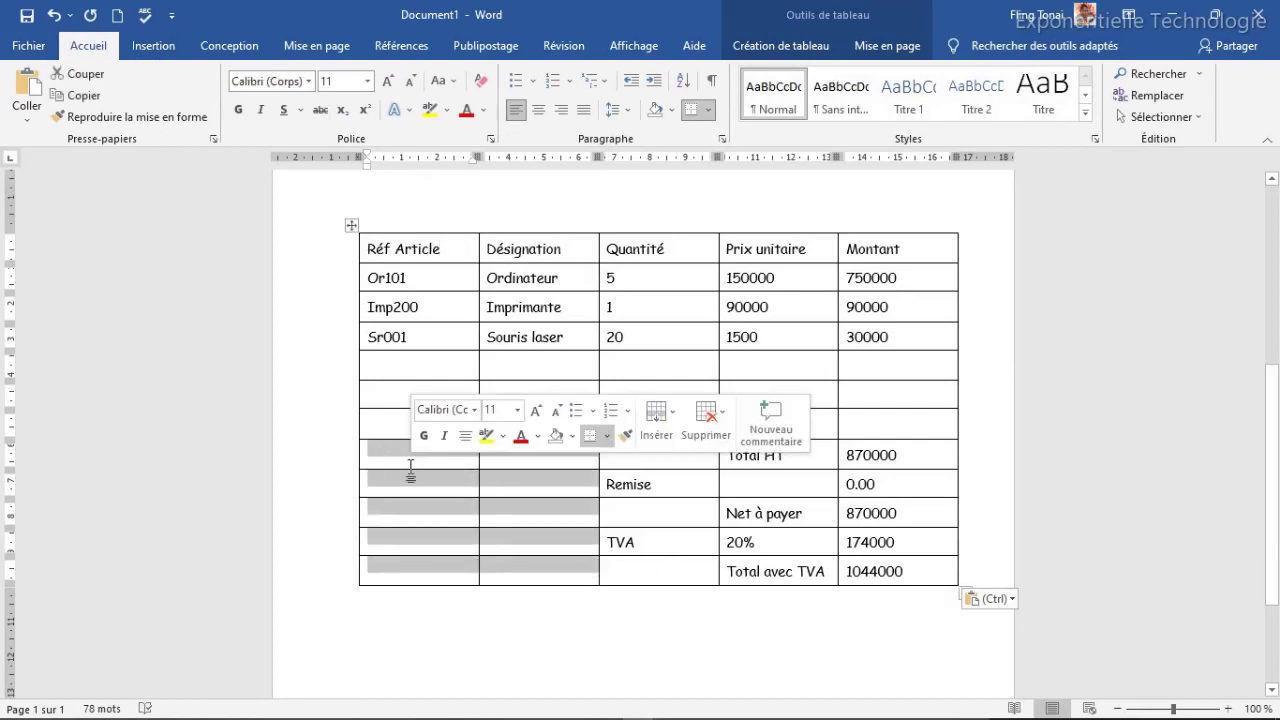
{"action": "left_click", "coordinate": [797, 50]}
{"action": "left_click", "coordinate": [1048, 118]}
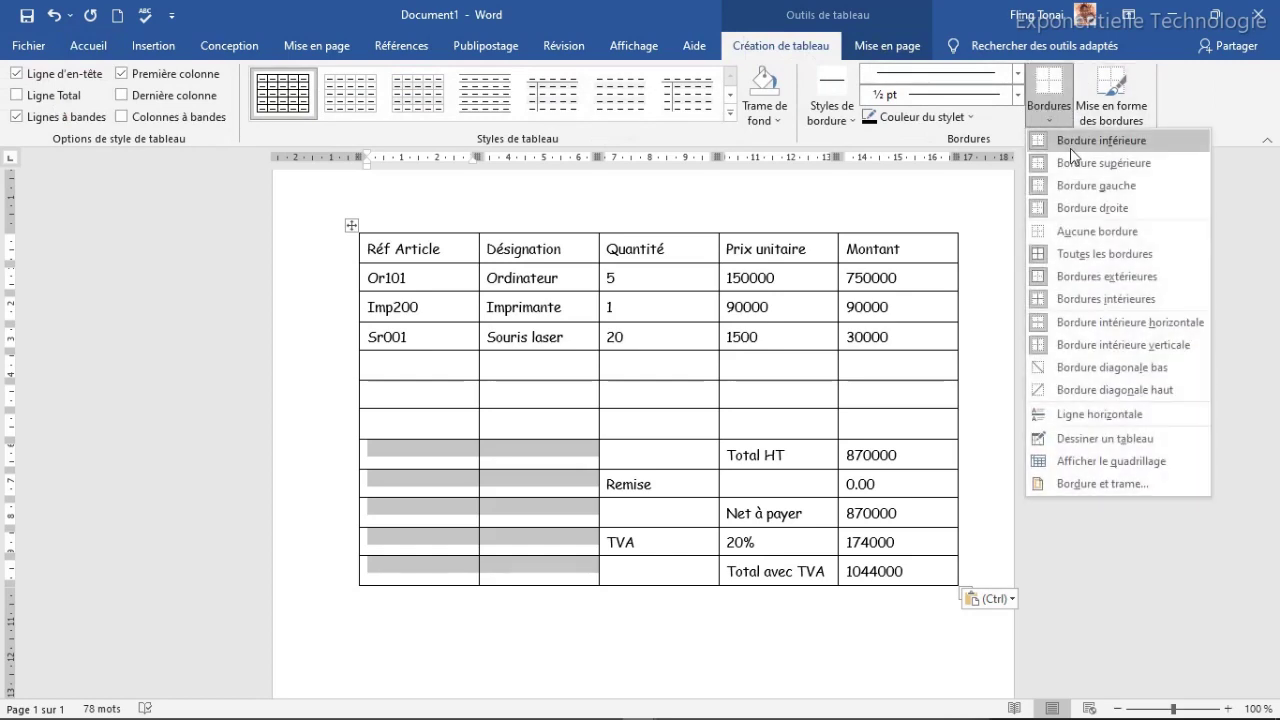
{"action": "left_click", "coordinate": [1097, 231]}
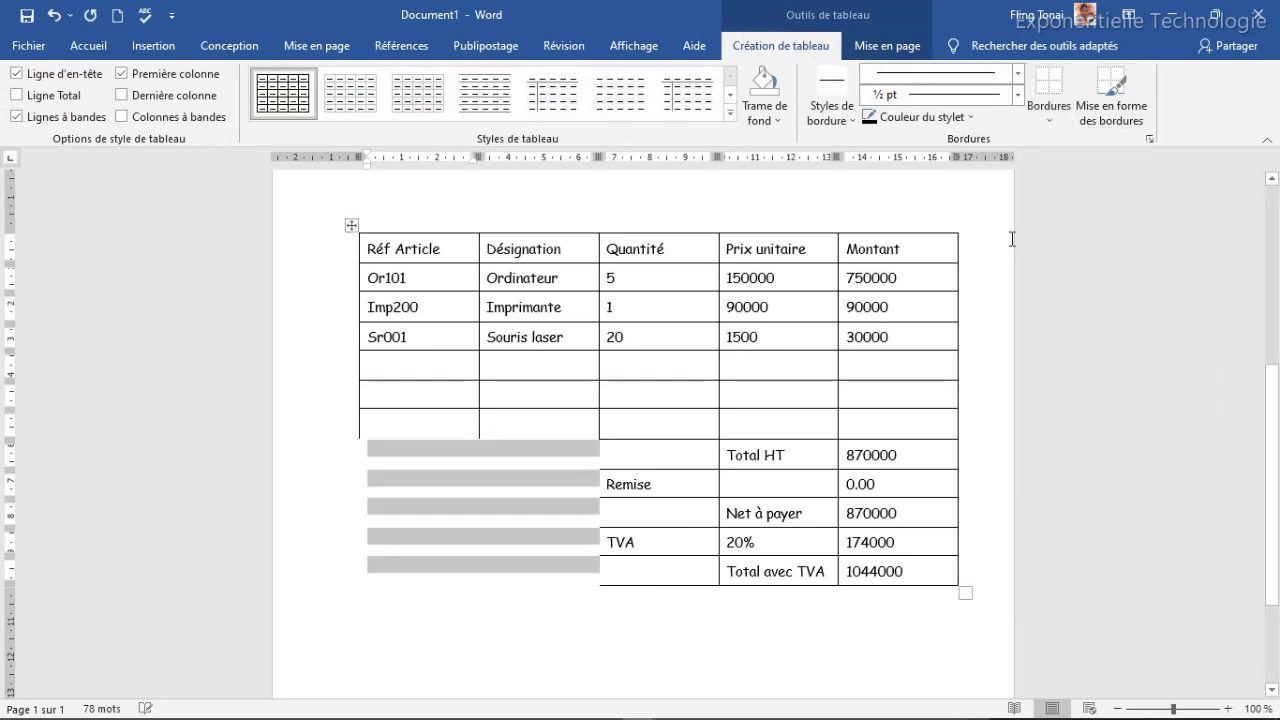
Add a bottom border under the first two cells of the last item row.
{"action": "left_click", "coordinate": [513, 453]}
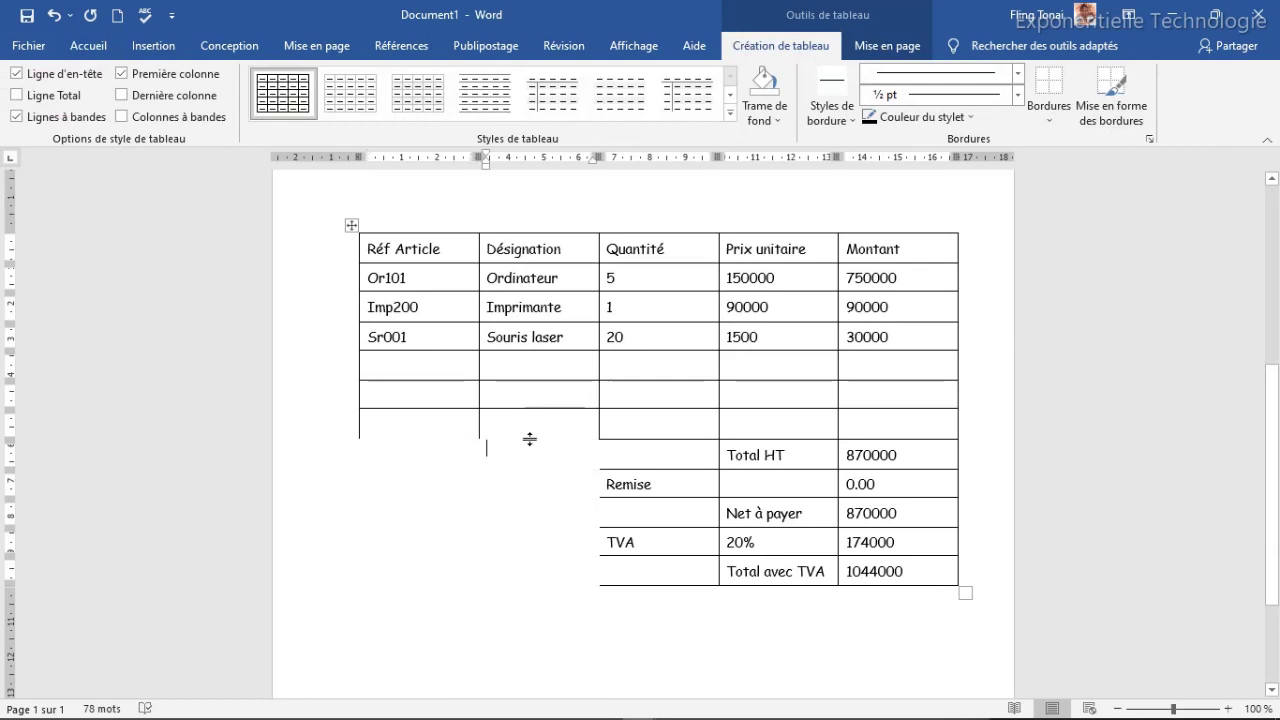
{"action": "left_click_drag", "start_coordinate": [546, 428], "coordinate": [401, 425]}
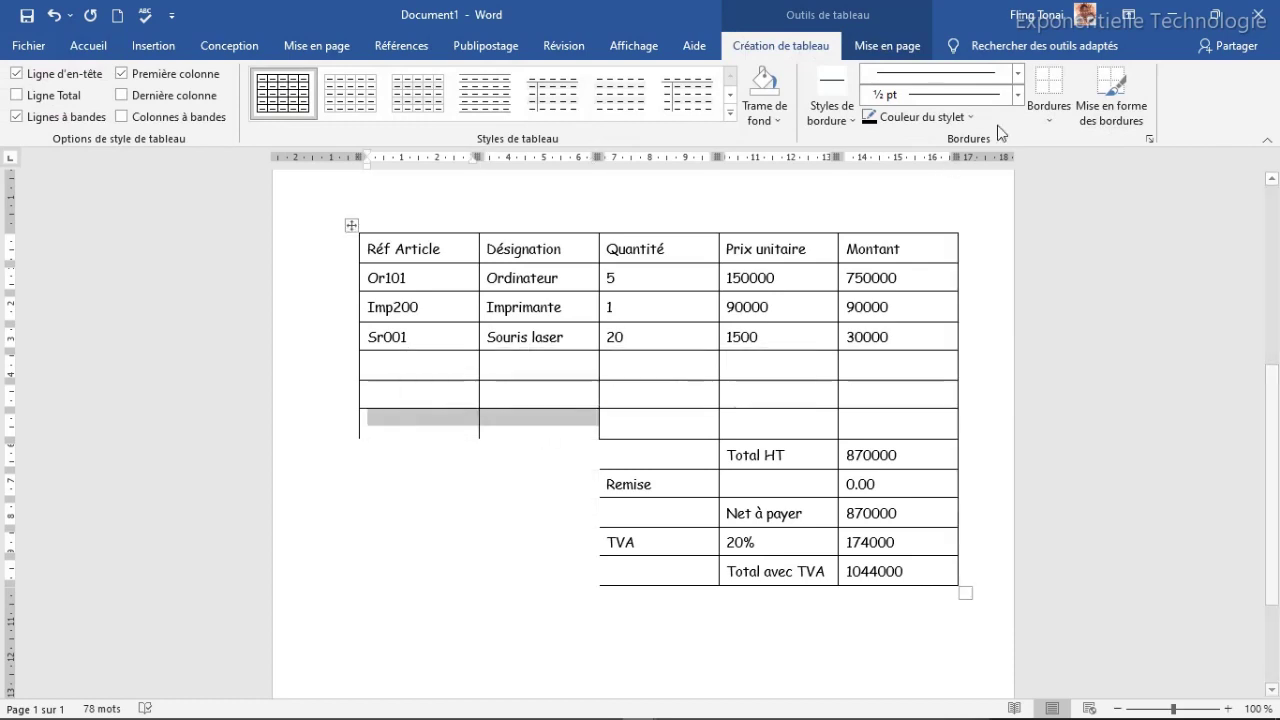
{"action": "left_click", "coordinate": [1048, 122]}
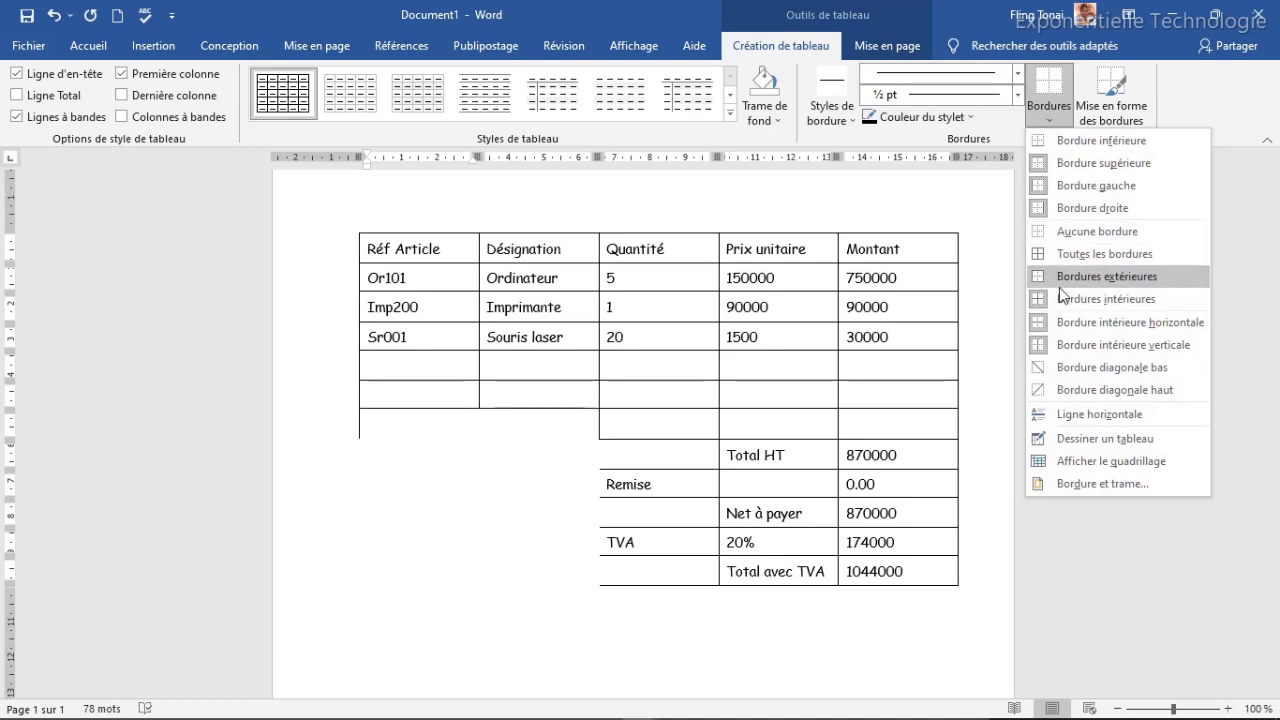
{"action": "left_click", "coordinate": [1055, 143]}
Add left borders to the Remise and TVA cells.
{"action": "left_click", "coordinate": [685, 512]}
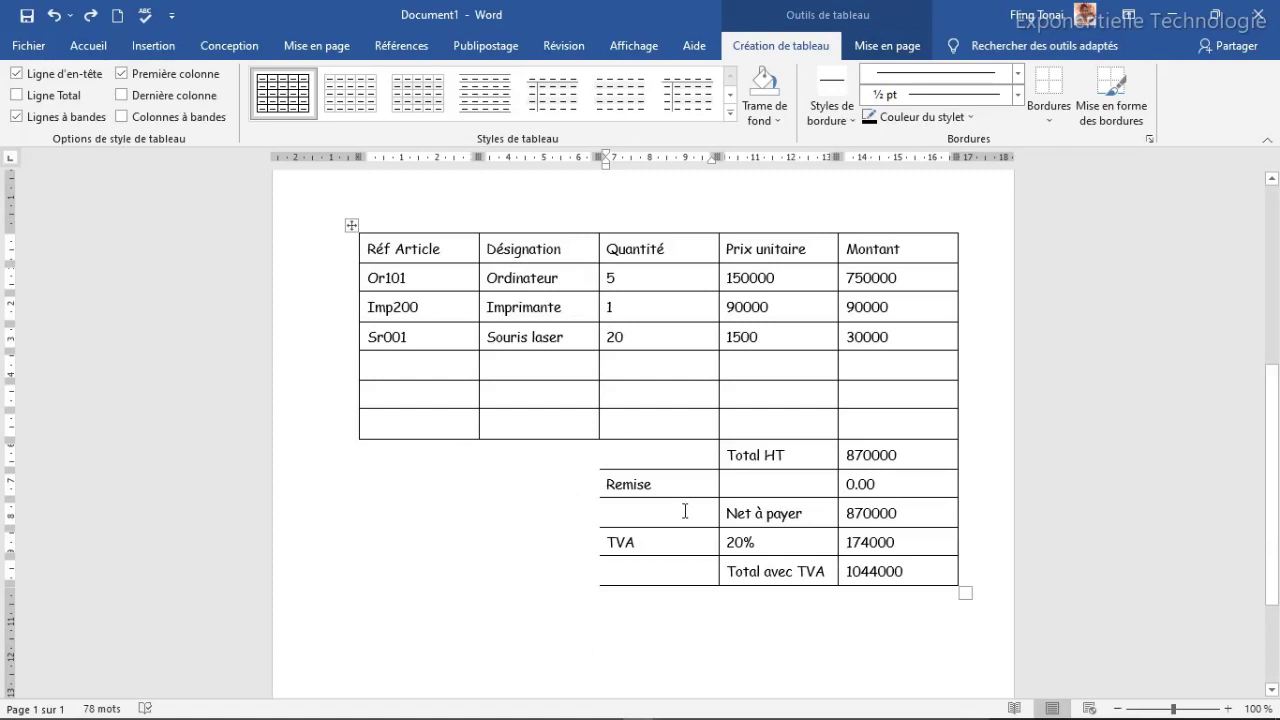
{"action": "left_click", "coordinate": [1052, 112]}
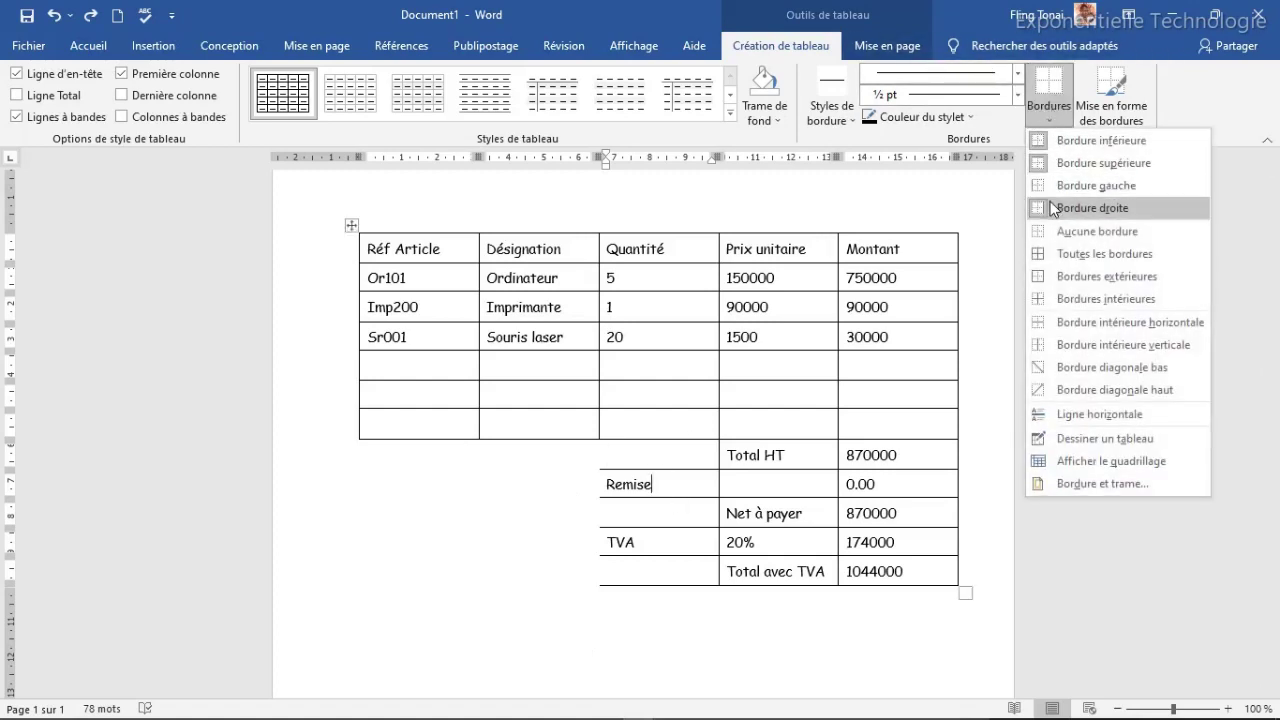
{"action": "left_click", "coordinate": [1057, 186]}
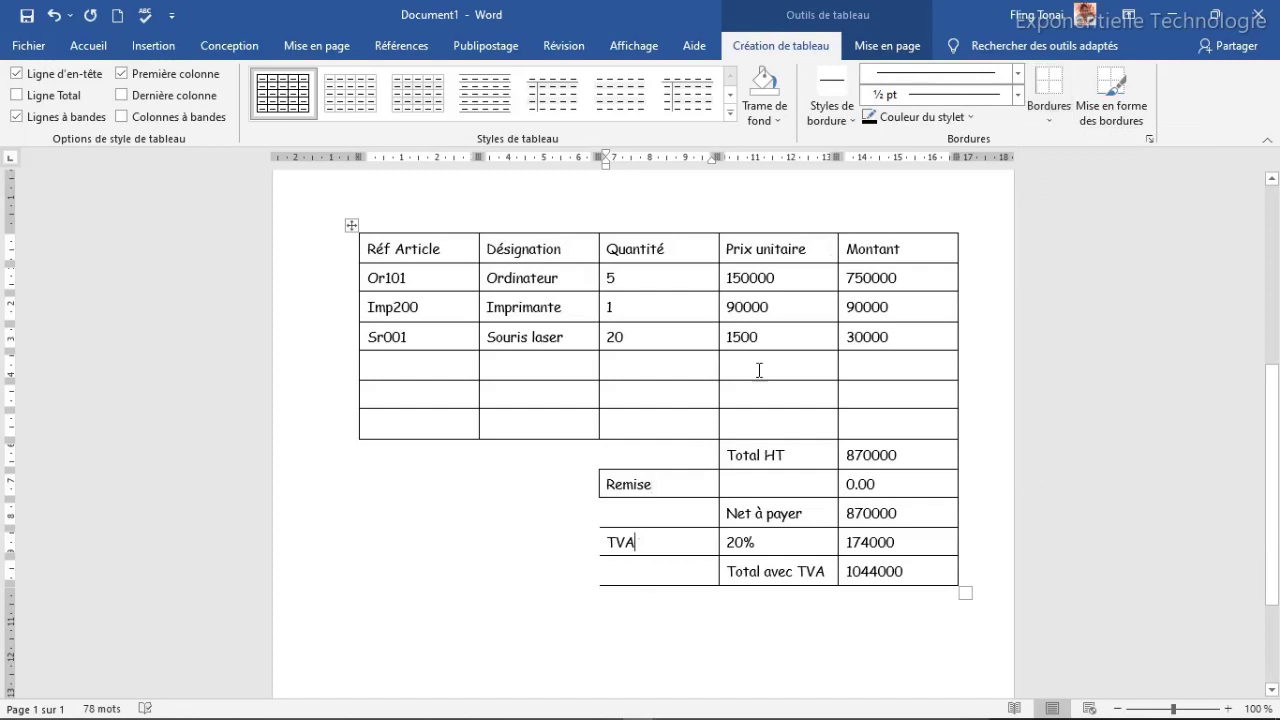
{"action": "left_click", "coordinate": [1050, 118]}
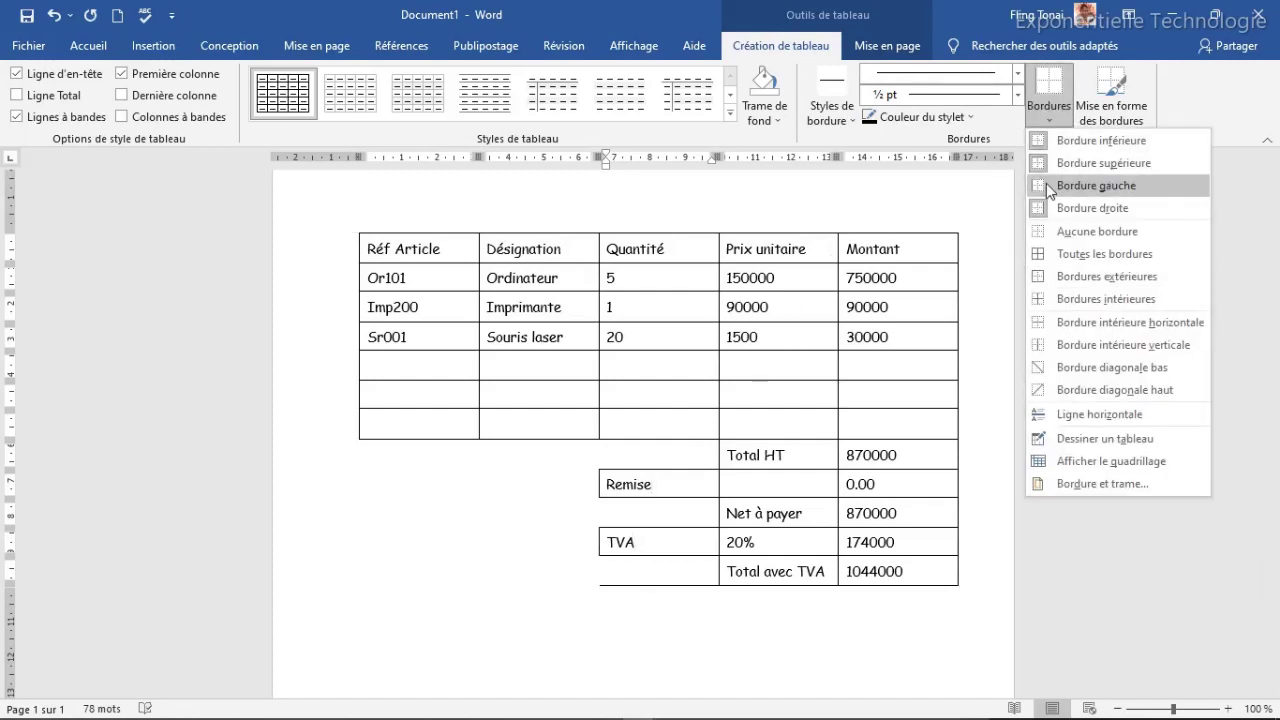
{"action": "left_click", "coordinate": [1096, 185]}
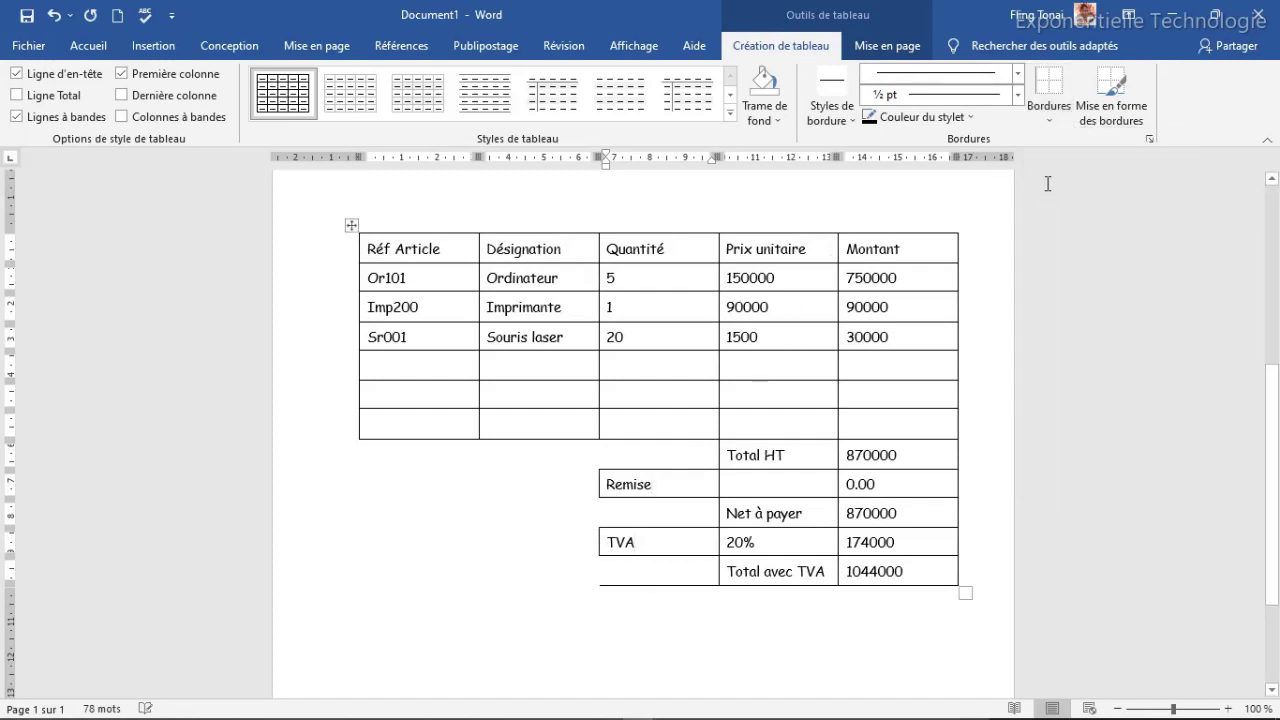
Remove the borders from the empty cell left of Total avec TVA.
{"action": "left_click", "coordinate": [662, 574]}
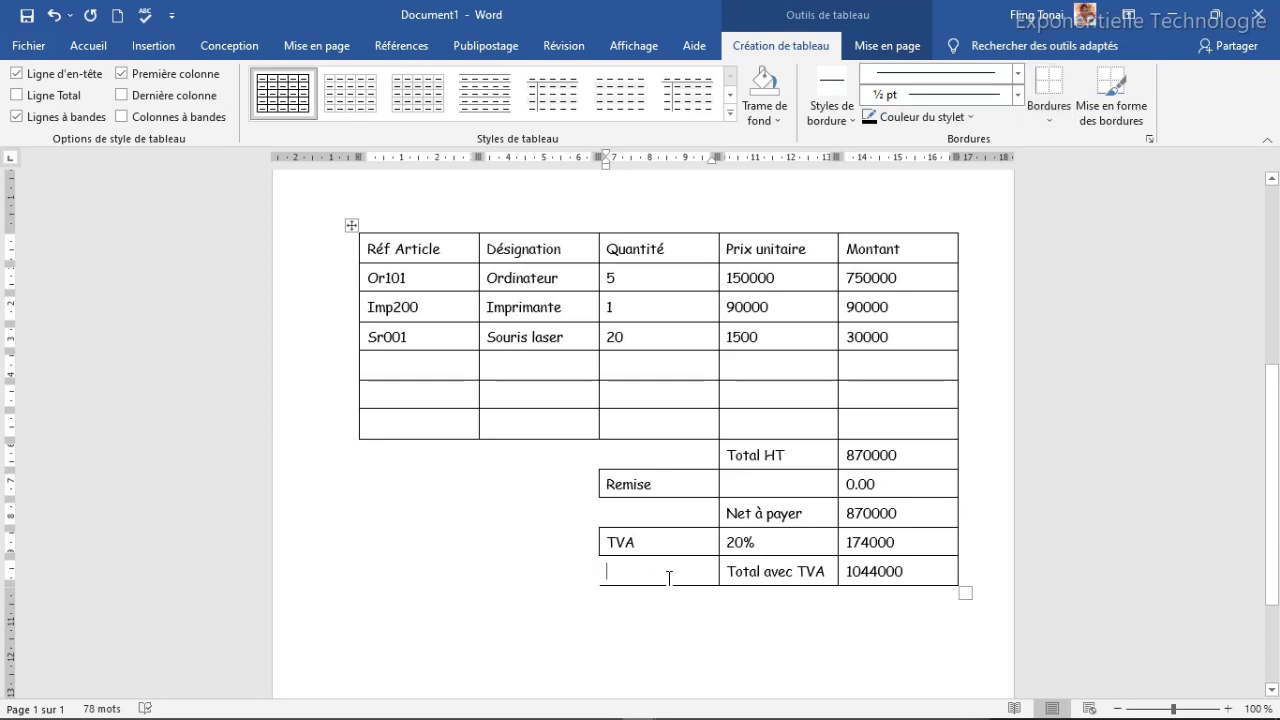
{"action": "left_click", "coordinate": [1048, 95]}
{"action": "left_click", "coordinate": [1063, 156]}
{"action": "mouse_move", "coordinate": [1274, 440]}
{"action": "left_mouse_down"}
{"action": "mouse_move", "coordinate": [1276, 268]}
{"action": "mouse_move", "coordinate": [1274, 590]}
{"action": "left_mouse_up"}
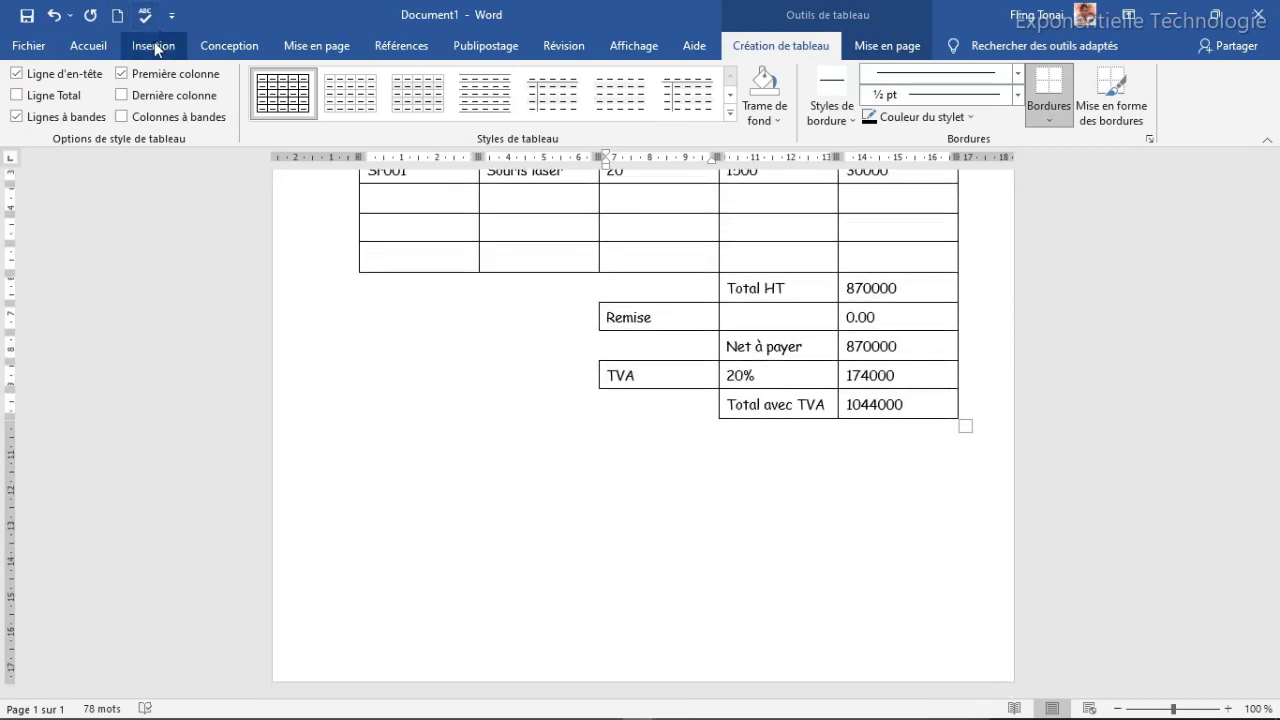
Add a three-row, one-column table below the totals for the delivery and payment conditions.
{"action": "key", "text": "Up"}
{"action": "key", "text": "Up"}
{"action": "key", "text": "Up"}
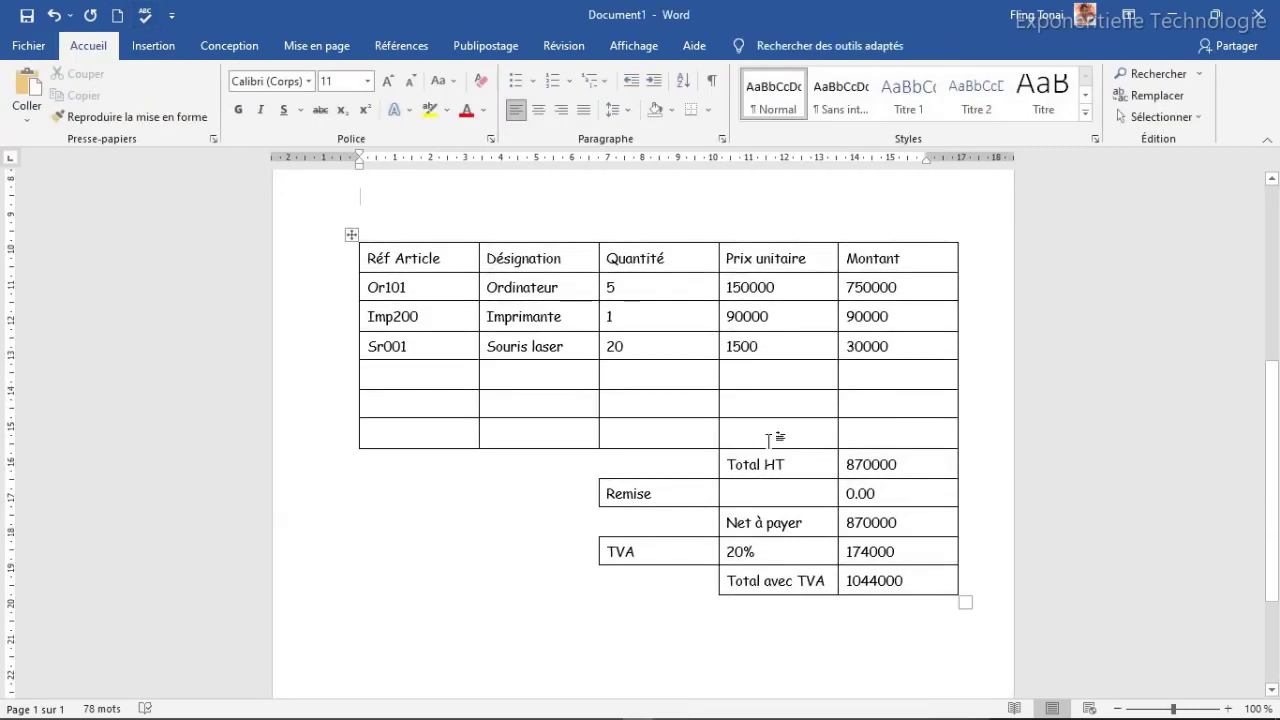
{"action": "key", "text": "Down"}
{"action": "key", "text": "Down"}
{"action": "key", "text": "Down"}
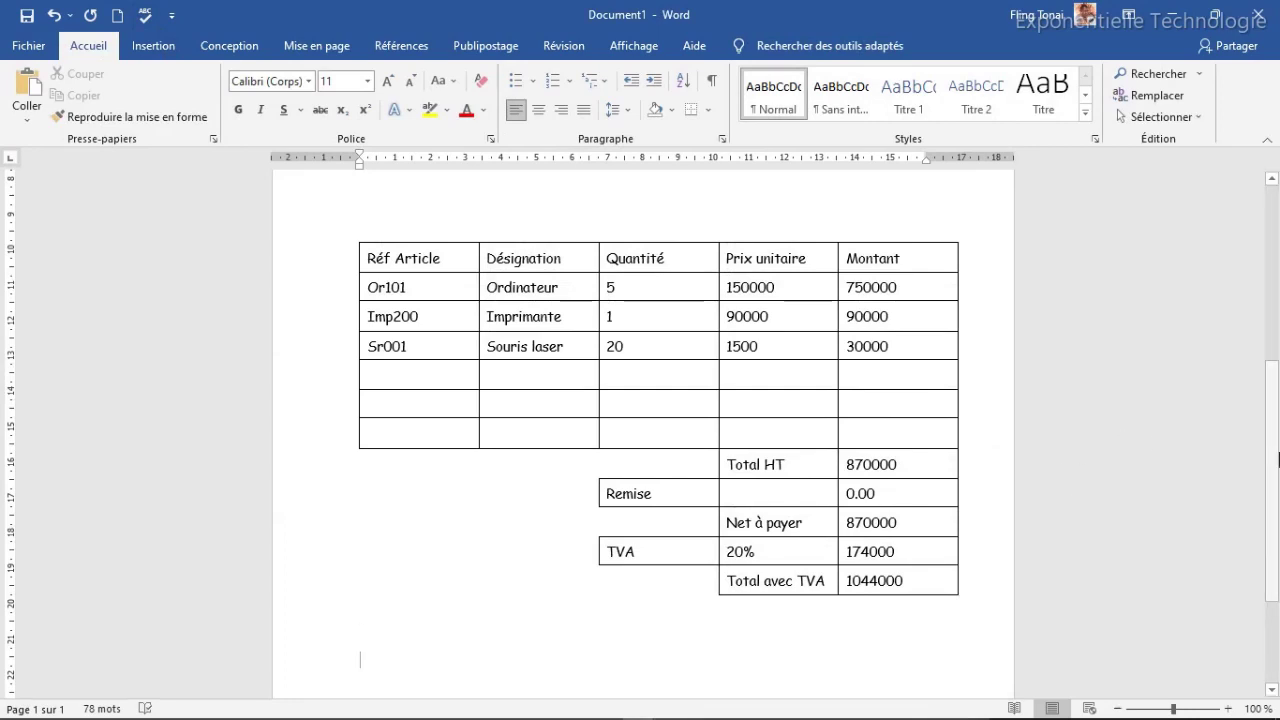
{"action": "scroll", "coordinate": [1263, 540], "scroll_direction": "down", "scroll_amount": 3}
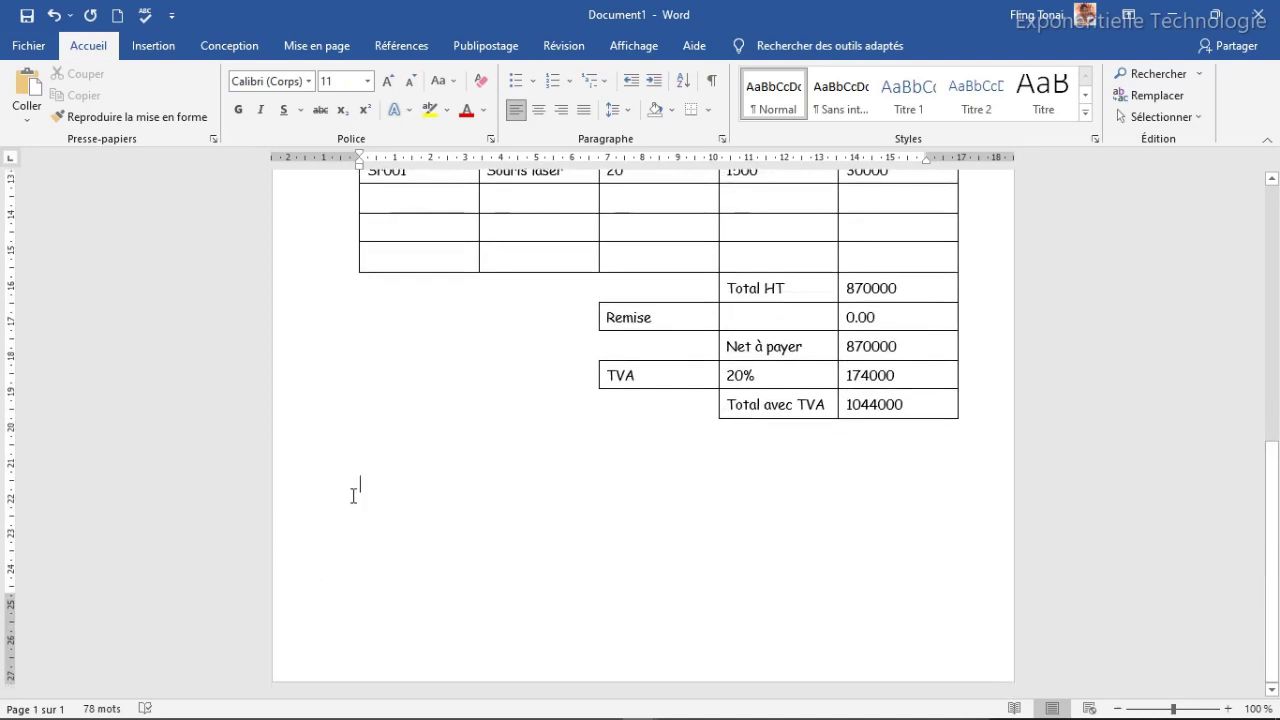
{"action": "left_click", "coordinate": [153, 46]}
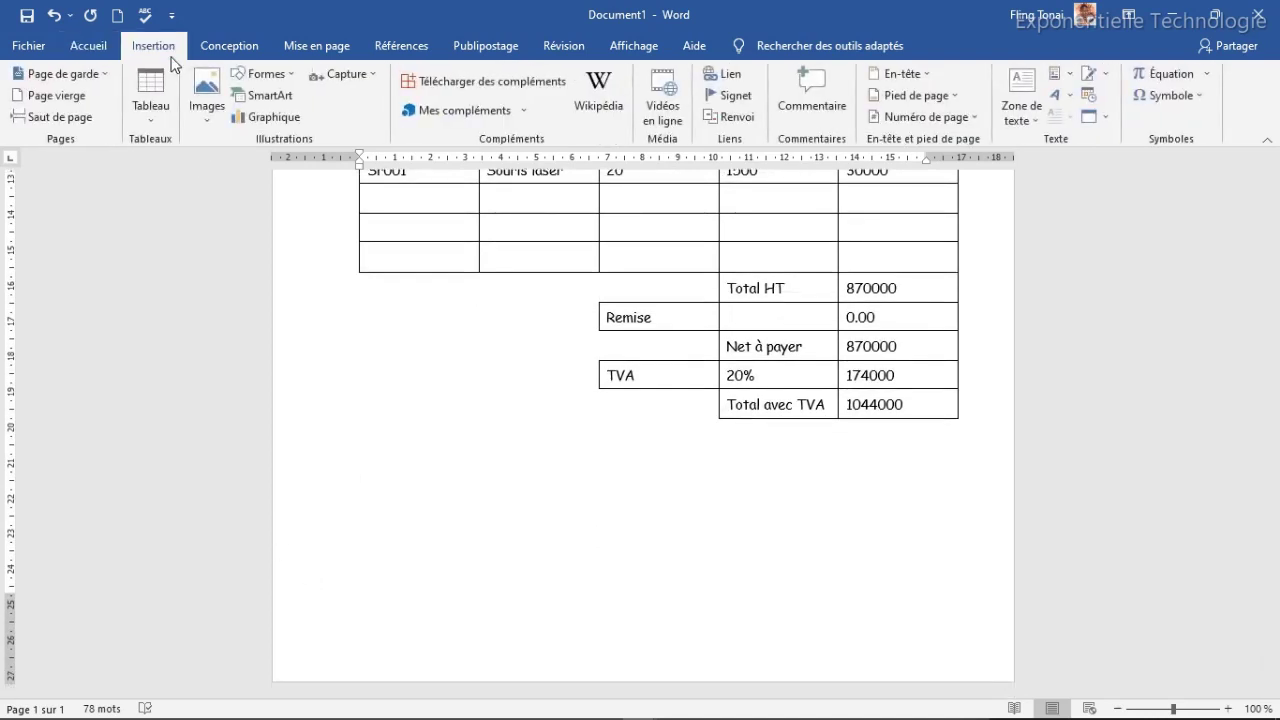
{"action": "left_click", "coordinate": [151, 110]}
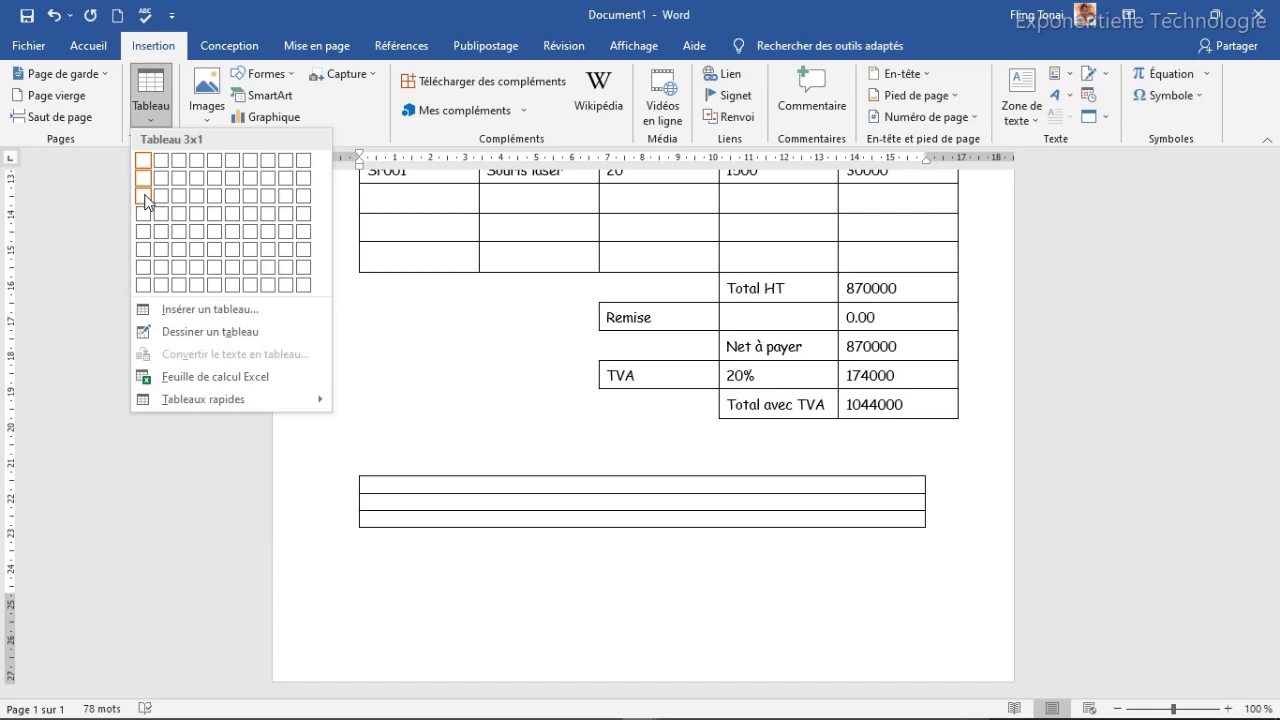
{"action": "left_click", "coordinate": [145, 201]}
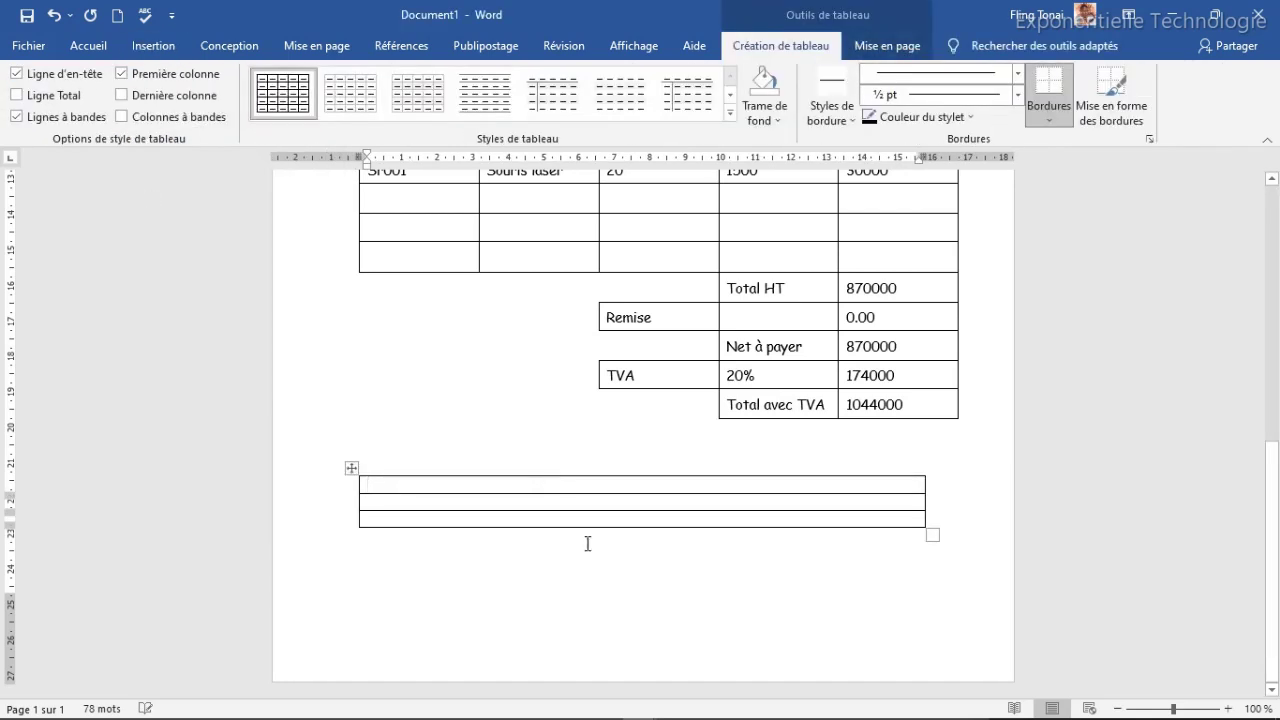
{"action": "left_click_drag", "start_coordinate": [931, 534], "coordinate": [929, 586]}
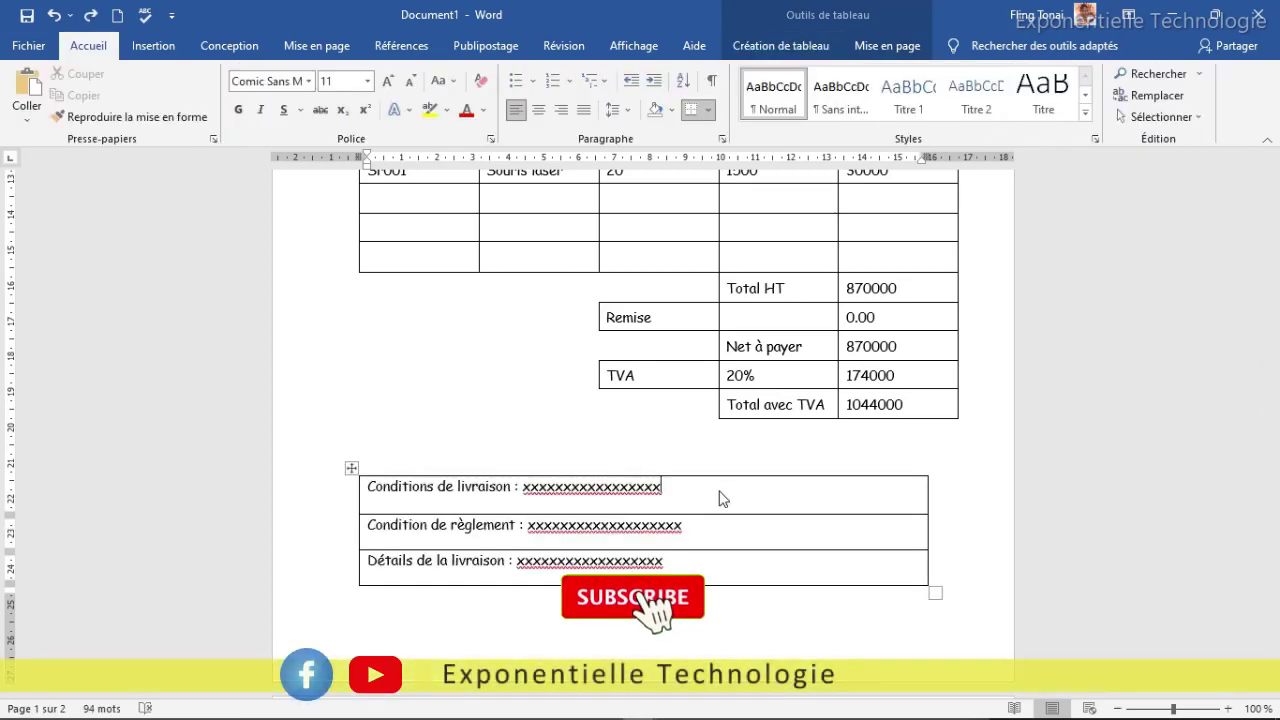
{"action": "left_click", "coordinate": [697, 568]}
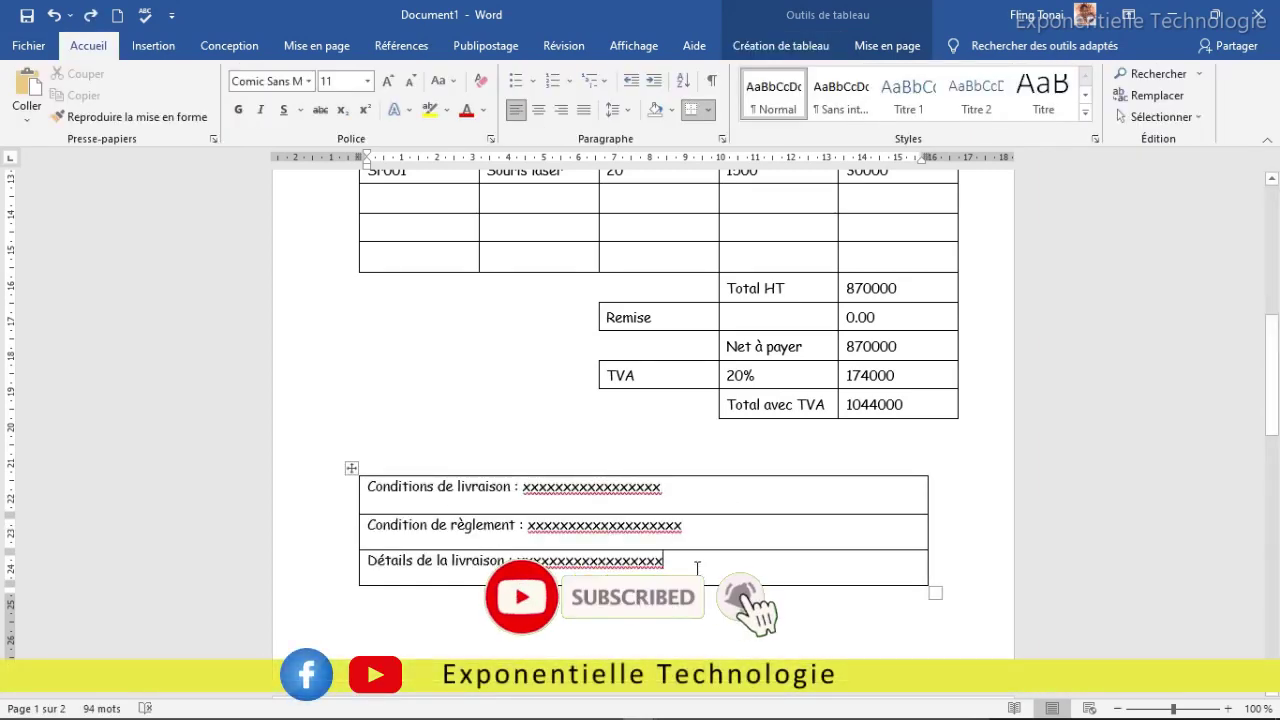
Remove all borders from the conditions table.
{"action": "left_click", "coordinate": [351, 468]}
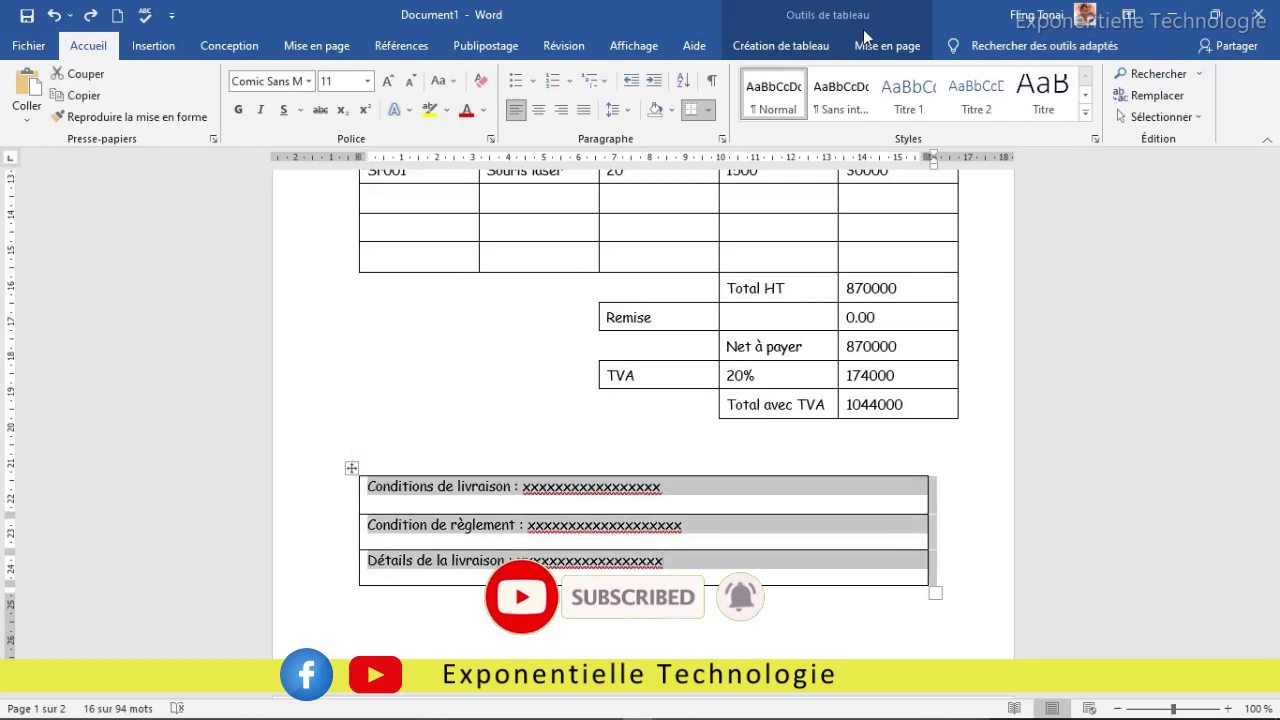
{"action": "left_click", "coordinate": [780, 45]}
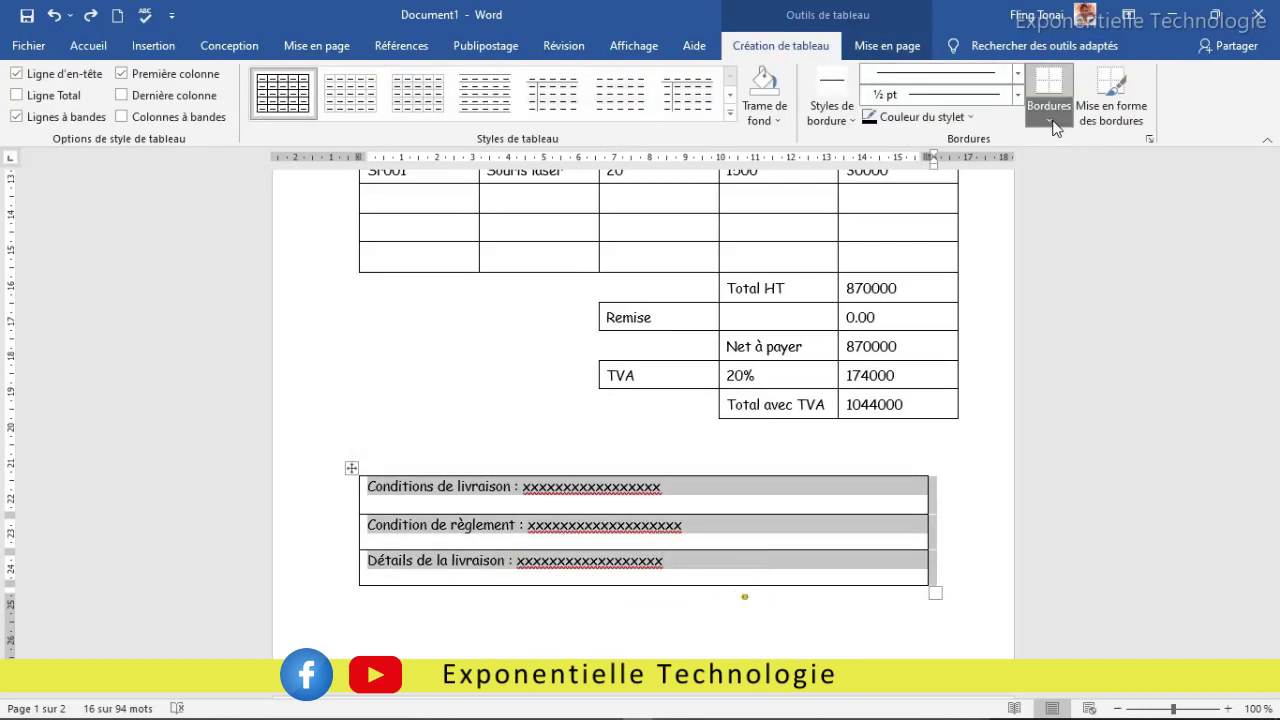
{"action": "left_click", "coordinate": [1050, 122]}
{"action": "left_click", "coordinate": [1080, 234]}
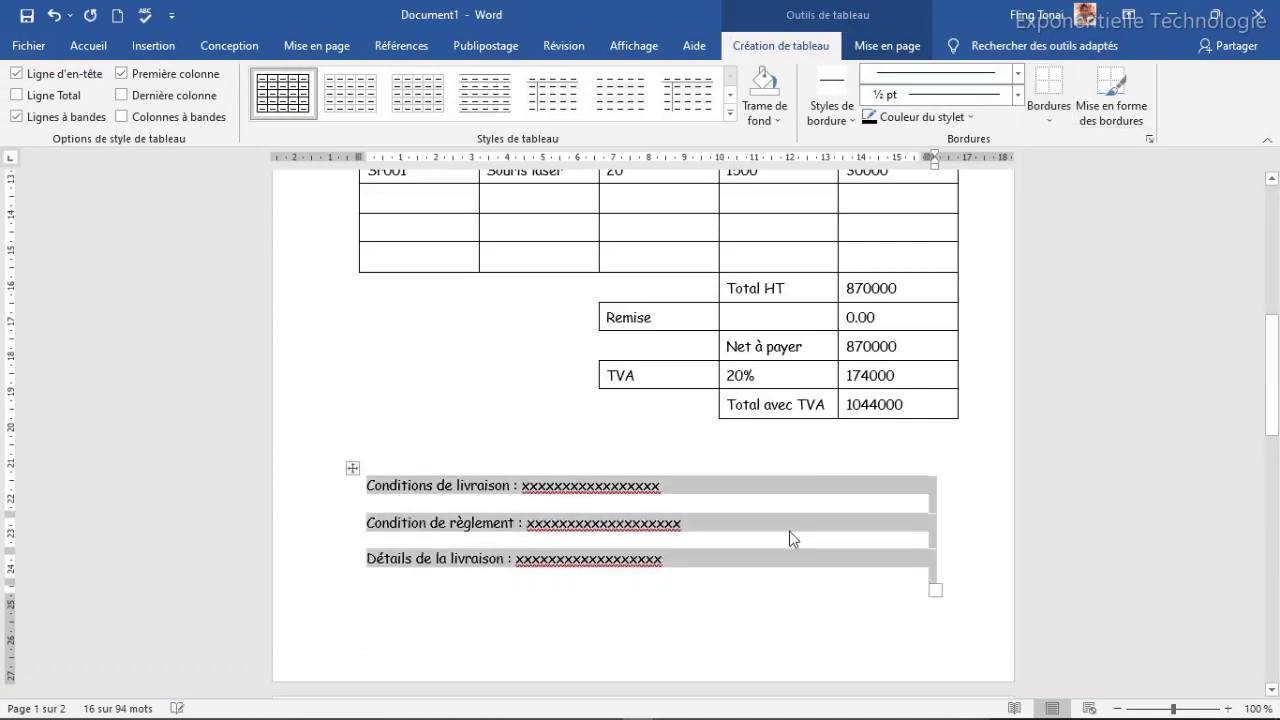
{"action": "left_click", "coordinate": [733, 615]}
{"action": "mouse_move", "coordinate": [1270, 427]}
{"action": "left_mouse_down"}
{"action": "mouse_move", "coordinate": [1272, 570]}
{"action": "mouse_move", "coordinate": [1277, 283]}
{"action": "left_mouse_up"}
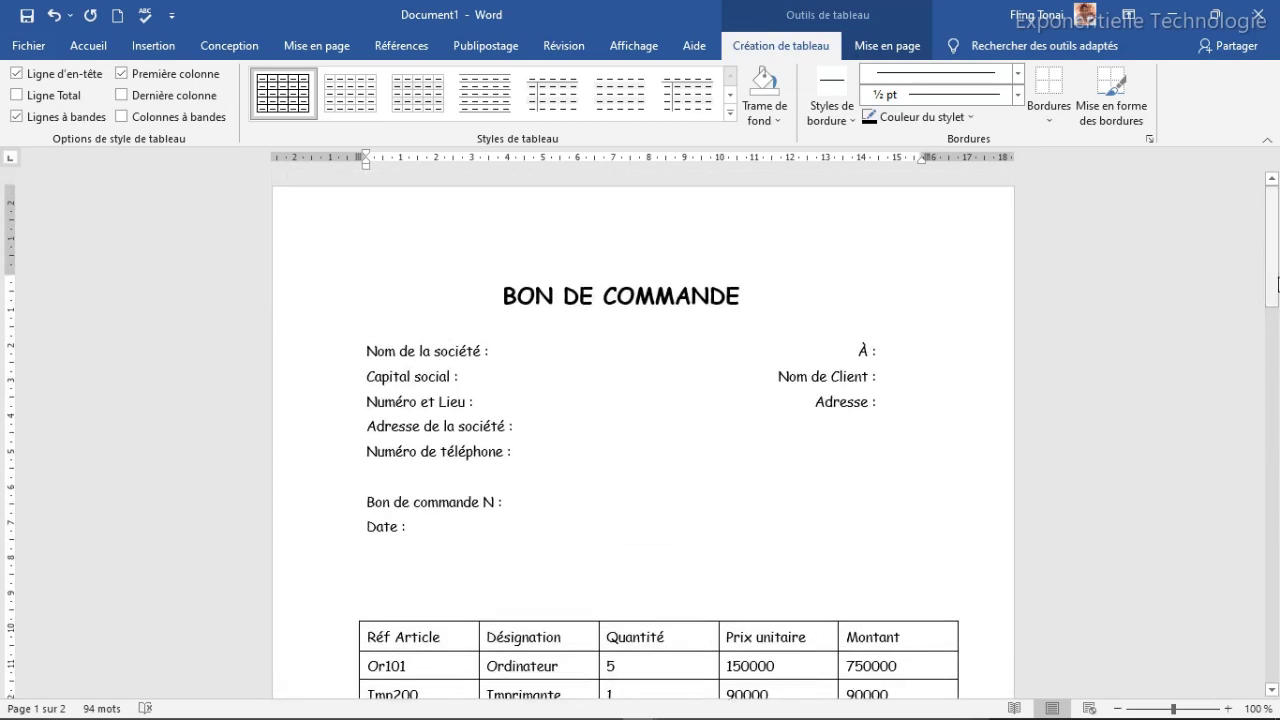
Check the purchase order in print preview, then return to editing.
{"action": "key", "text": "ctrl+p"}
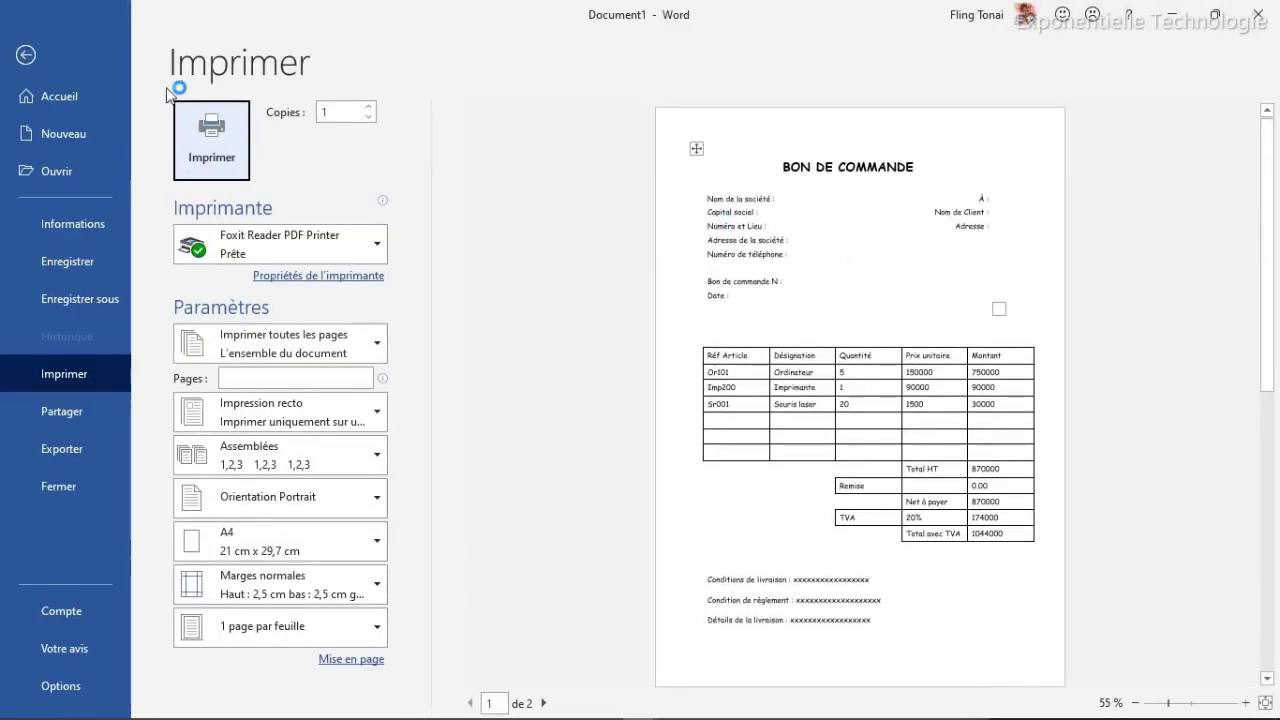
{"action": "left_click", "coordinate": [25, 53]}
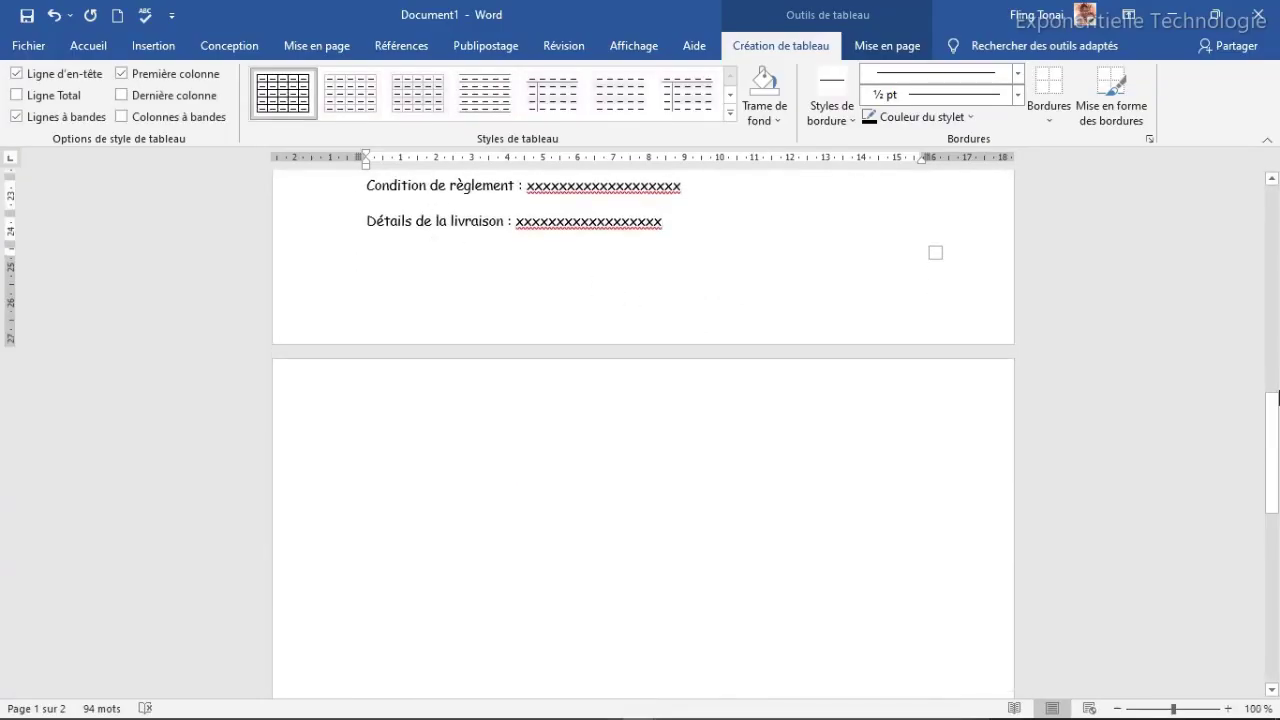
{"action": "left_click_drag", "start_coordinate": [1276, 400], "coordinate": [1270, 200]}
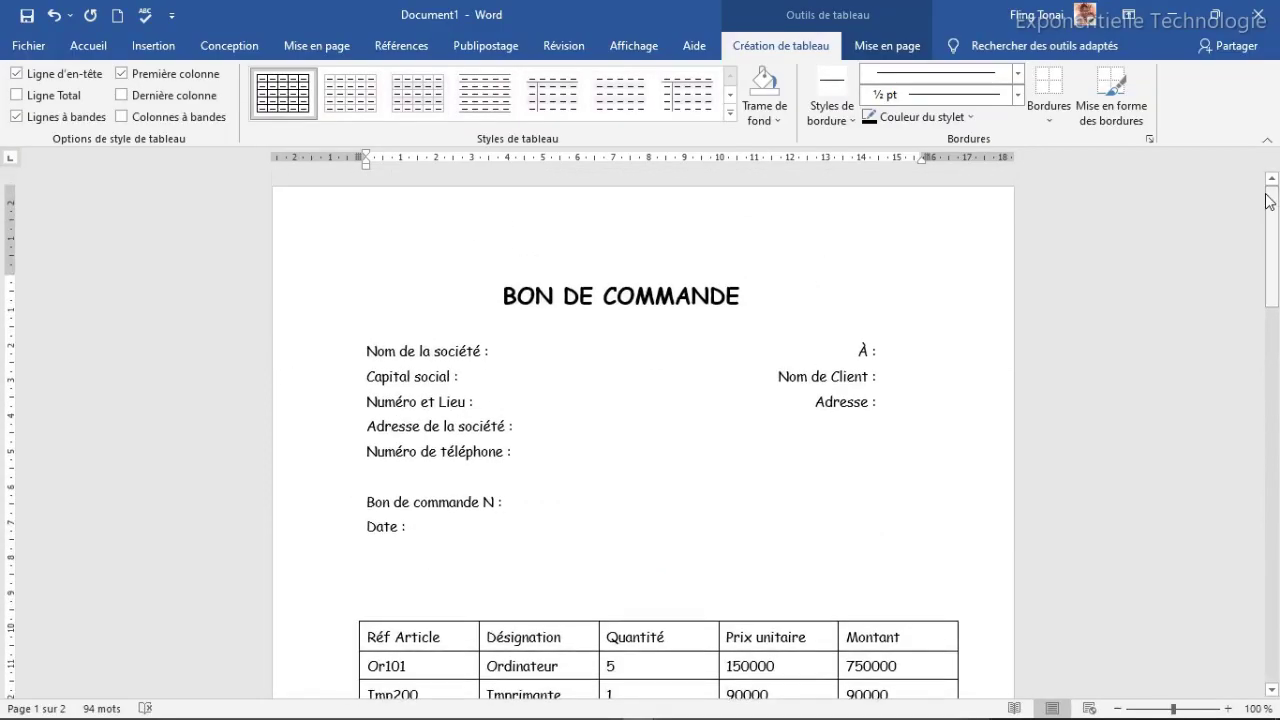
Save the document to the Bureau folder as BON DE COMMANDE.
{"action": "left_click", "coordinate": [28, 46]}
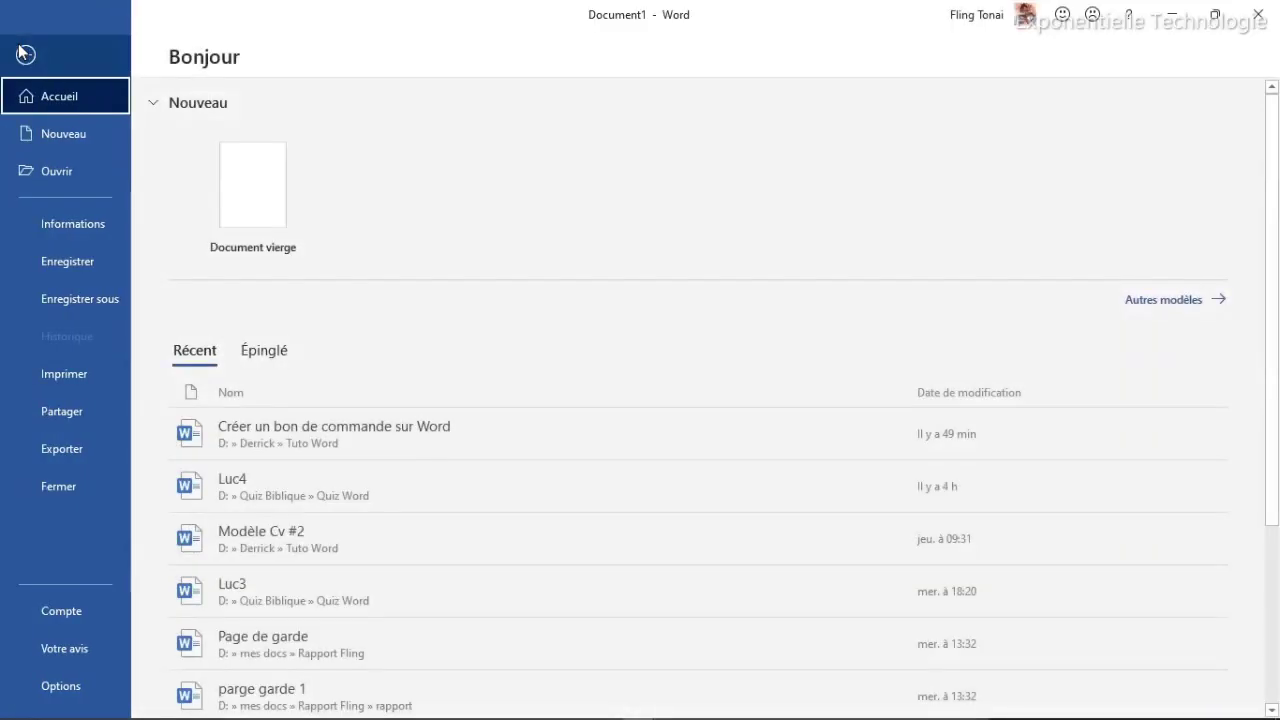
{"action": "left_click", "coordinate": [69, 267]}
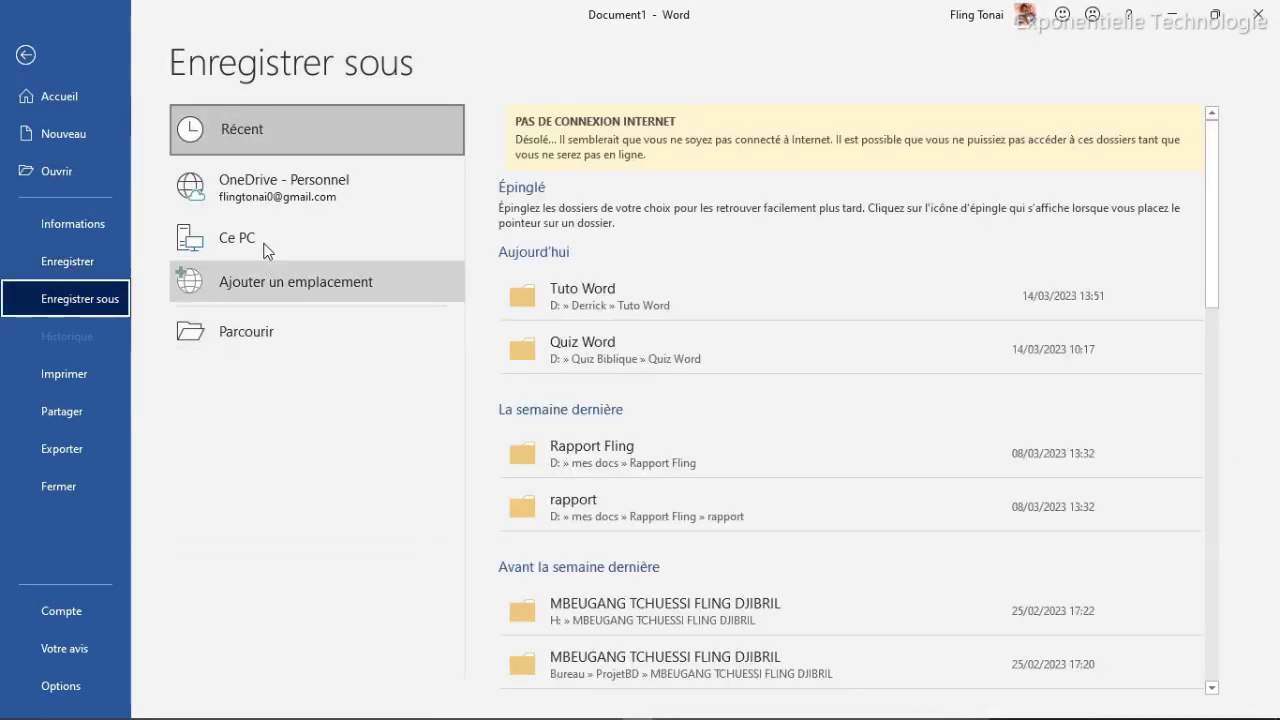
{"action": "left_click", "coordinate": [270, 333]}
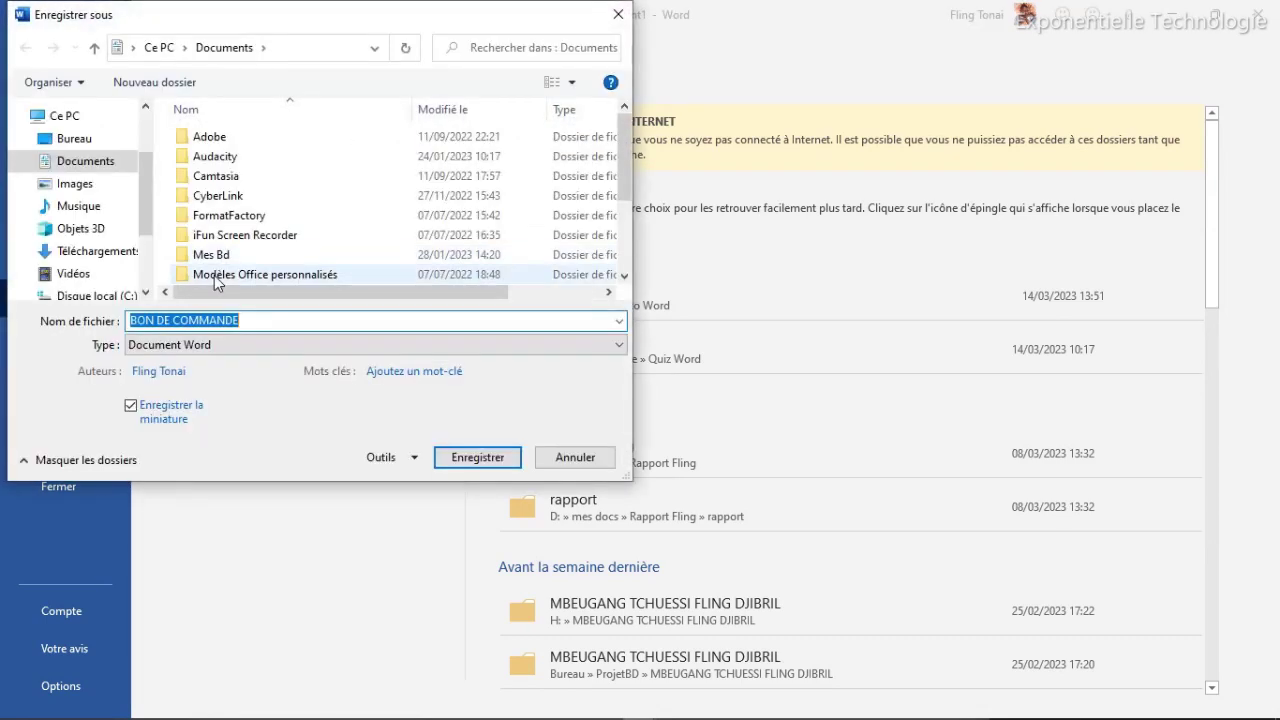
{"action": "scroll", "coordinate": [146, 211], "scroll_direction": "down", "scroll_amount": 1}
{"action": "scroll", "coordinate": [140, 215], "scroll_direction": "down", "scroll_amount": 1}
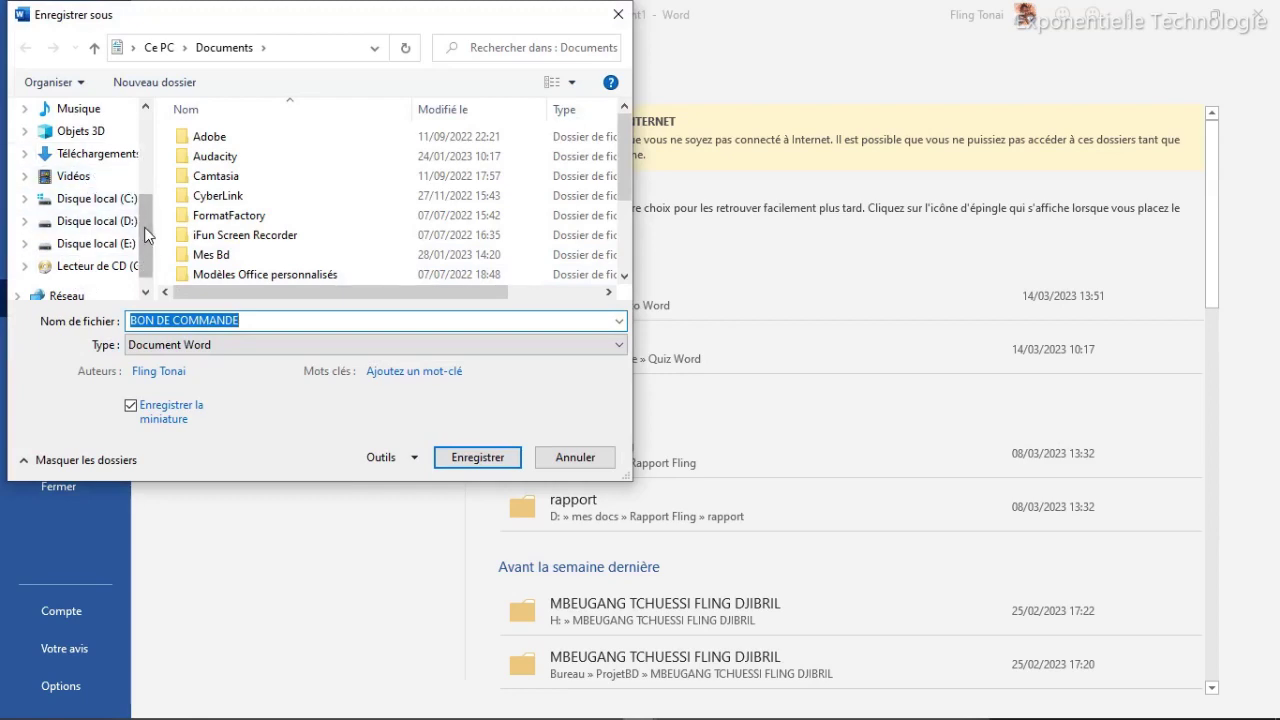
{"action": "scroll", "coordinate": [140, 215], "scroll_direction": "up", "scroll_amount": 1}
{"action": "scroll", "coordinate": [144, 164], "scroll_direction": "up", "scroll_amount": 1}
{"action": "left_click", "coordinate": [80, 168]}
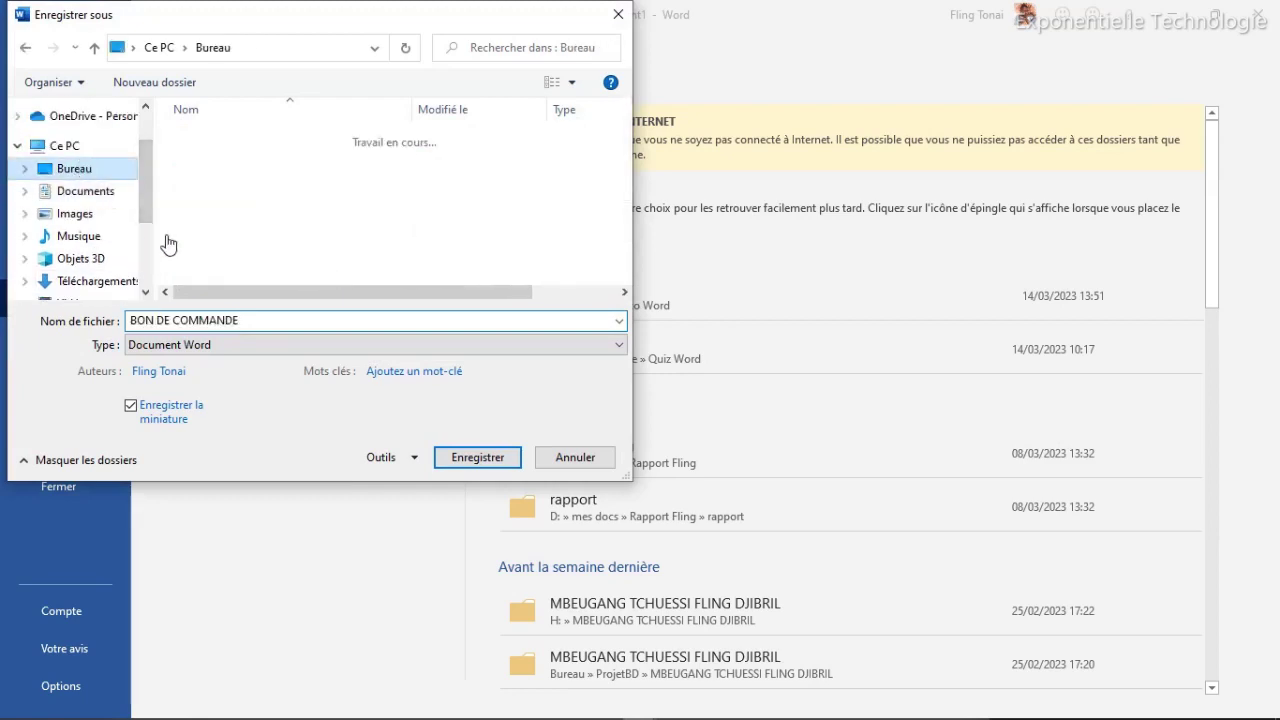
{"action": "left_click", "coordinate": [477, 457]}
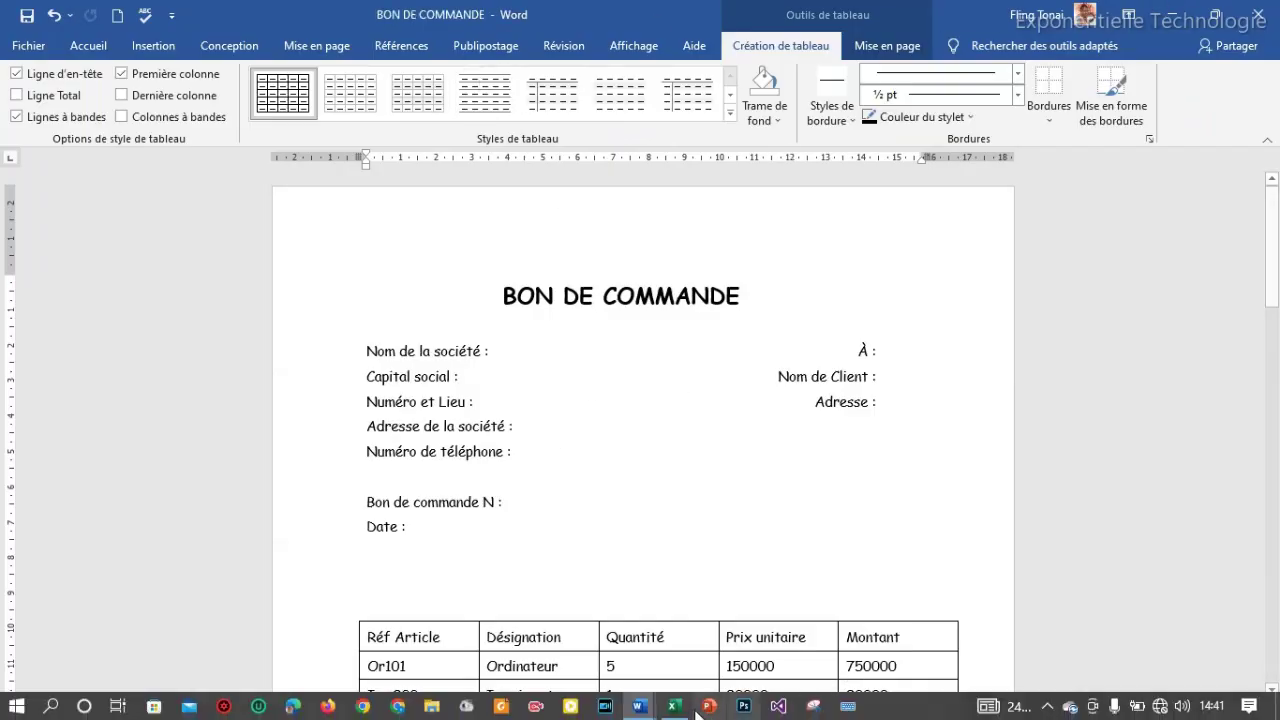
Create a new blank workbook in Excel.
{"action": "left_click", "coordinate": [674, 706]}
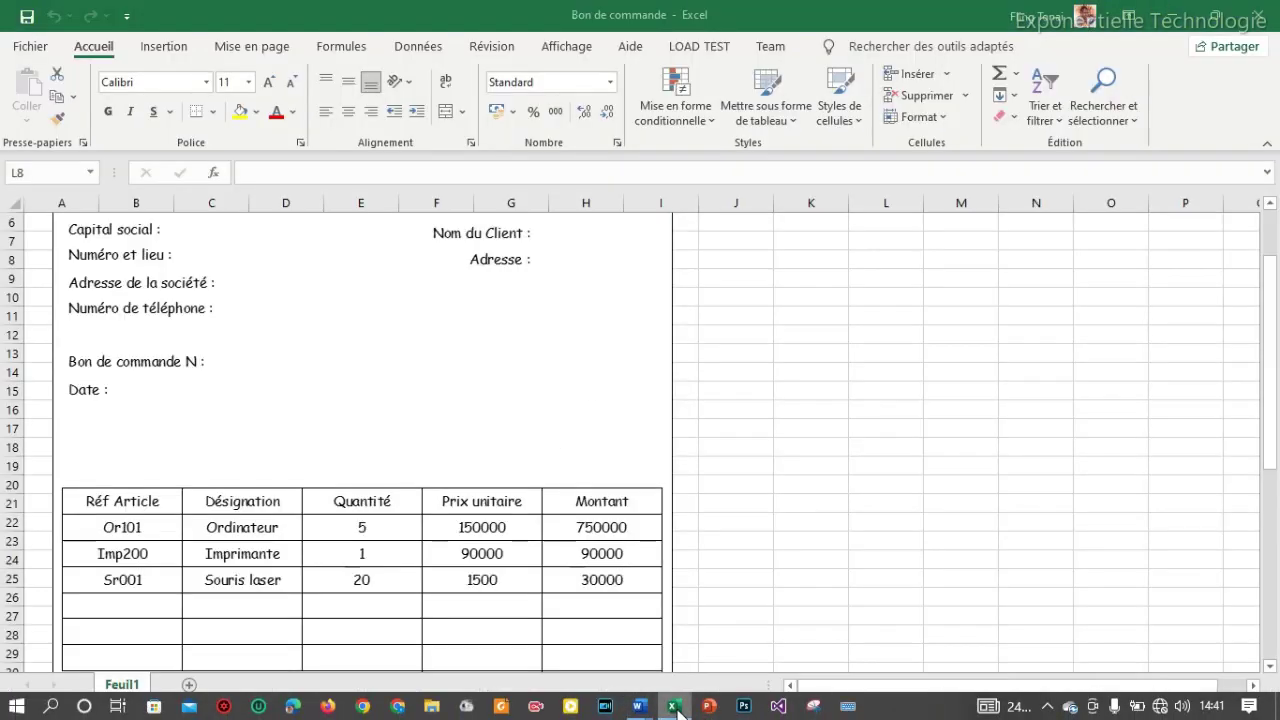
{"action": "left_click", "coordinate": [24, 48]}
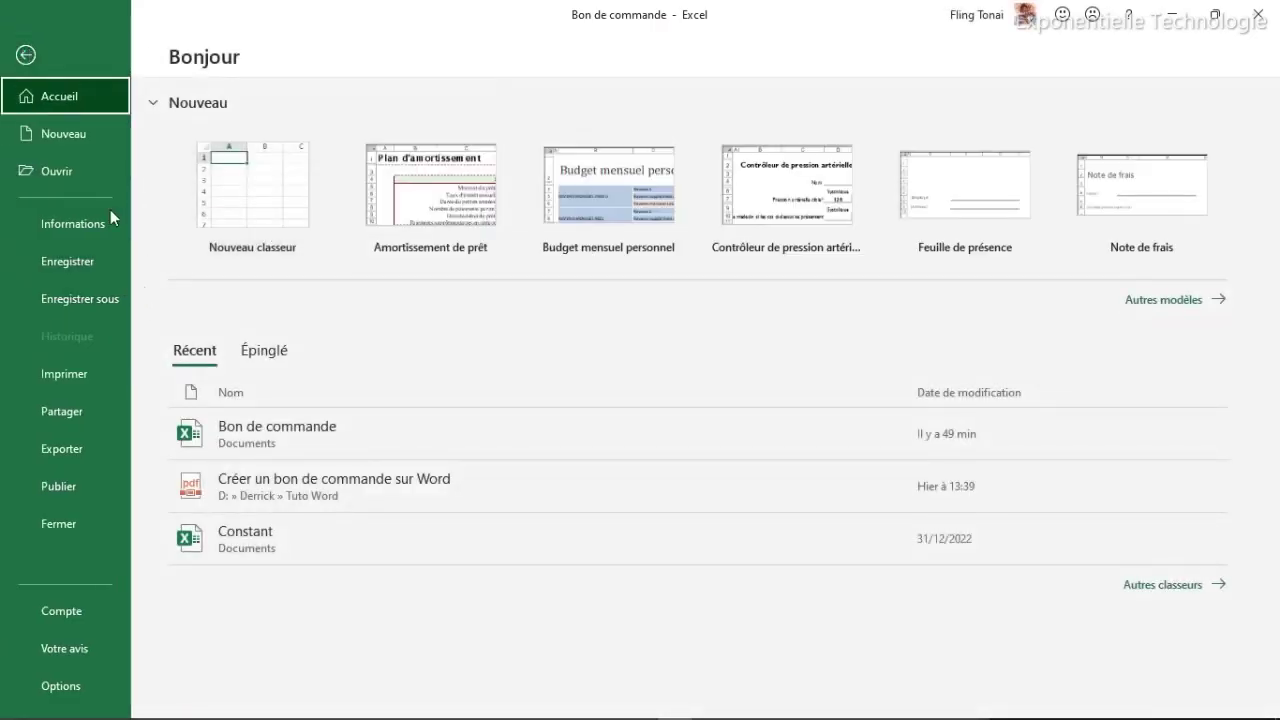
{"action": "left_click", "coordinate": [70, 140]}
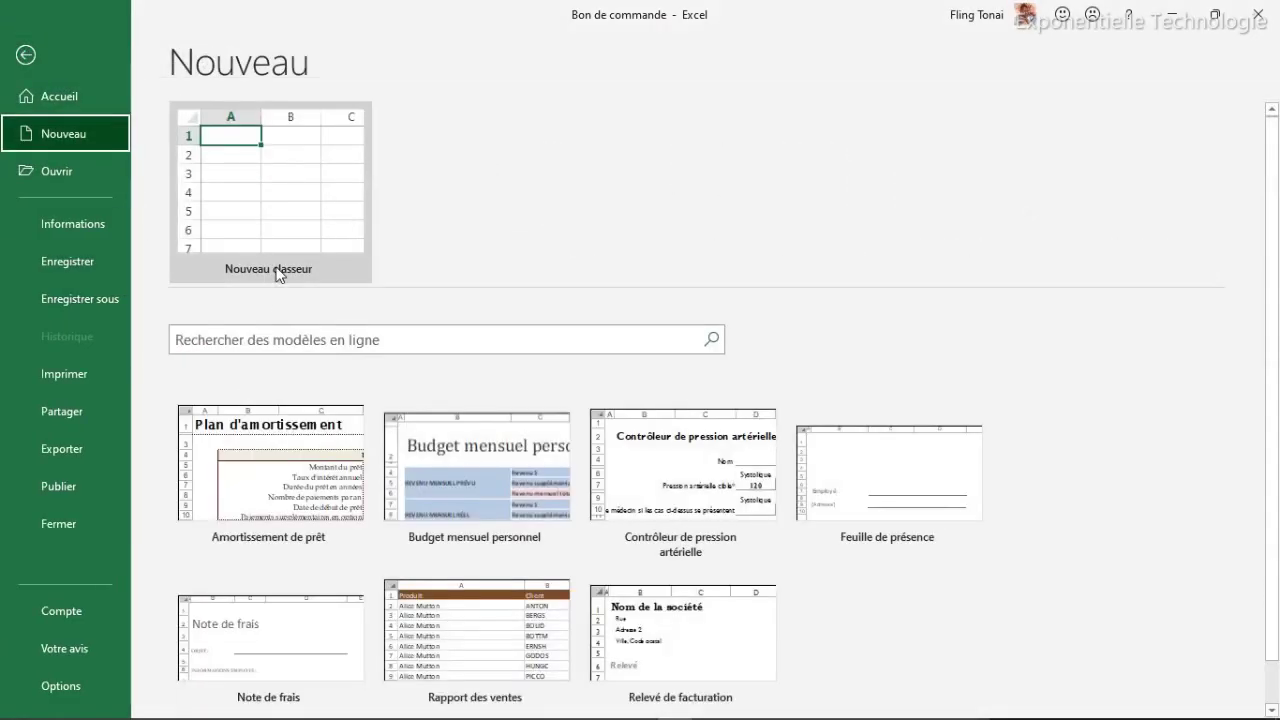
{"action": "left_click", "coordinate": [279, 192]}
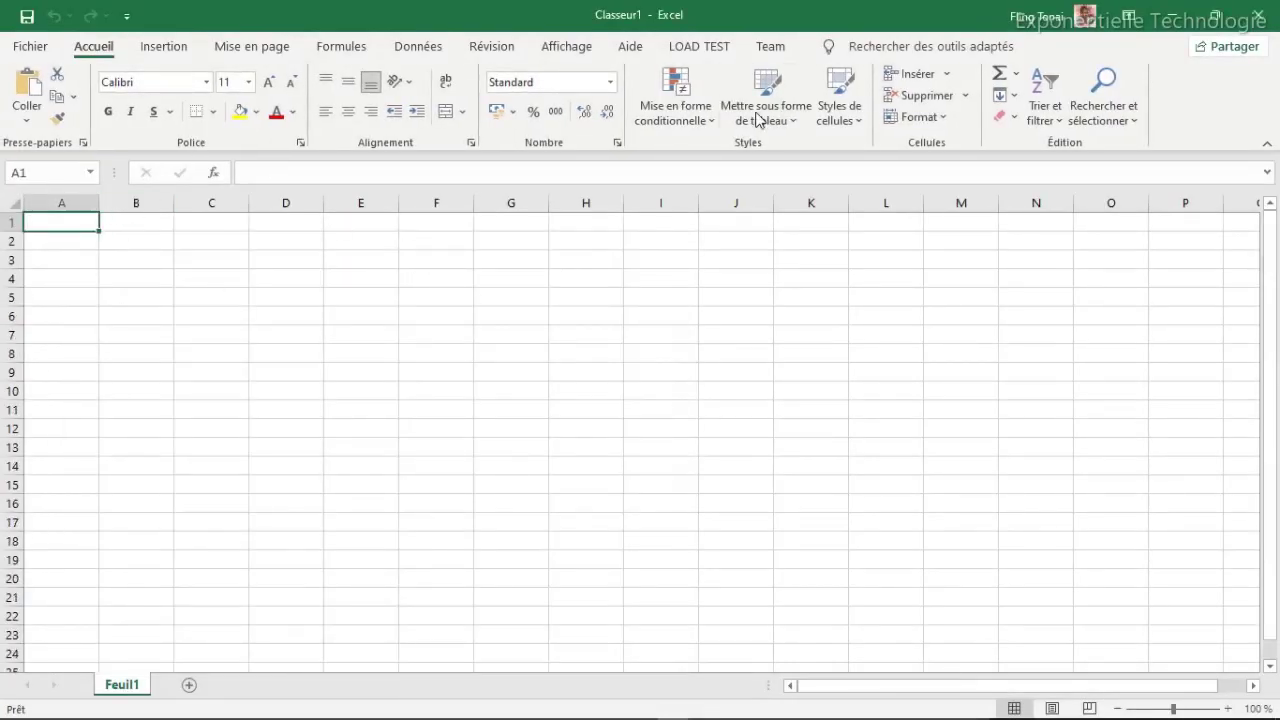
Embed a new Microsoft Word Document object at cell C2.
{"action": "key", "text": "Down"}
{"action": "key", "text": "Right"}
{"action": "key", "text": "Right"}
{"action": "left_click", "coordinate": [163, 47]}
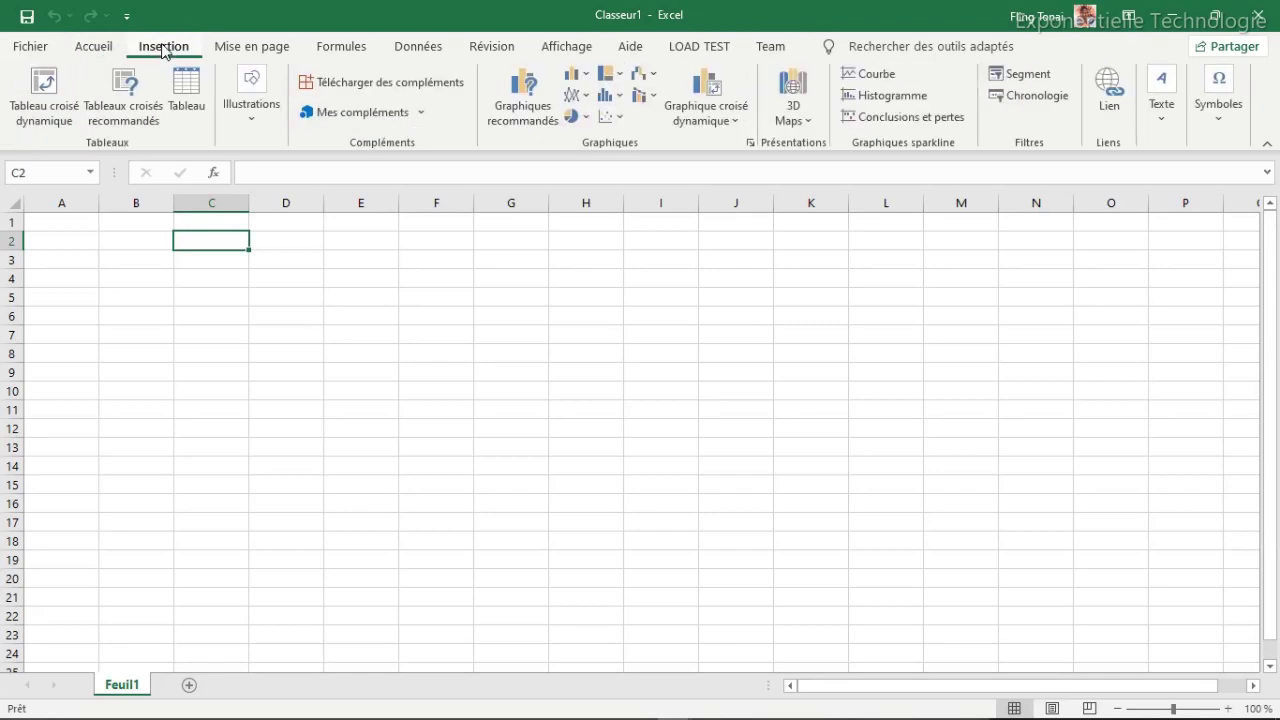
{"action": "left_click", "coordinate": [1163, 120]}
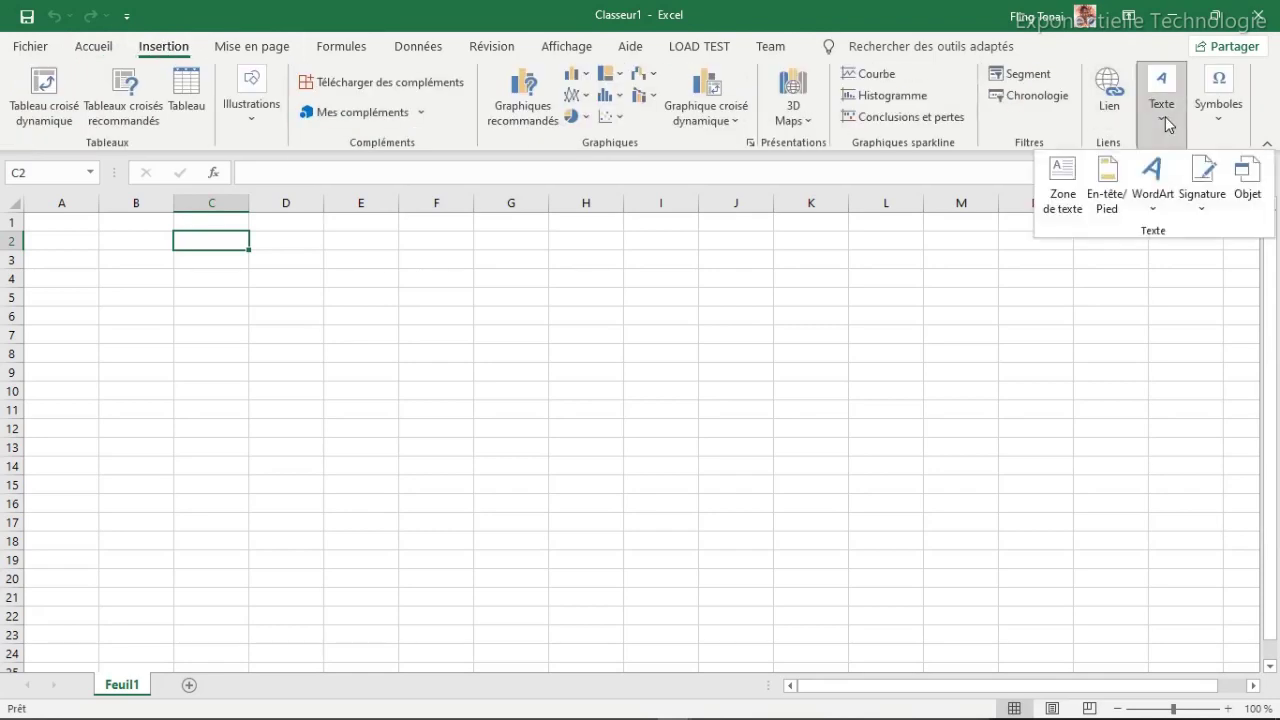
{"action": "left_click", "coordinate": [1252, 178]}
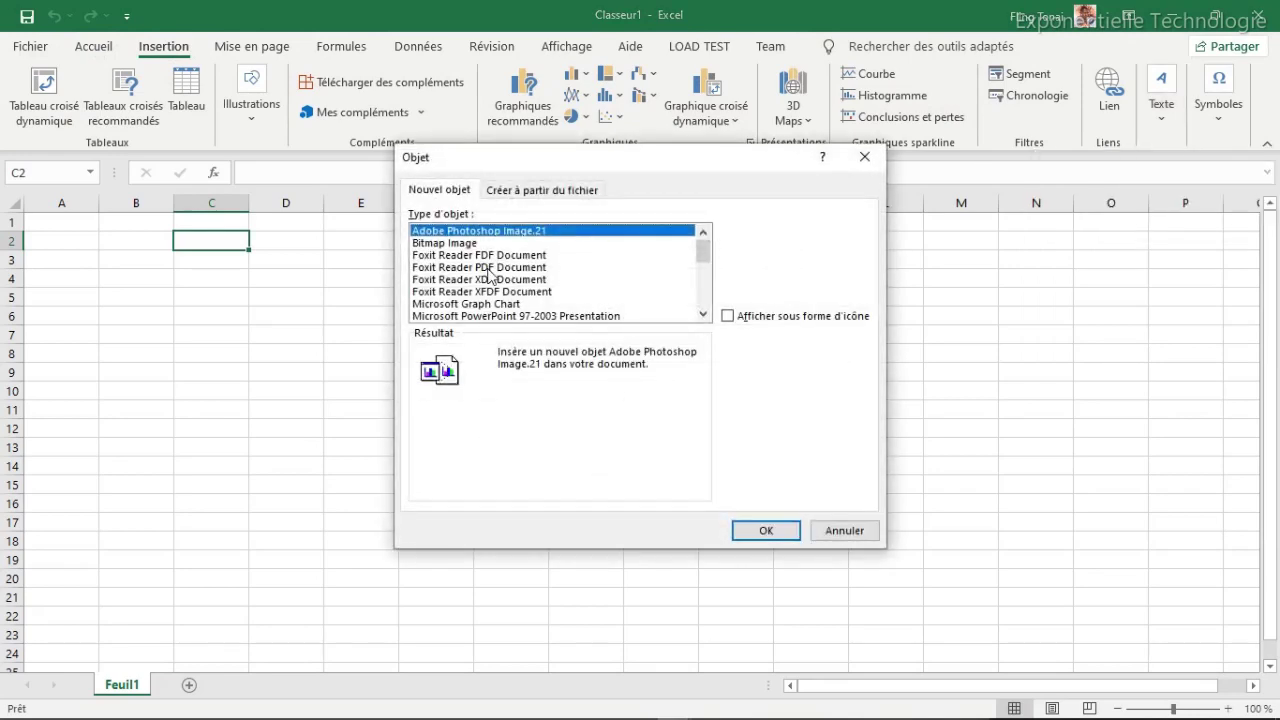
{"action": "left_click_drag", "start_coordinate": [705, 255], "coordinate": [703, 279]}
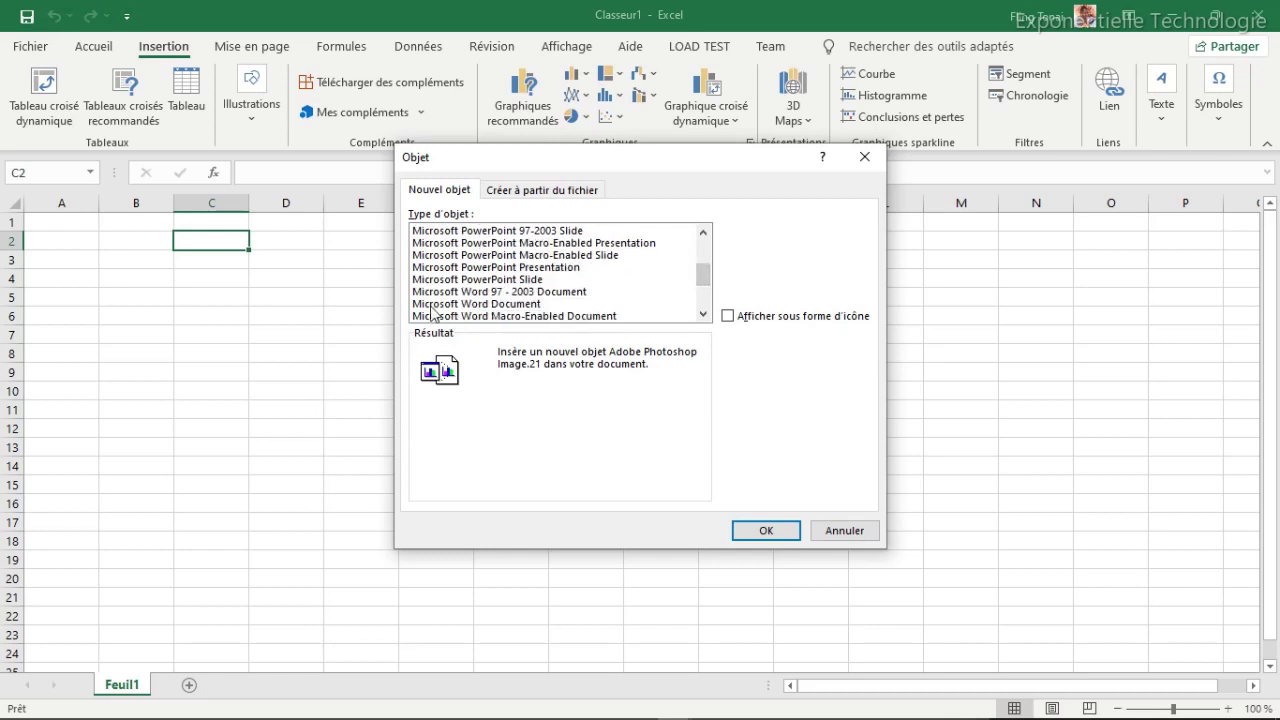
{"action": "left_click", "coordinate": [489, 305]}
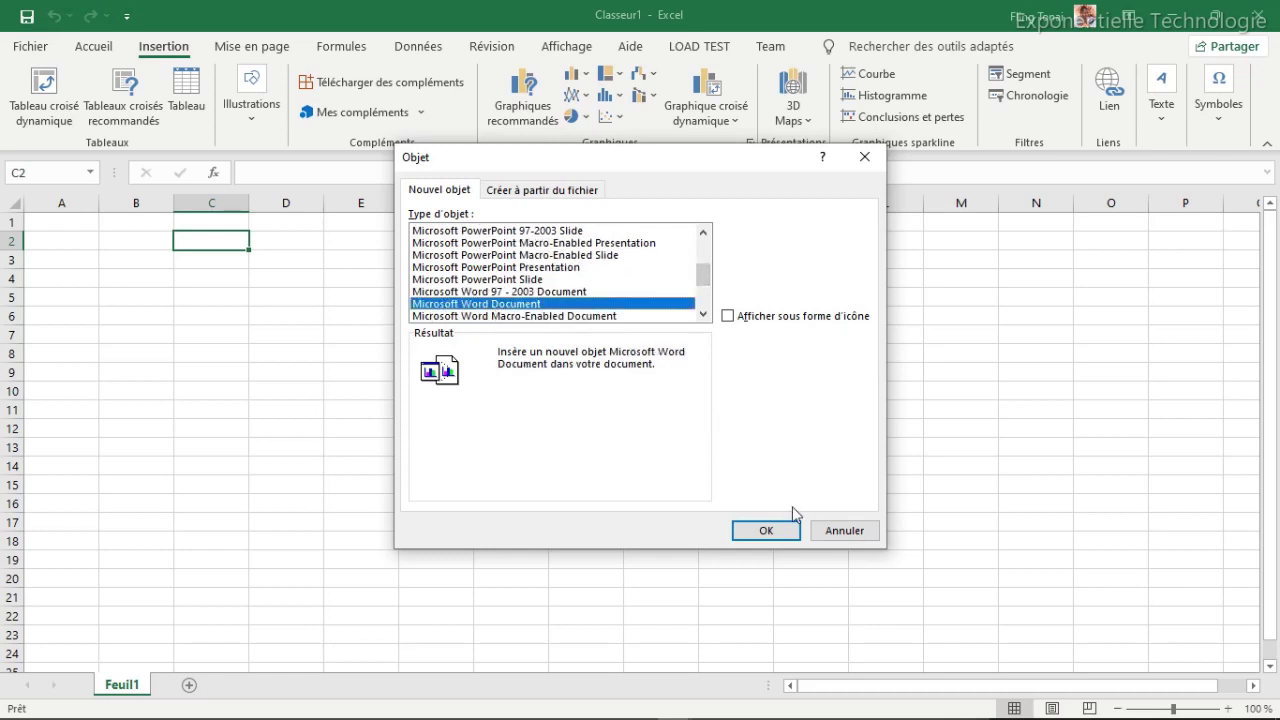
{"action": "left_click", "coordinate": [766, 531]}
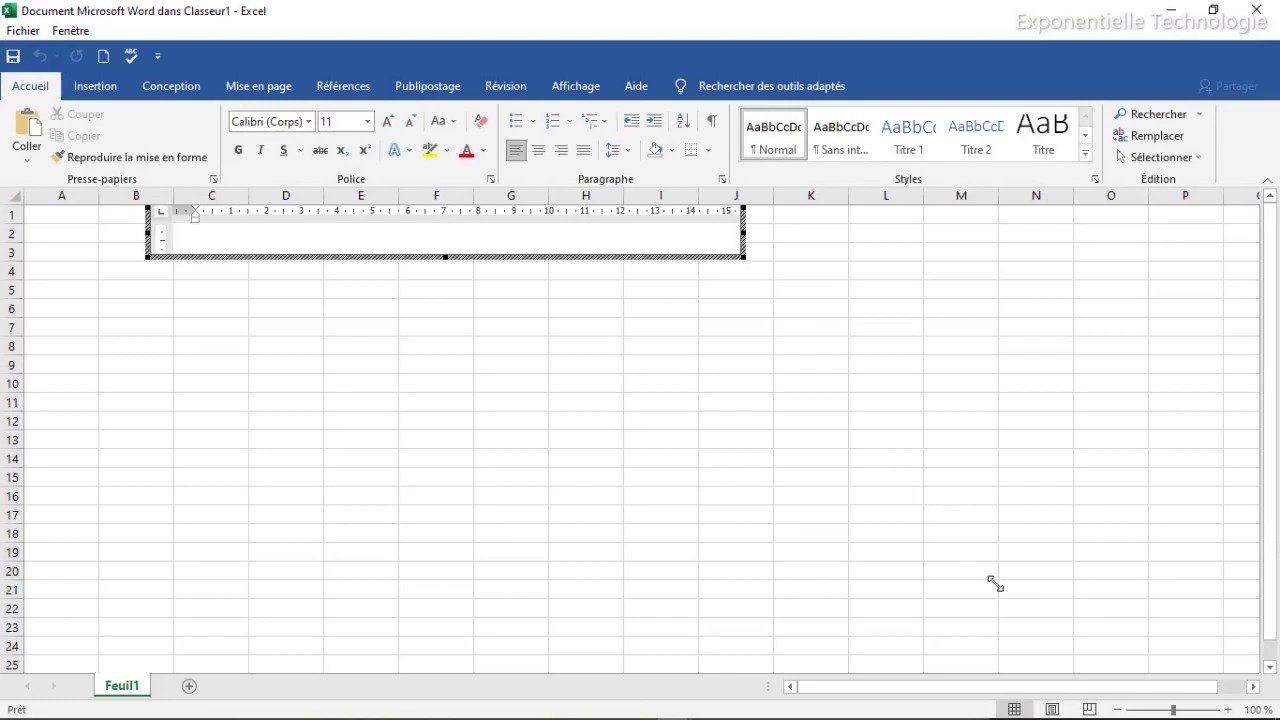
Enlarge the embedded Word page to about M20, then minimize Excel.
{"action": "left_click_drag", "start_coordinate": [995, 583], "coordinate": [998, 586]}
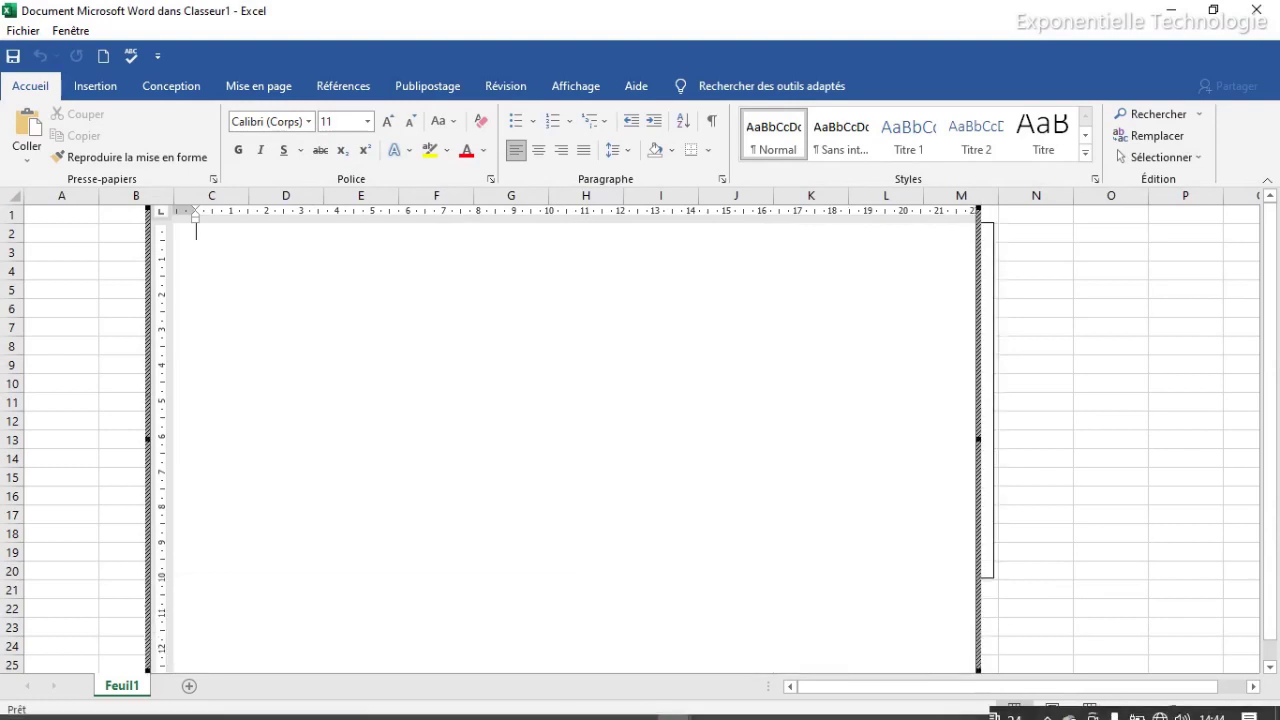
{"action": "scroll", "coordinate": [1268, 500], "scroll_direction": "down", "scroll_amount": 1}
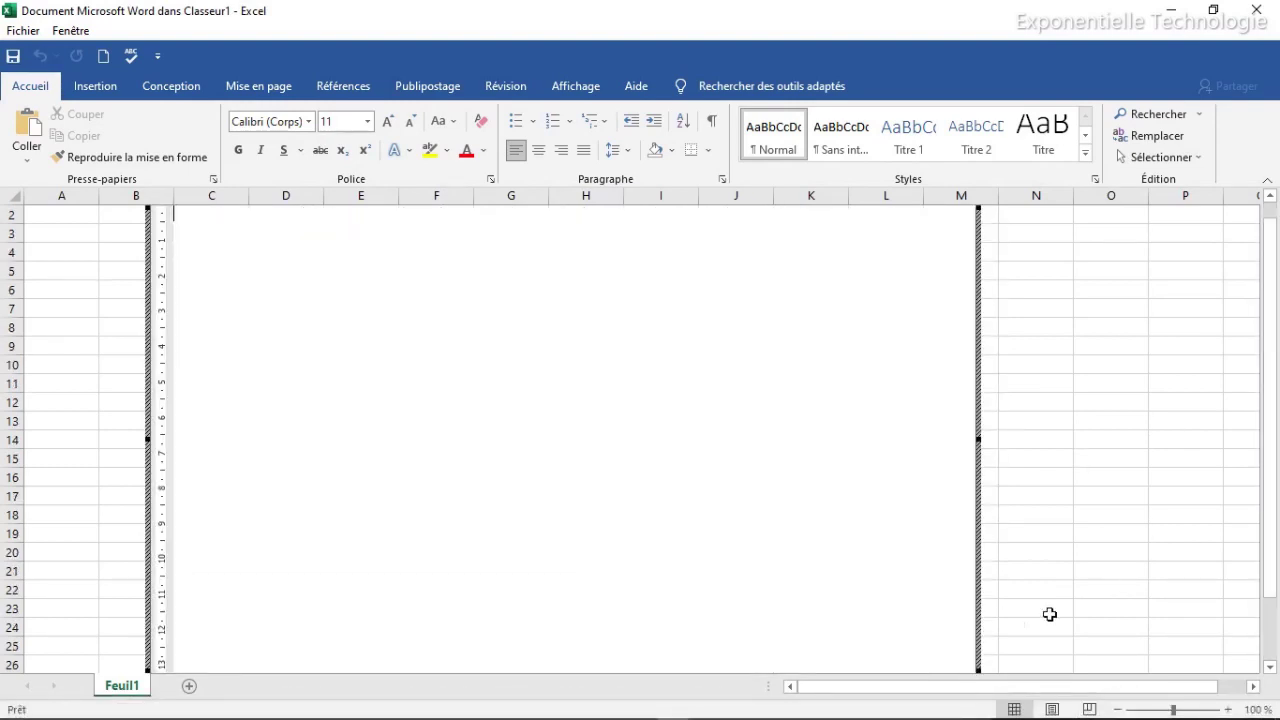
{"action": "scroll", "coordinate": [1272, 420], "scroll_direction": "up", "scroll_amount": 1}
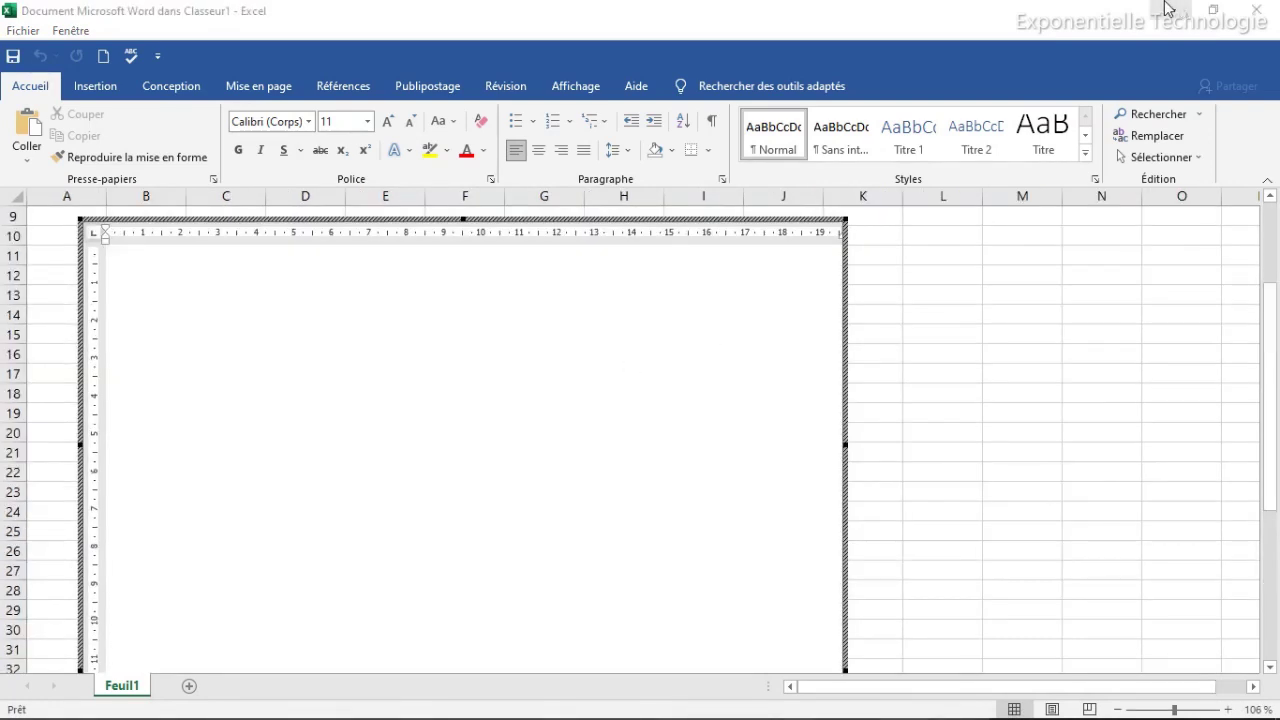
{"action": "left_click", "coordinate": [1176, 12]}
Drag the BON DE COMMANDE file from the desktop into Excel's embedded Word page.
{"action": "left_click_drag", "start_coordinate": [236, 625], "coordinate": [650, 712]}
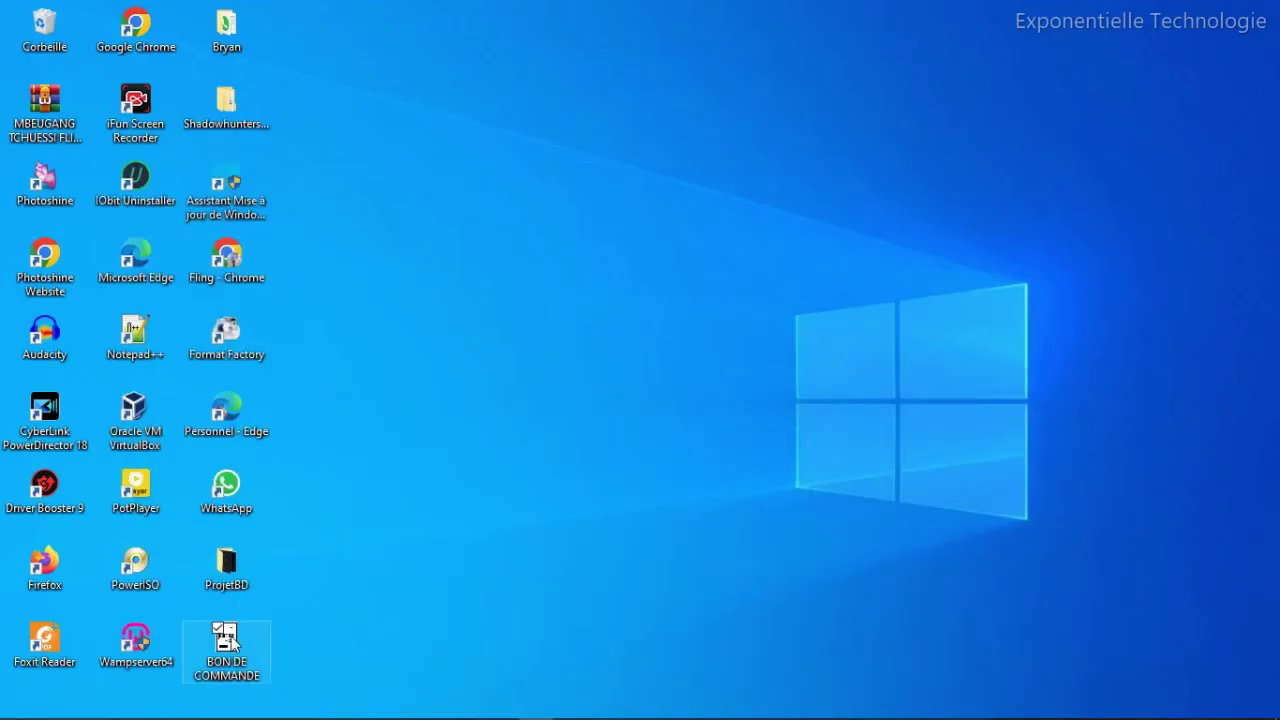
{"action": "left_click_drag", "start_coordinate": [757, 713], "coordinate": [731, 648]}
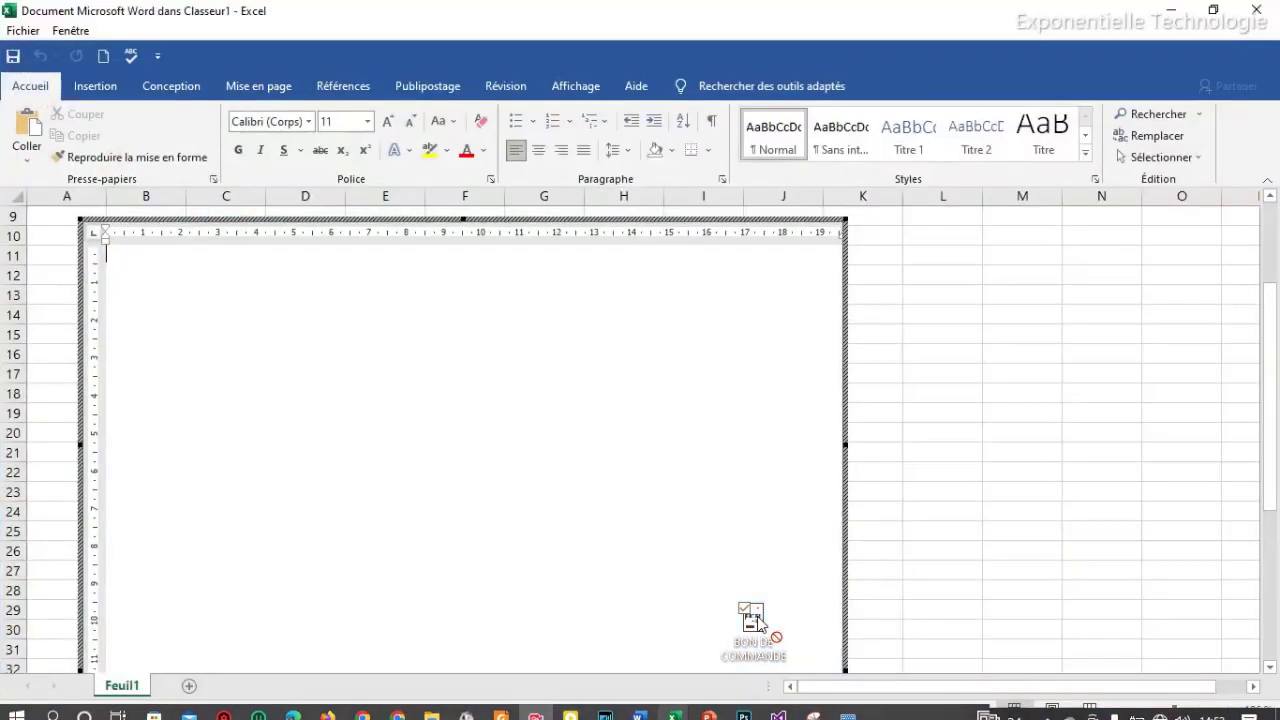
{"action": "left_click_drag", "start_coordinate": [731, 648], "coordinate": [588, 416]}
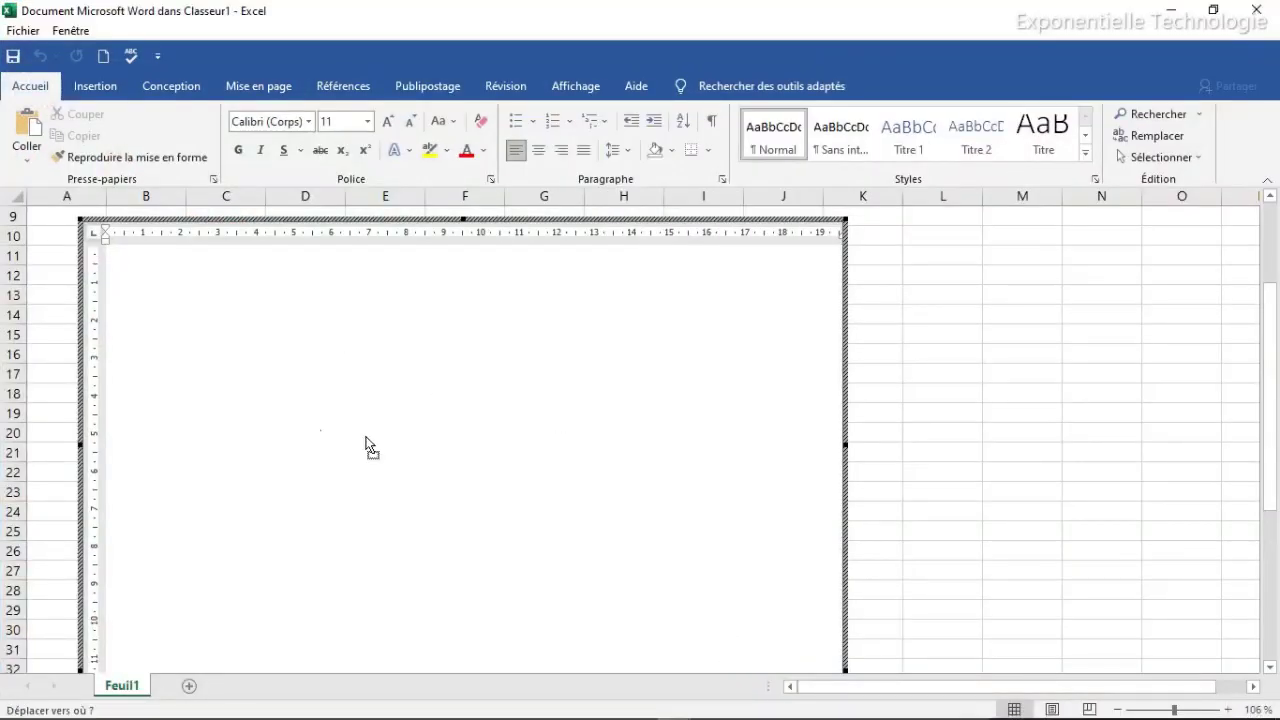
{"action": "left_click_drag", "start_coordinate": [287, 310], "coordinate": [290, 355]}
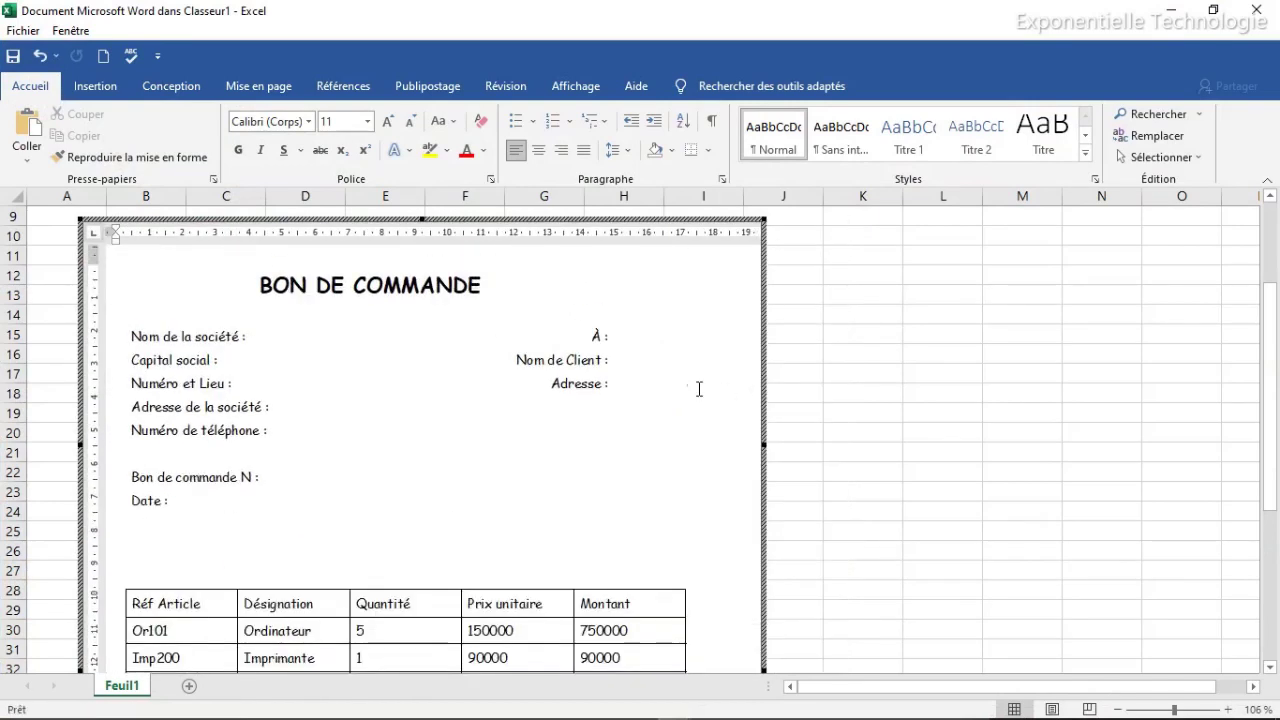
Close the embedded BON DE COMMANDE object and scroll Classeur1 to review its totals and three conditions lines.
{"action": "left_click_drag", "start_coordinate": [1270, 358], "coordinate": [1266, 368]}
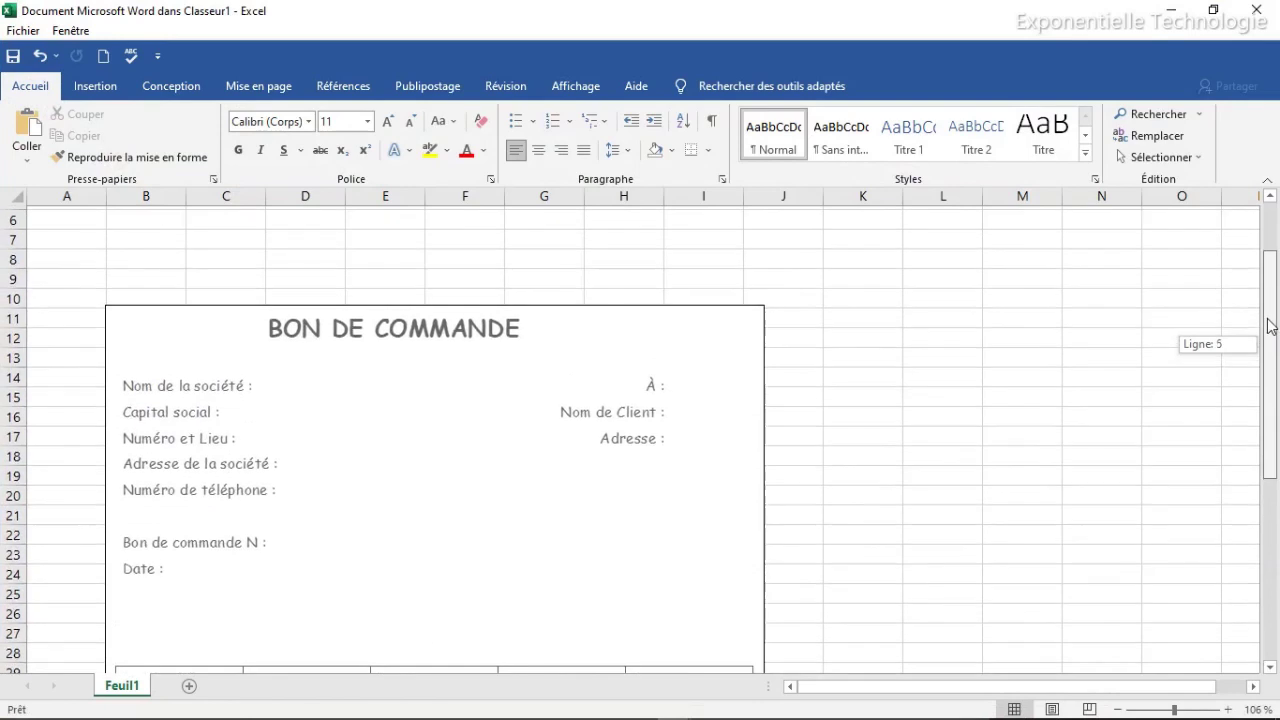
{"action": "mouse_move", "coordinate": [1265, 368]}
{"action": "left_mouse_down"}
{"action": "mouse_move", "coordinate": [1260, 514]}
{"action": "mouse_move", "coordinate": [1260, 349]}
{"action": "left_mouse_up"}
{"action": "double_click", "coordinate": [657, 470]}
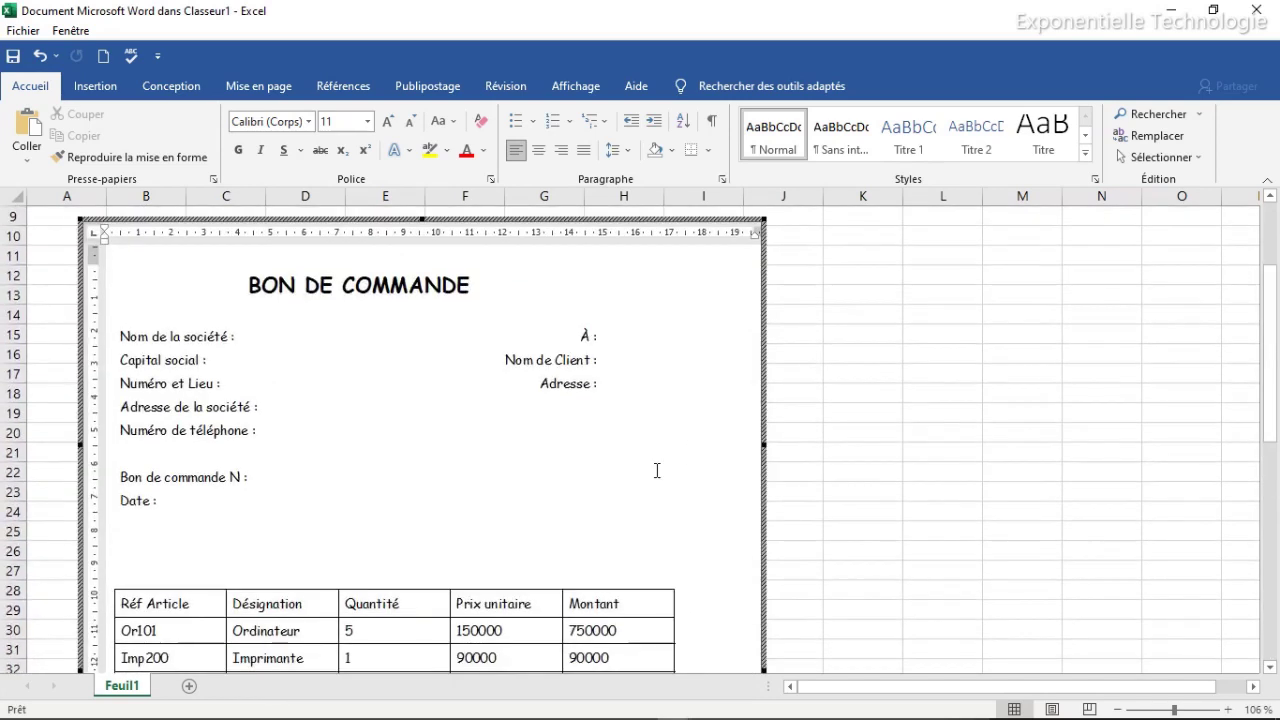
{"action": "left_click", "coordinate": [898, 401]}
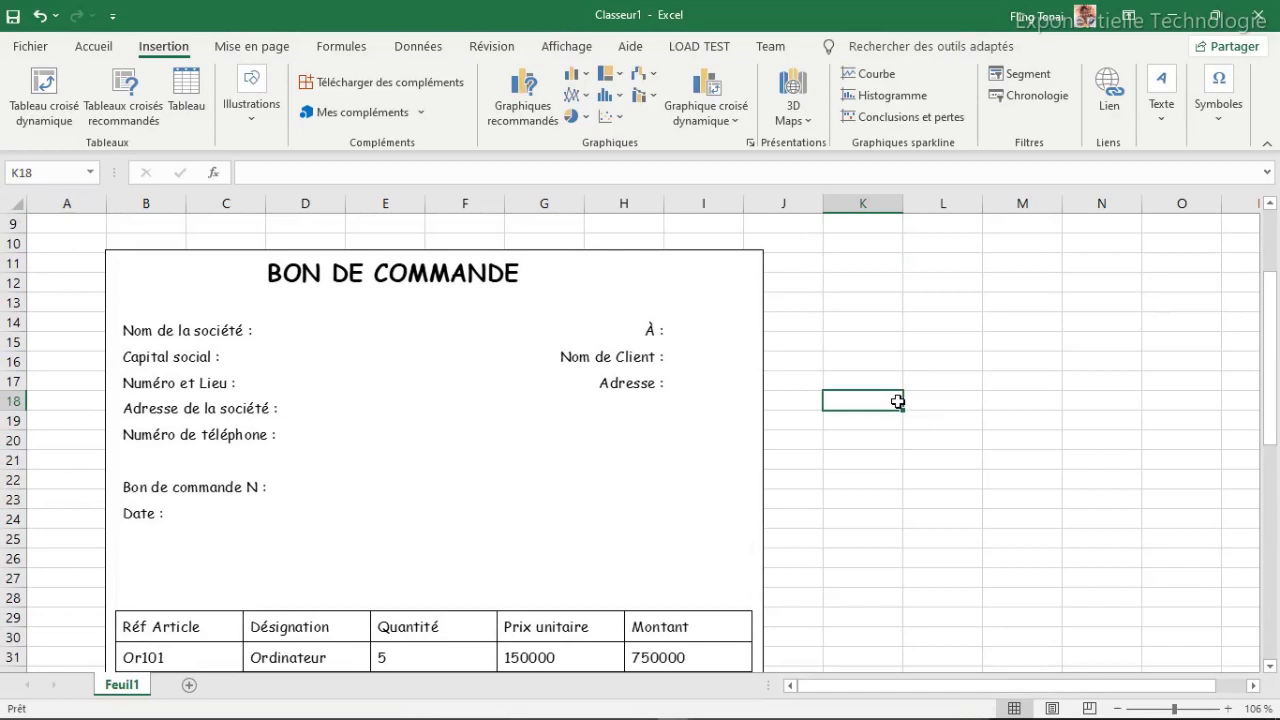
{"action": "left_click_drag", "start_coordinate": [1268, 325], "coordinate": [1268, 556]}
{"action": "left_click_drag", "start_coordinate": [1268, 488], "coordinate": [1268, 458]}
{"action": "mouse_move", "coordinate": [1268, 393]}
{"action": "left_mouse_down"}
{"action": "mouse_move", "coordinate": [1262, 282]}
{"action": "mouse_move", "coordinate": [1258, 311]}
{"action": "left_mouse_up"}
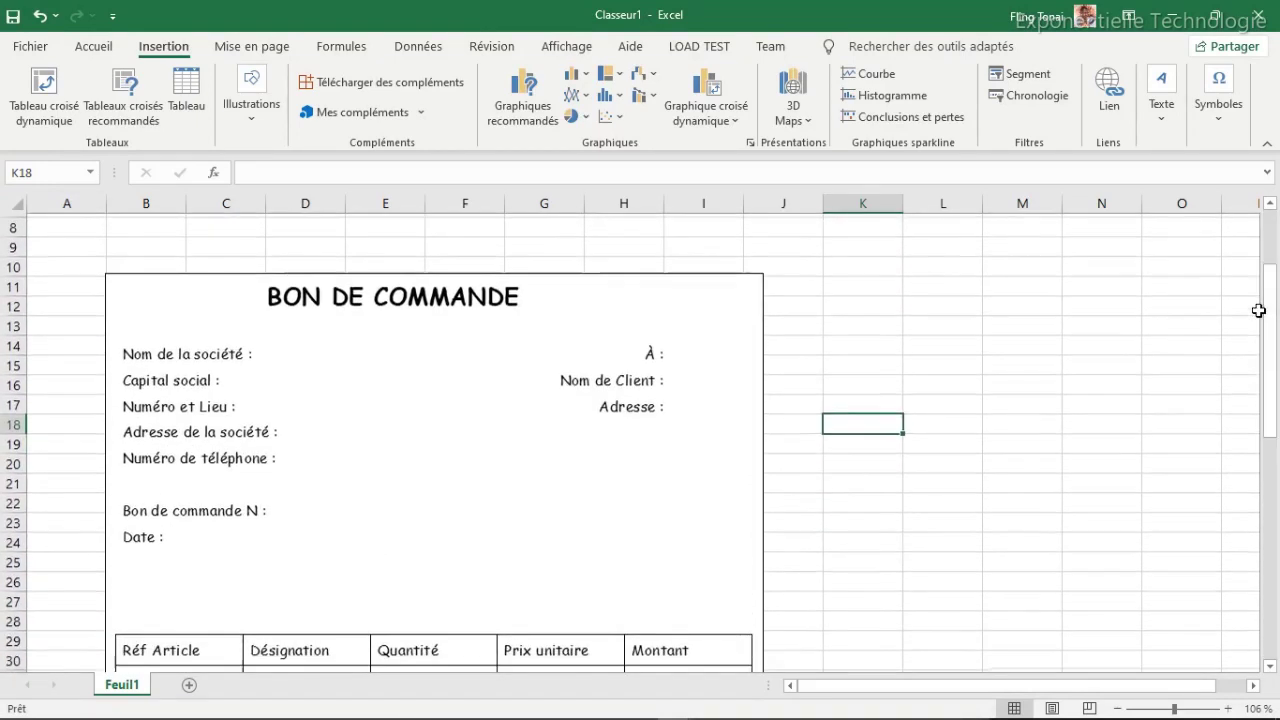